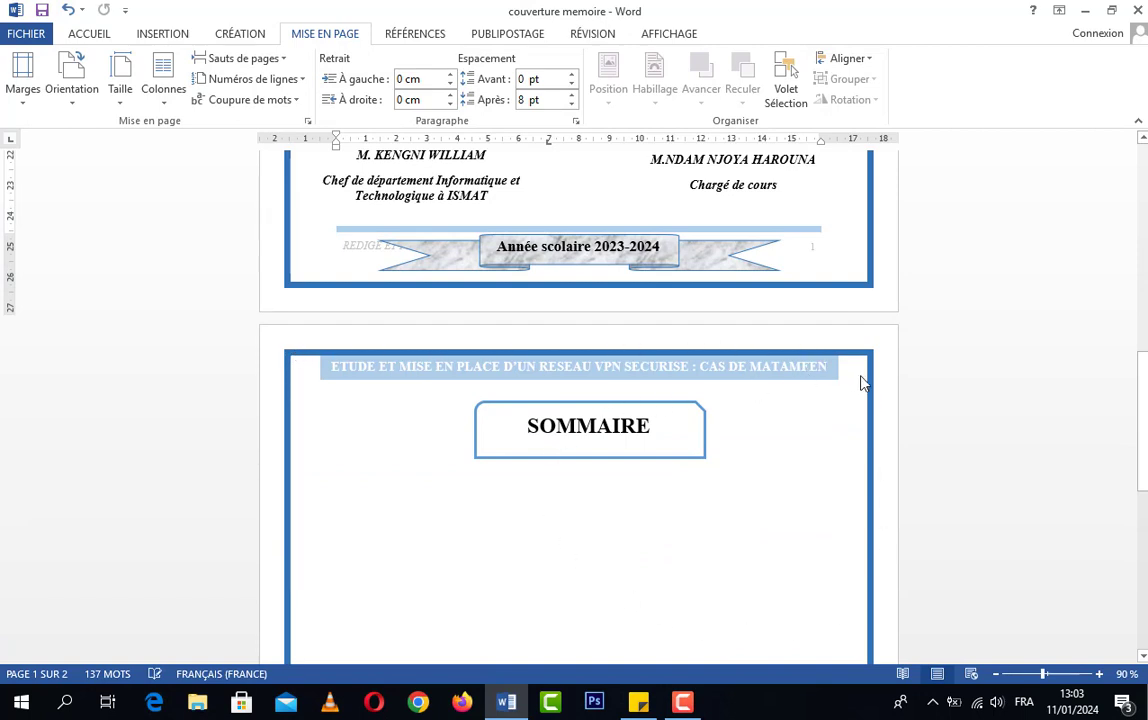
# Step: Examine the header banner and footer on the cover page and on the SOMMAIRE page
pyautogui.scroll(10, 763, 572)
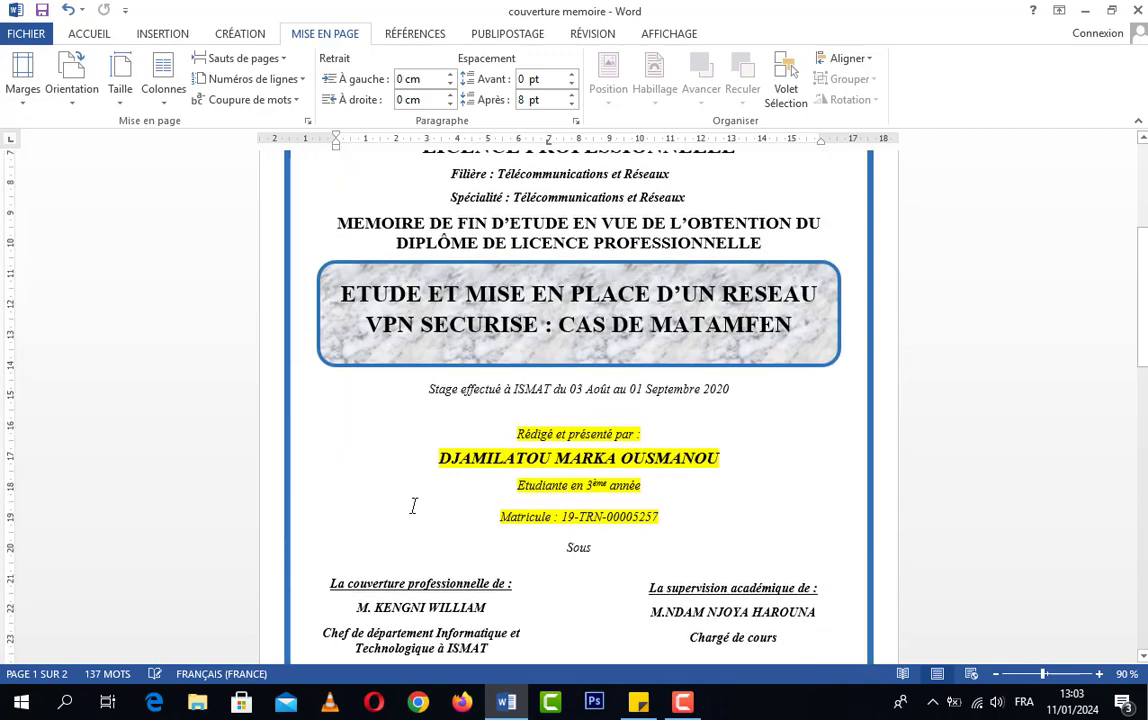
pyautogui.scroll(1, 396, 386)
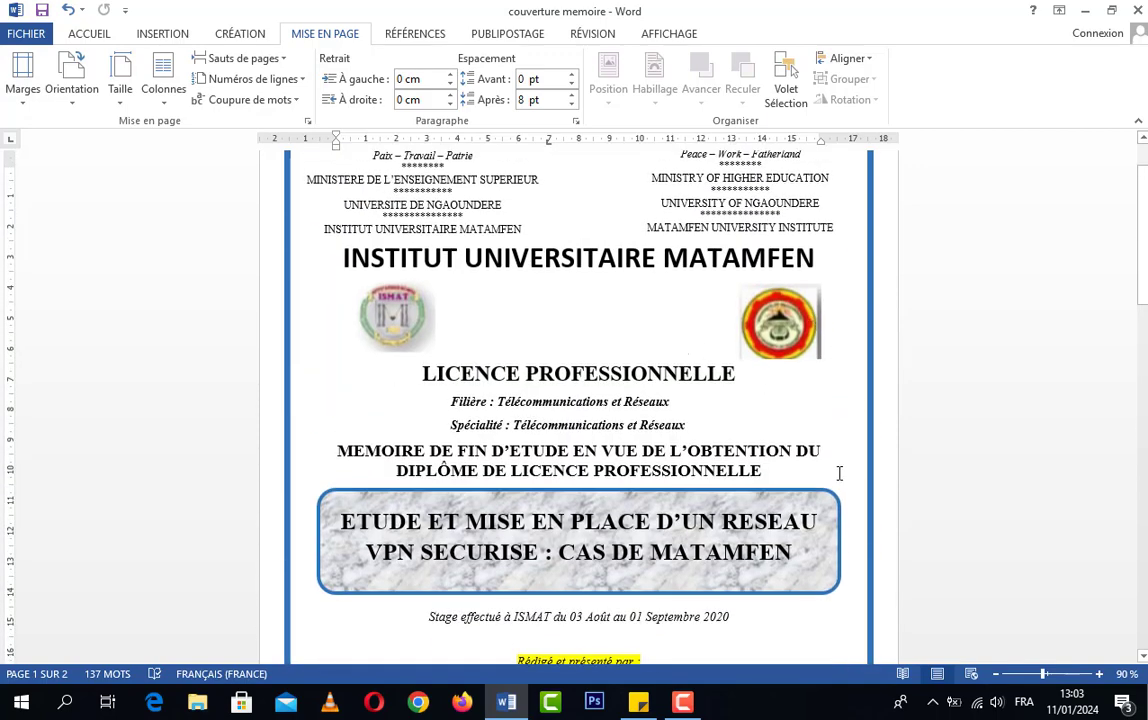
pyautogui.scroll(-2, 786, 521)
pyautogui.scroll(-7, 786, 521)
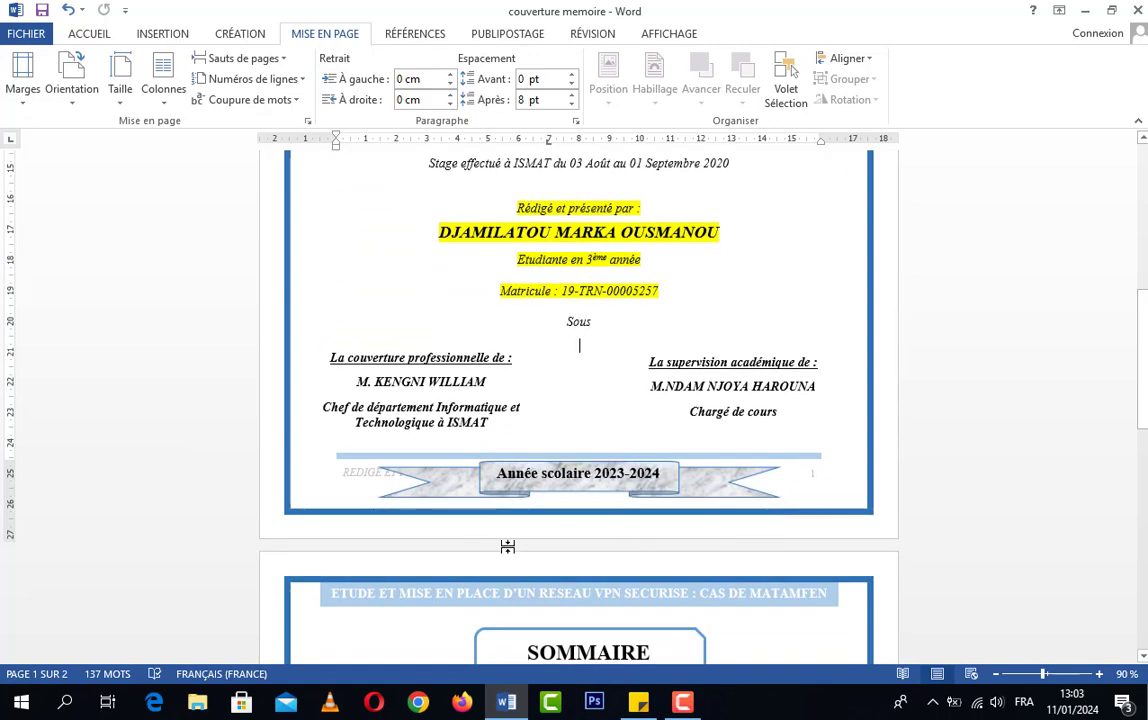
pyautogui.scroll(4, 674, 538)
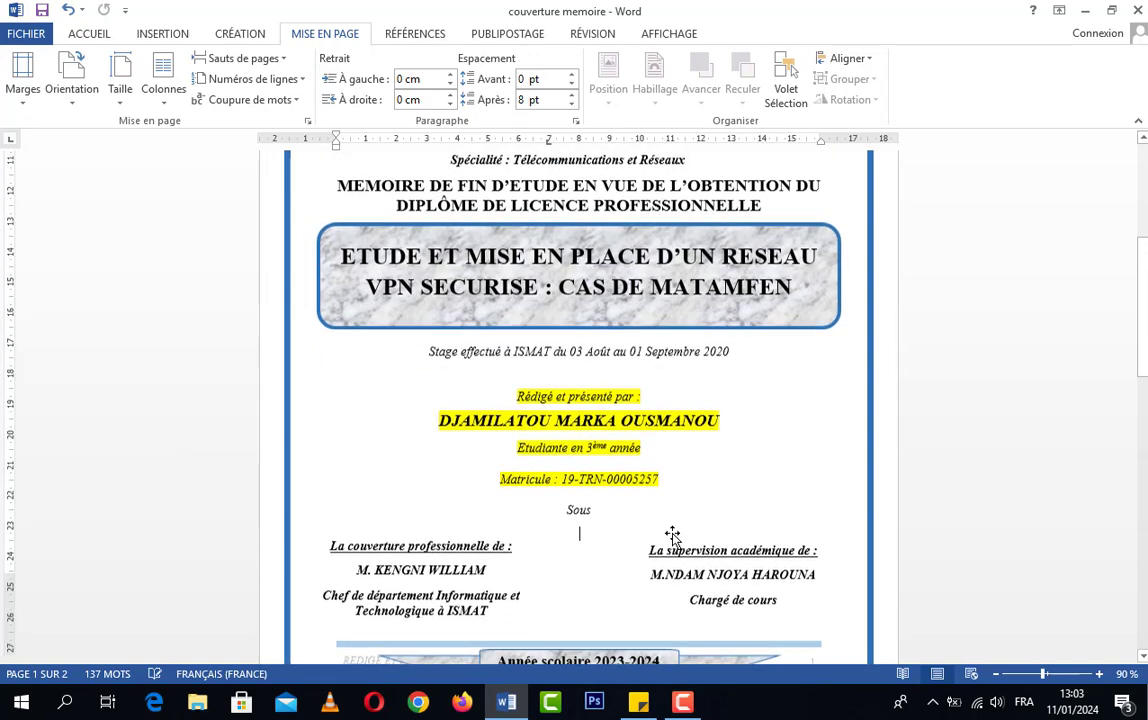
pyautogui.scroll(-6, 674, 534)
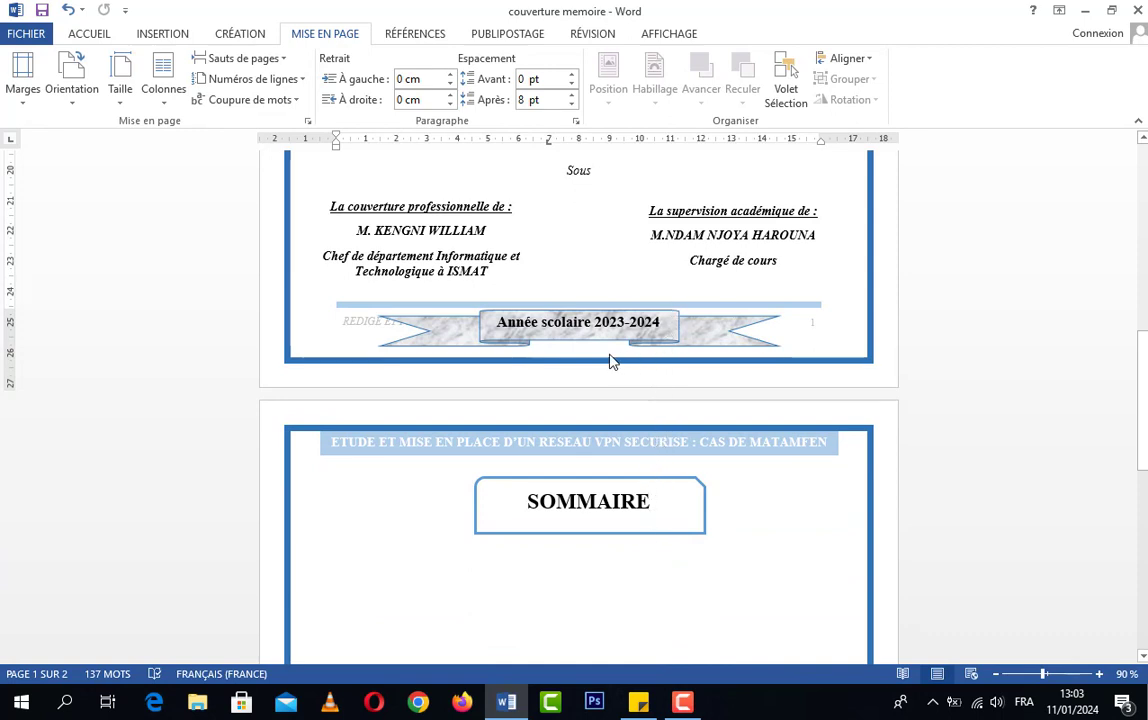
pyautogui.scroll(5, 620, 371)
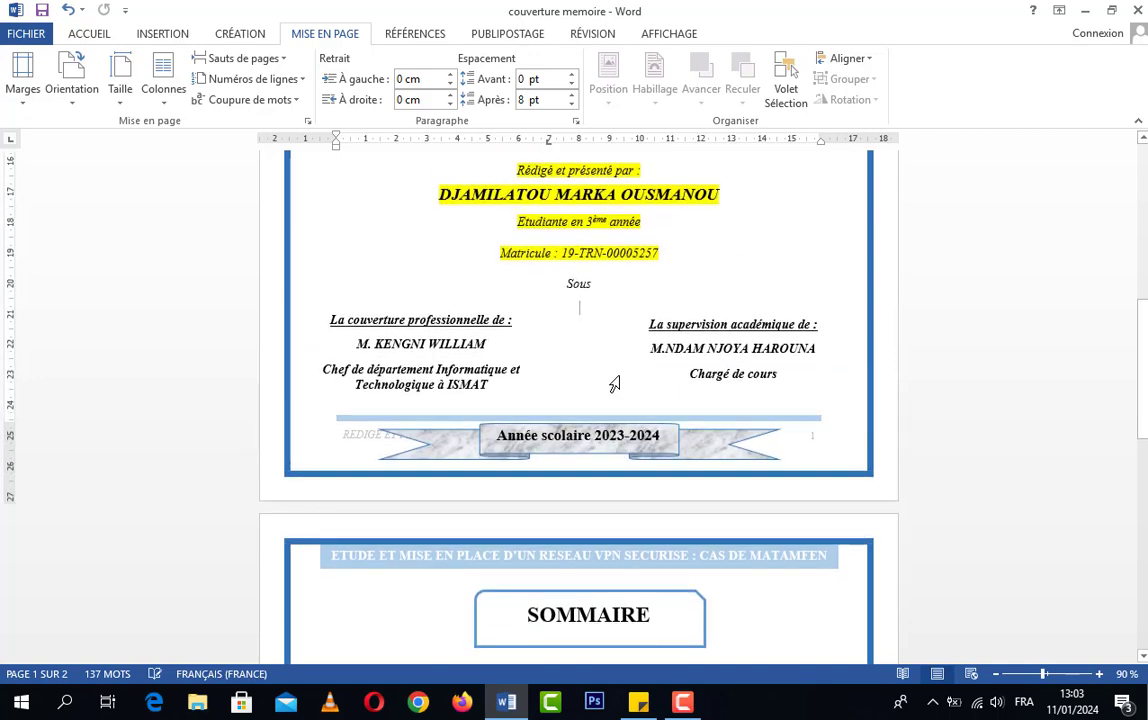
pyautogui.scroll(8, 618, 380)
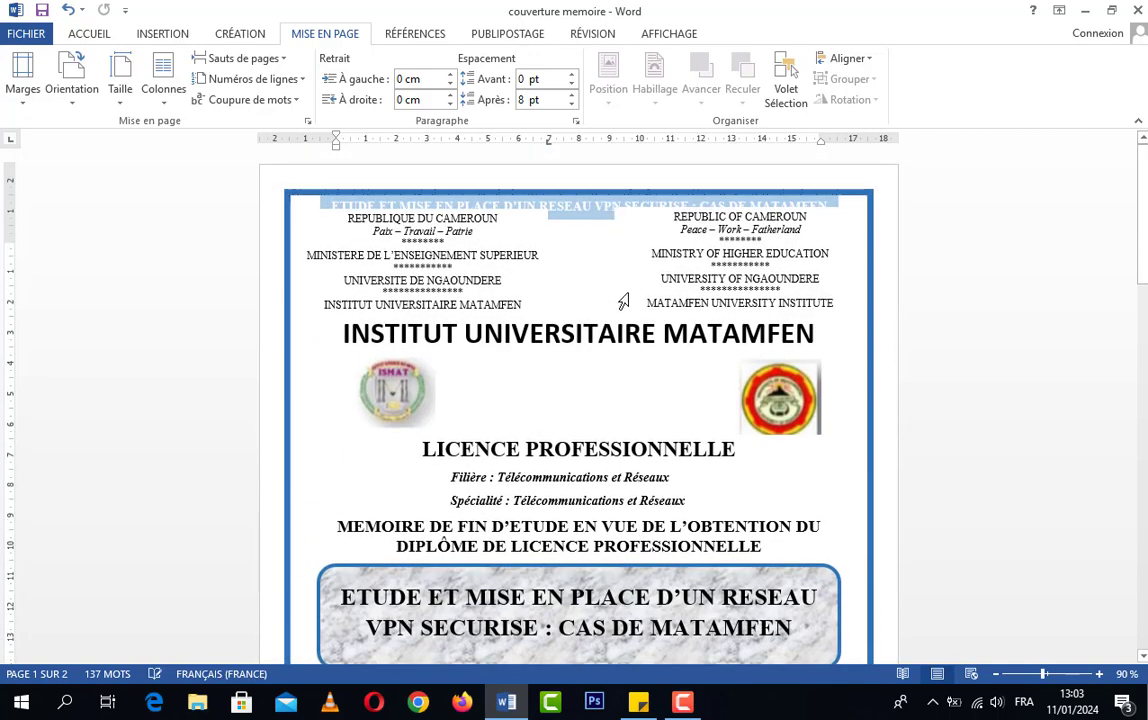
pyautogui.scroll(-1, 628, 330)
pyautogui.scroll(-12, 628, 336)
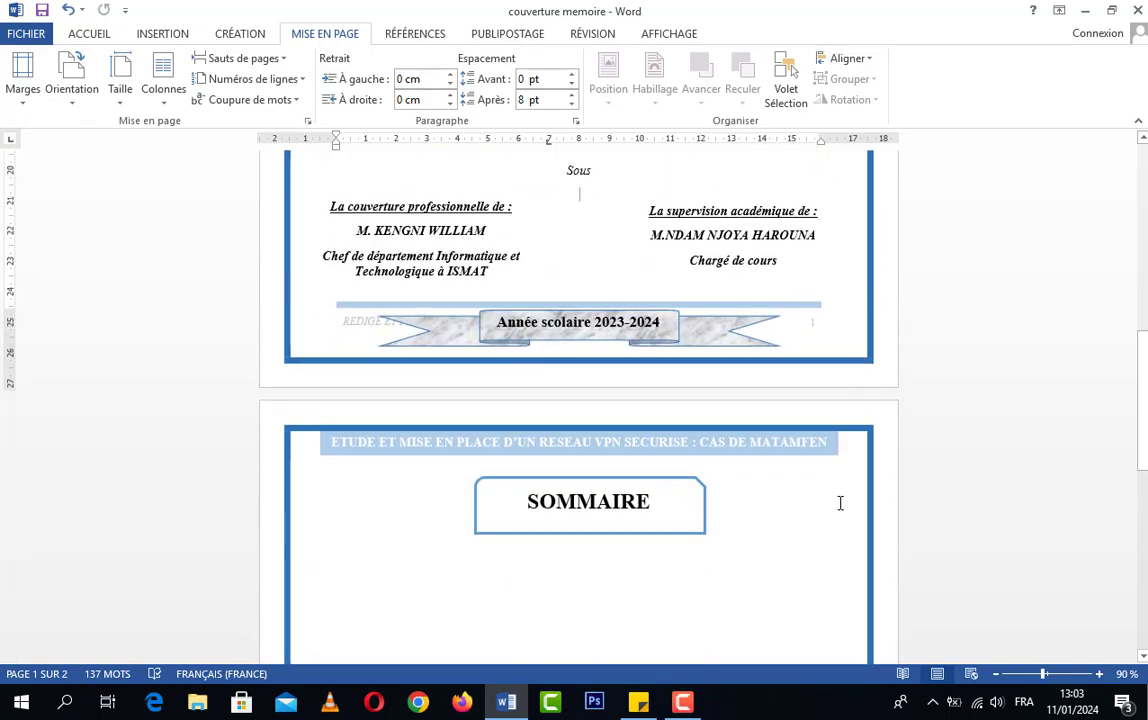
# Step: Open the header for editing and try to delete the title banner from the cover page's header
pyautogui.doubleClick(855, 444)
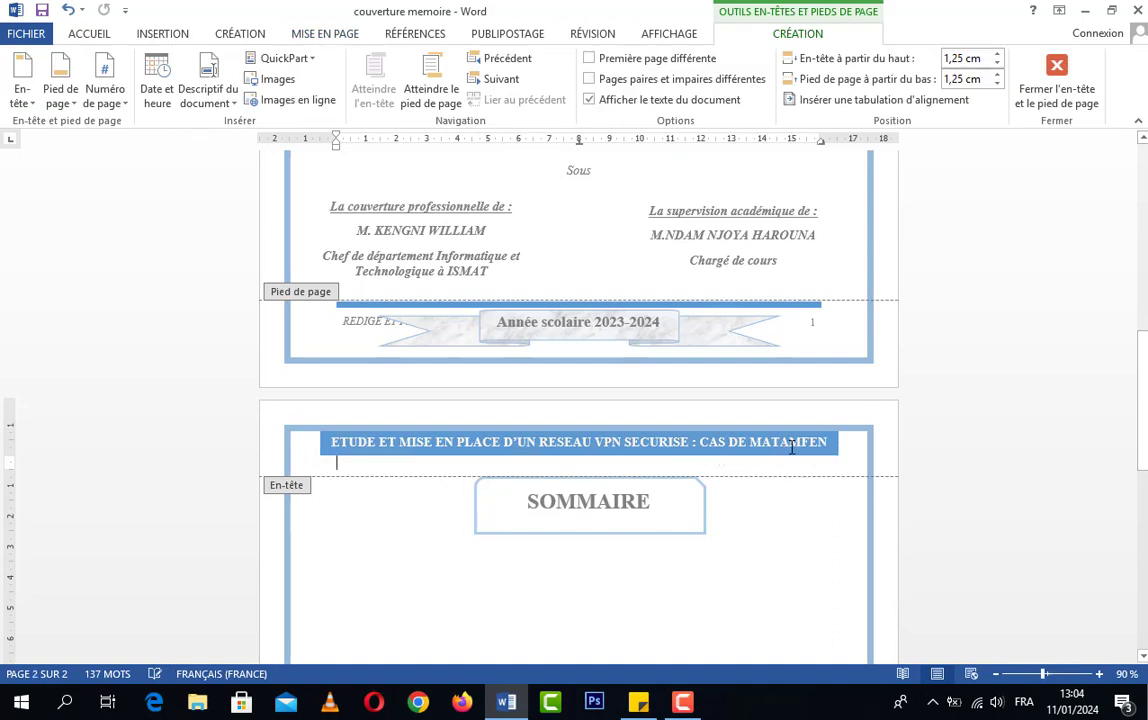
pyautogui.scroll(-3, 794, 471)
pyautogui.scroll(4, 789, 475)
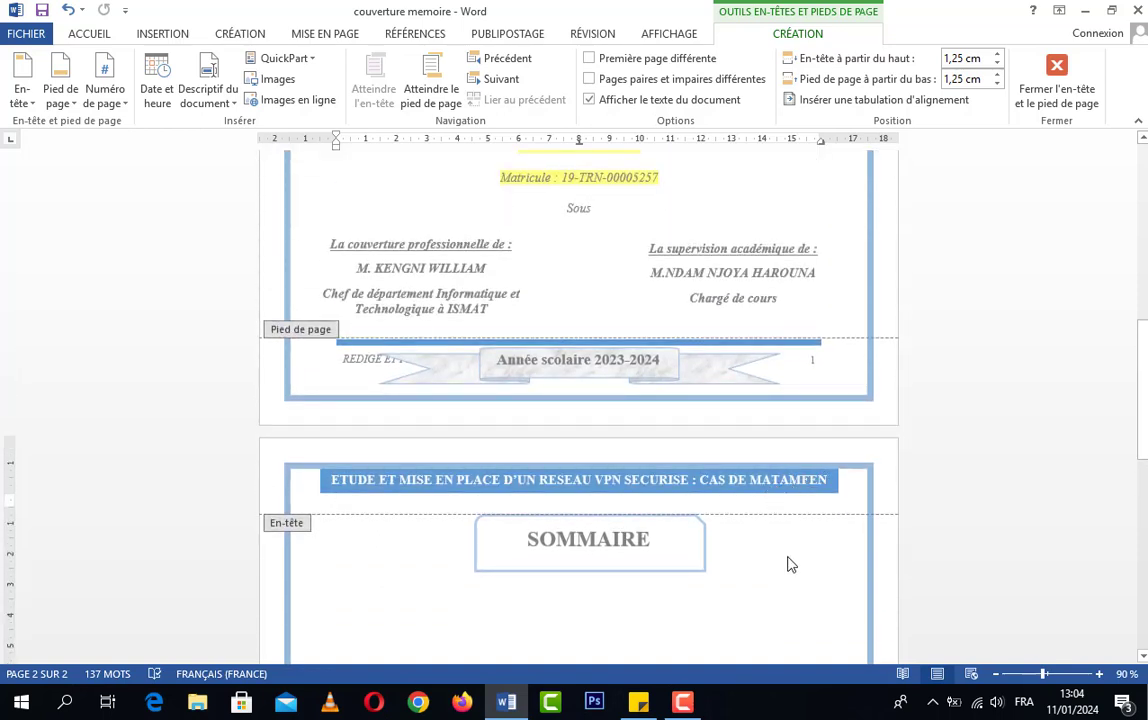
pyautogui.click(797, 490)
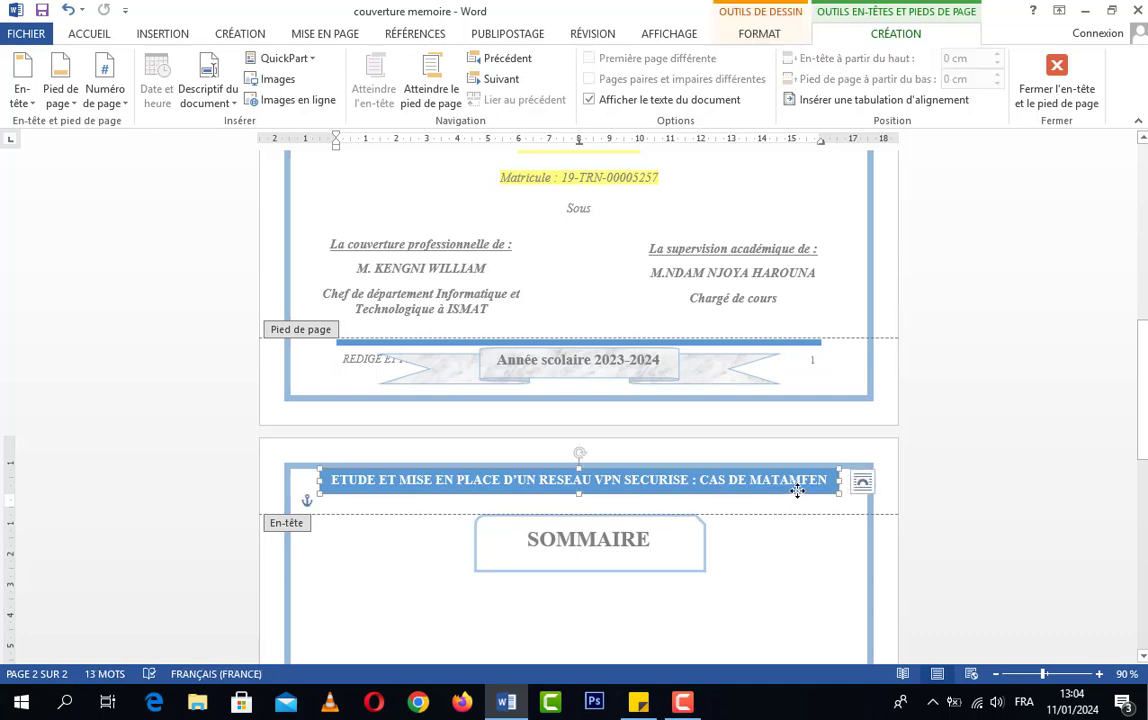
pyautogui.scroll(10, 687, 361)
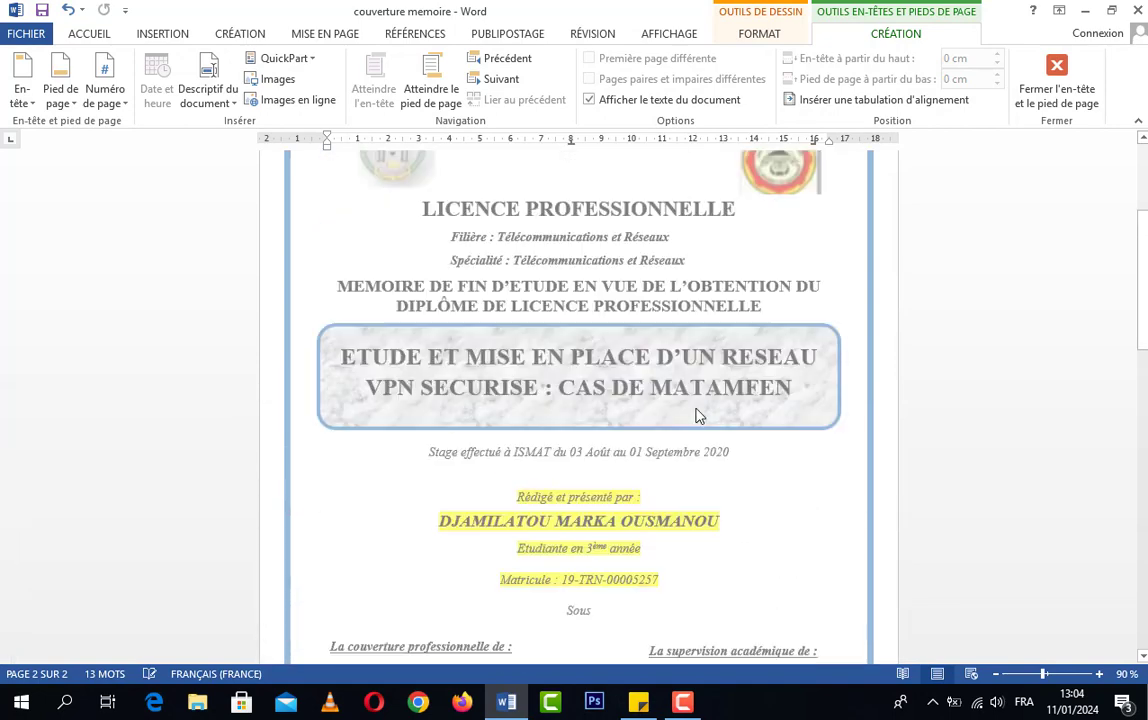
pyautogui.click(664, 204)
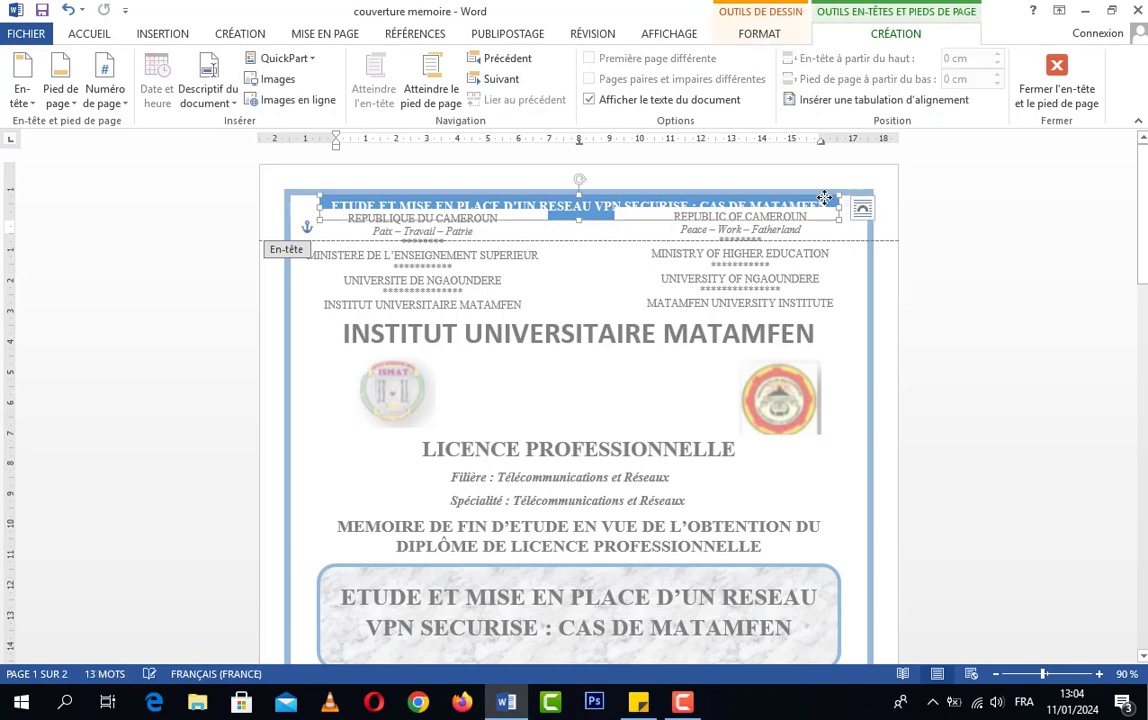
pyautogui.press('Delete')
# Step: Check the headers of the SOMMAIRE and cover pages, and undo the deletion of the title banner
pyautogui.scroll(-10, 835, 325)
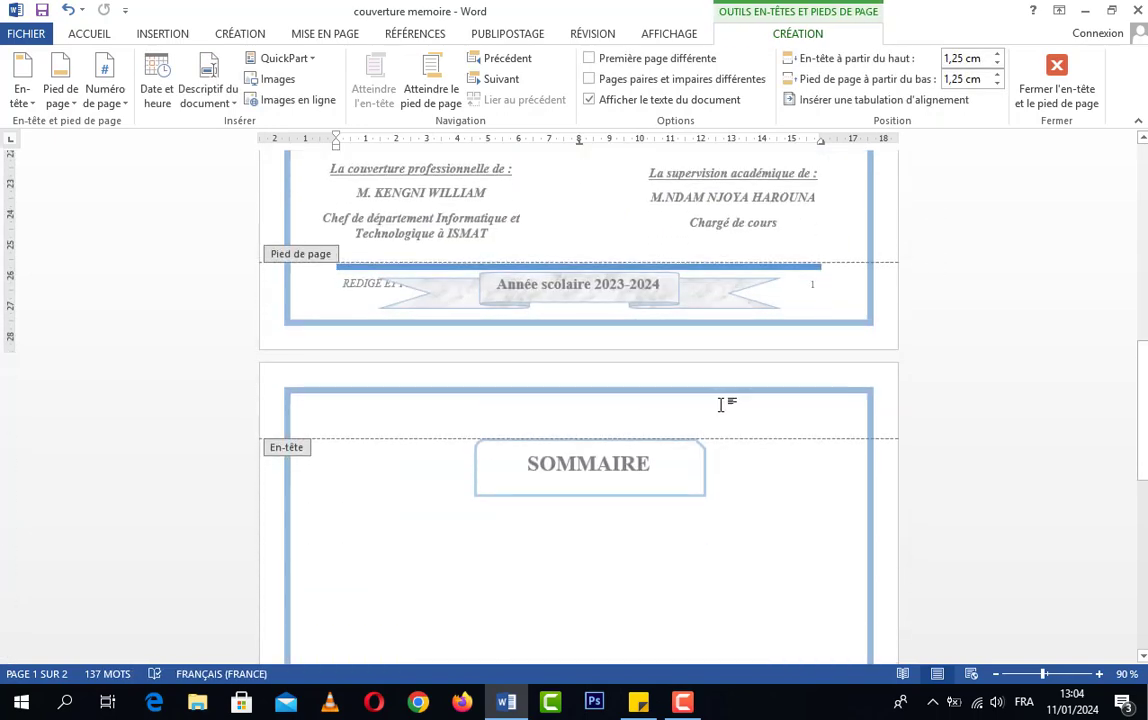
pyautogui.scroll(3, 845, 383)
pyautogui.scroll(10, 845, 383)
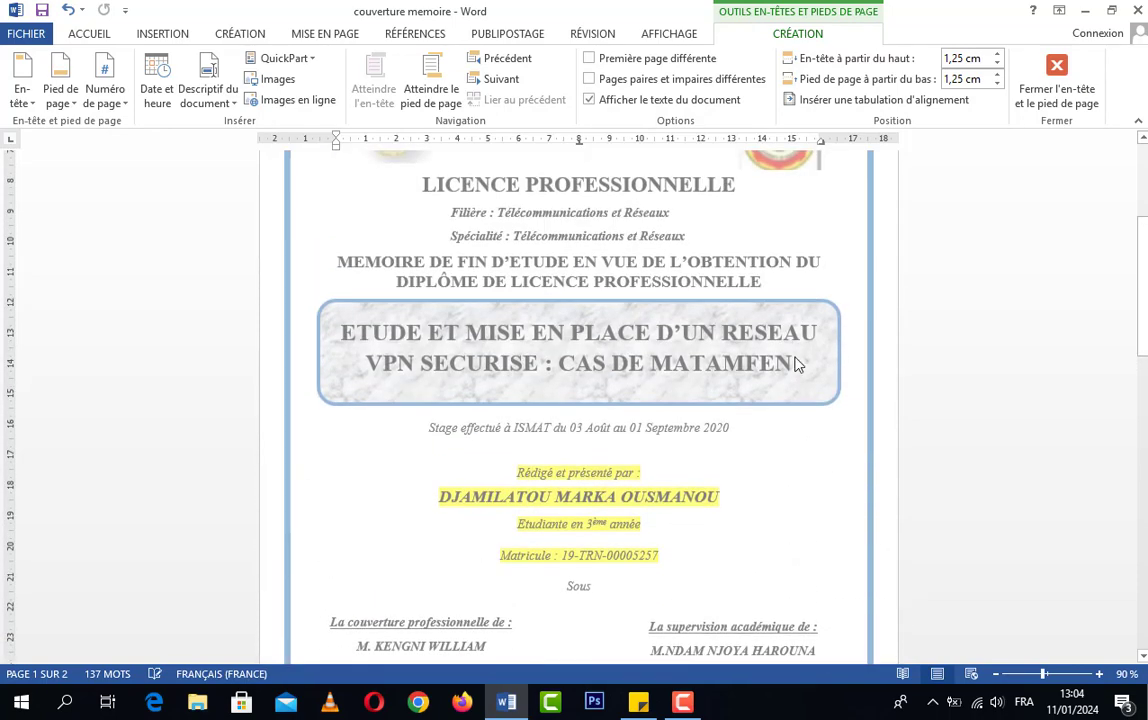
pyautogui.scroll(1, 716, 330)
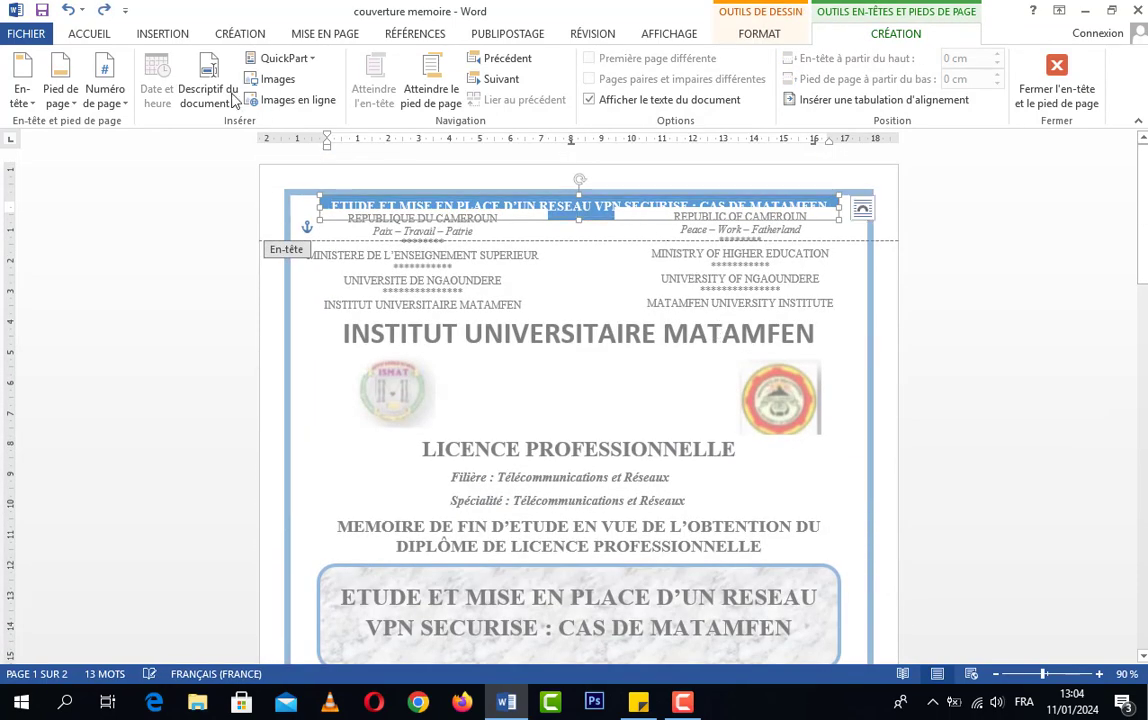
pyautogui.click(537, 229)
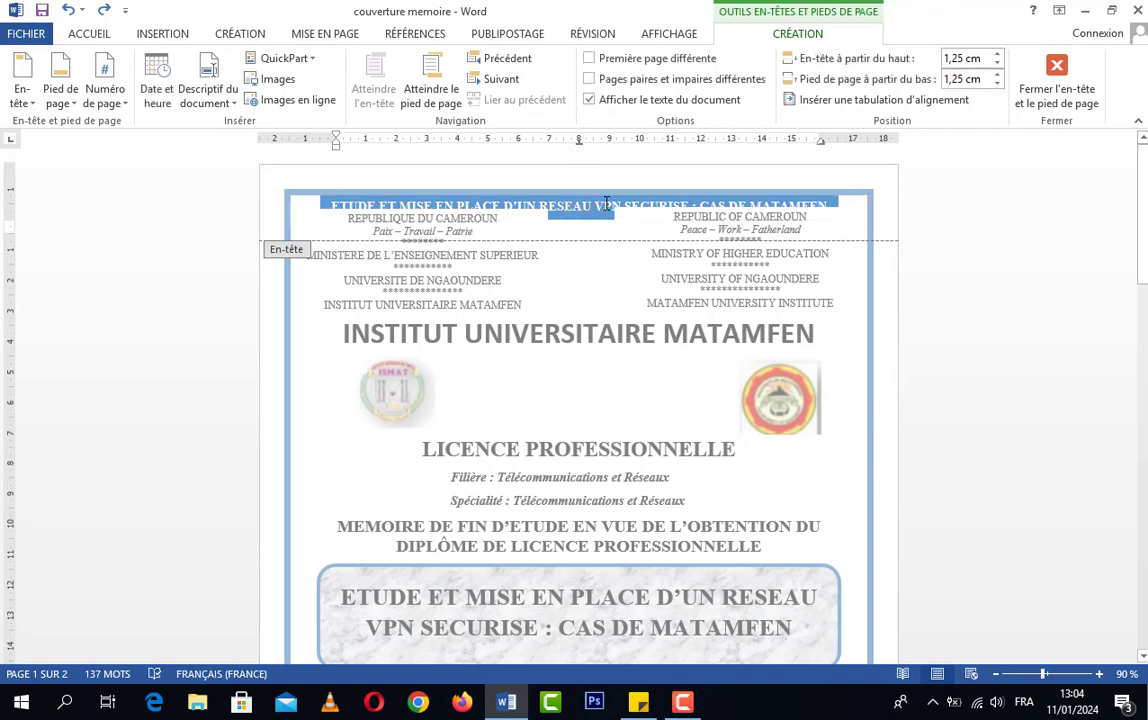
# Step: Compare the cover page's header and footer with the SOMMAIRE page's header, and leave header and footer editing
pyautogui.scroll(-8, 705, 269)
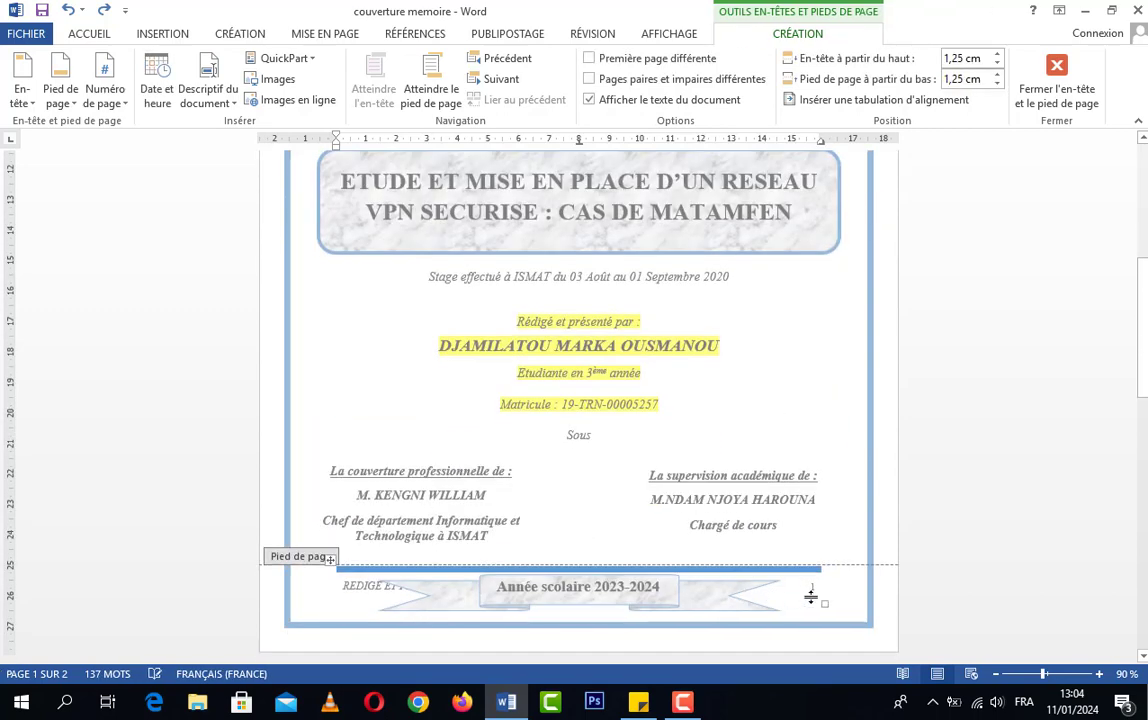
pyautogui.scroll(5, 848, 533)
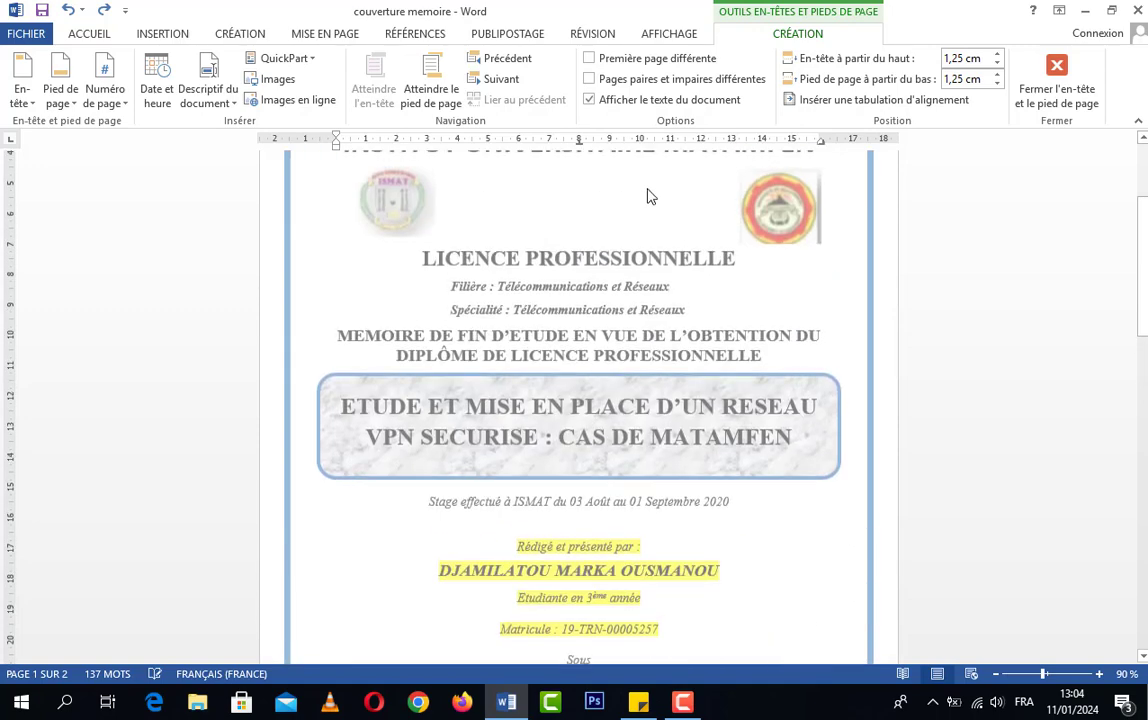
pyautogui.scroll(4, 735, 405)
pyautogui.scroll(-10, 745, 440)
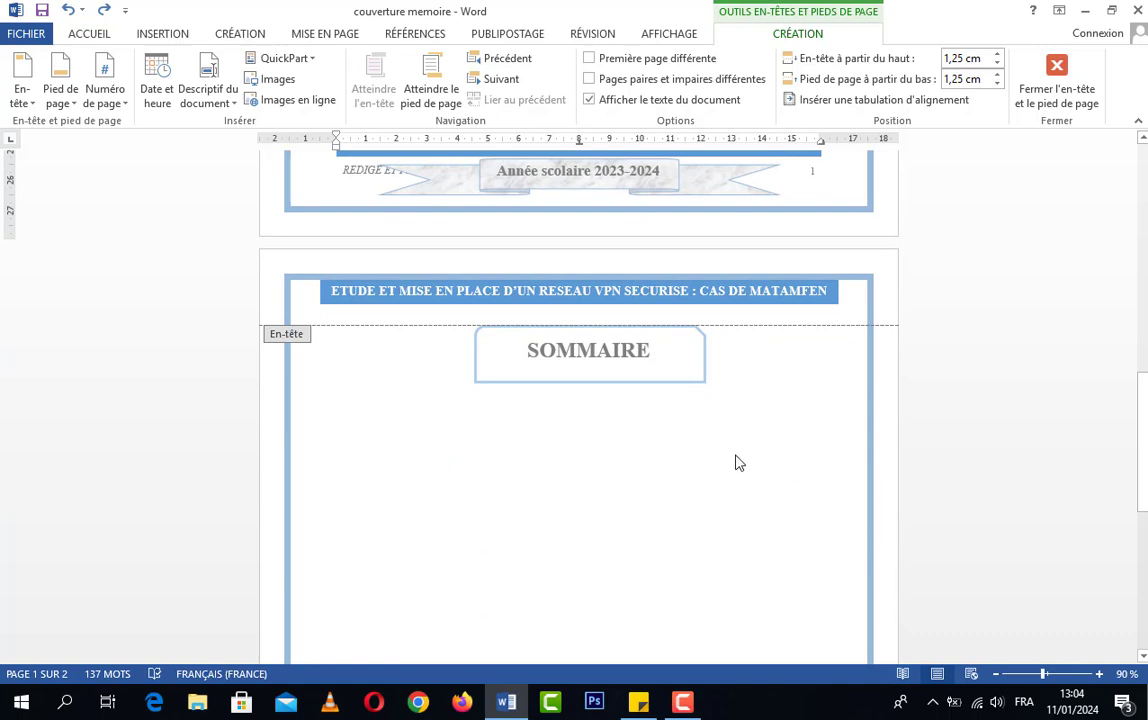
pyautogui.scroll(4, 735, 462)
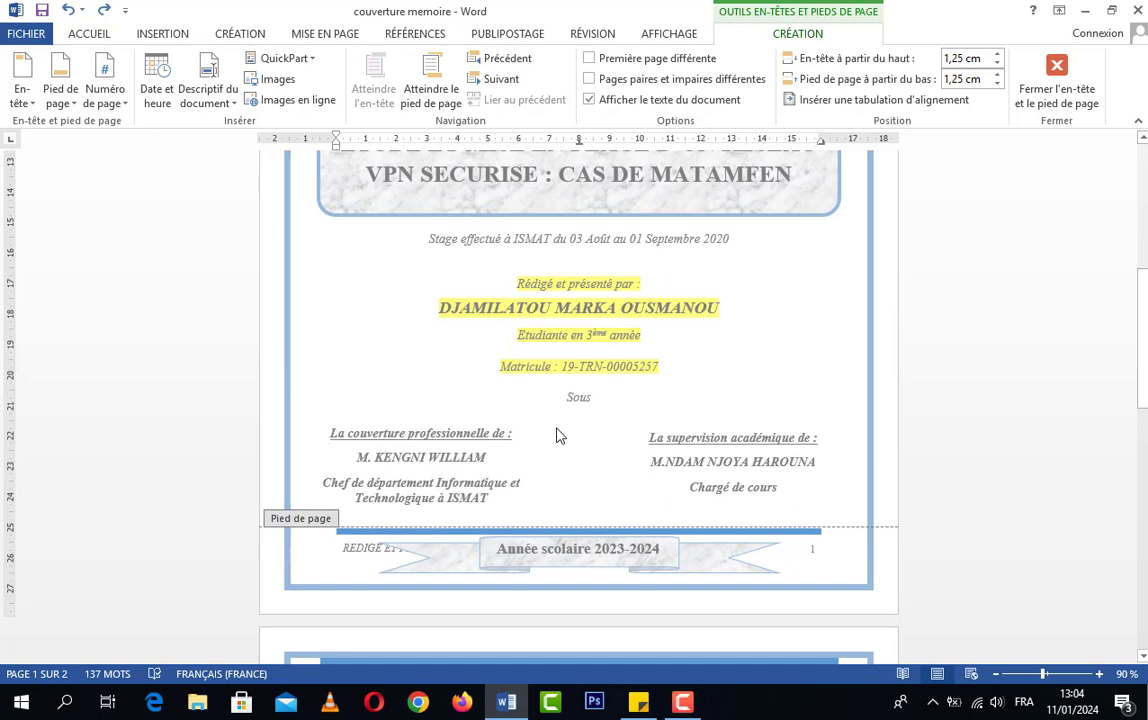
pyautogui.doubleClick(565, 426)
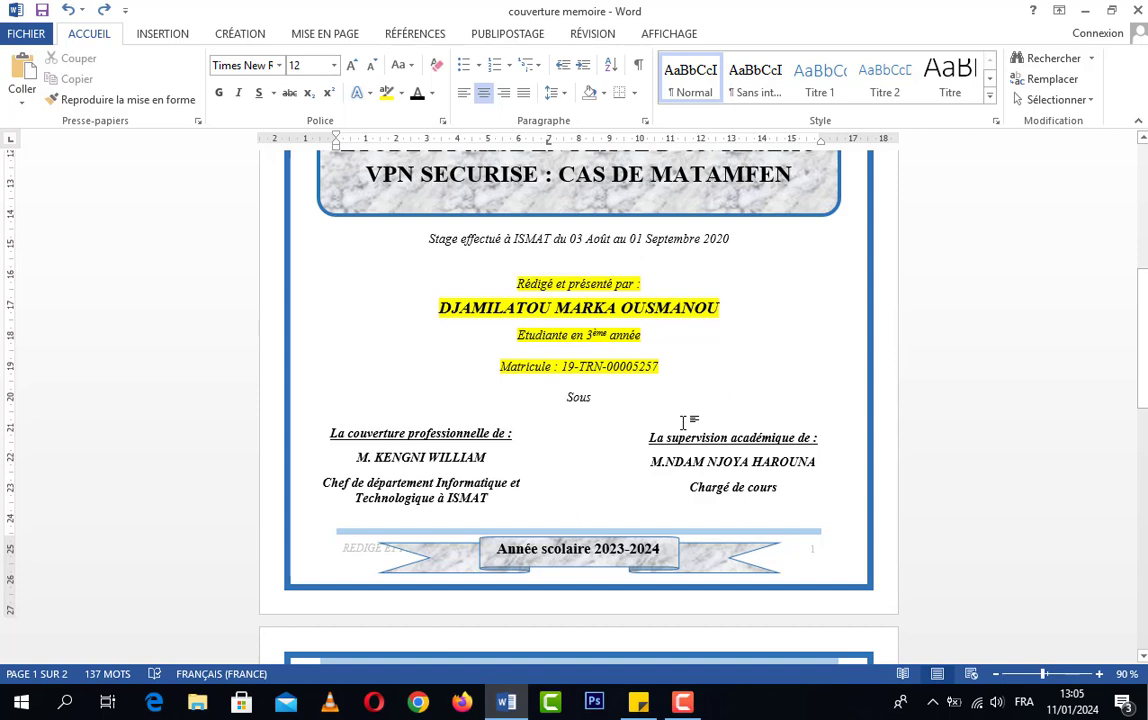
# Step: Examine the transition from the end of the cover page to the start of the SOMMAIRE page
pyautogui.scroll(-3, 683, 423)
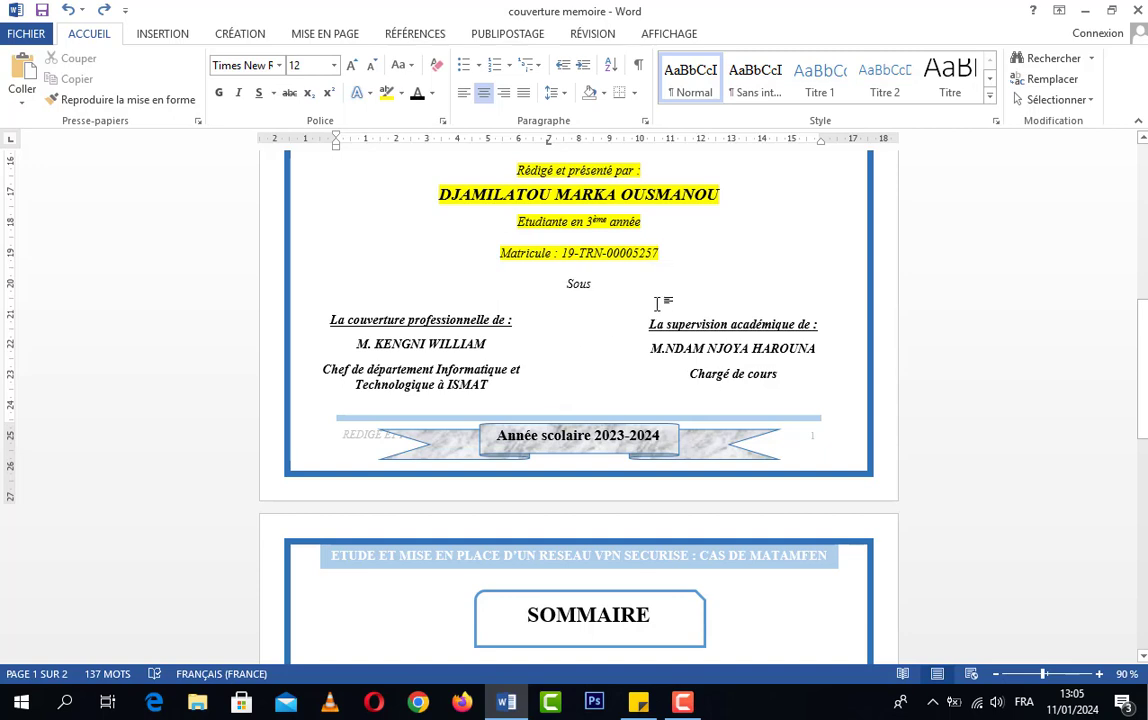
pyautogui.scroll(-6, 656, 303)
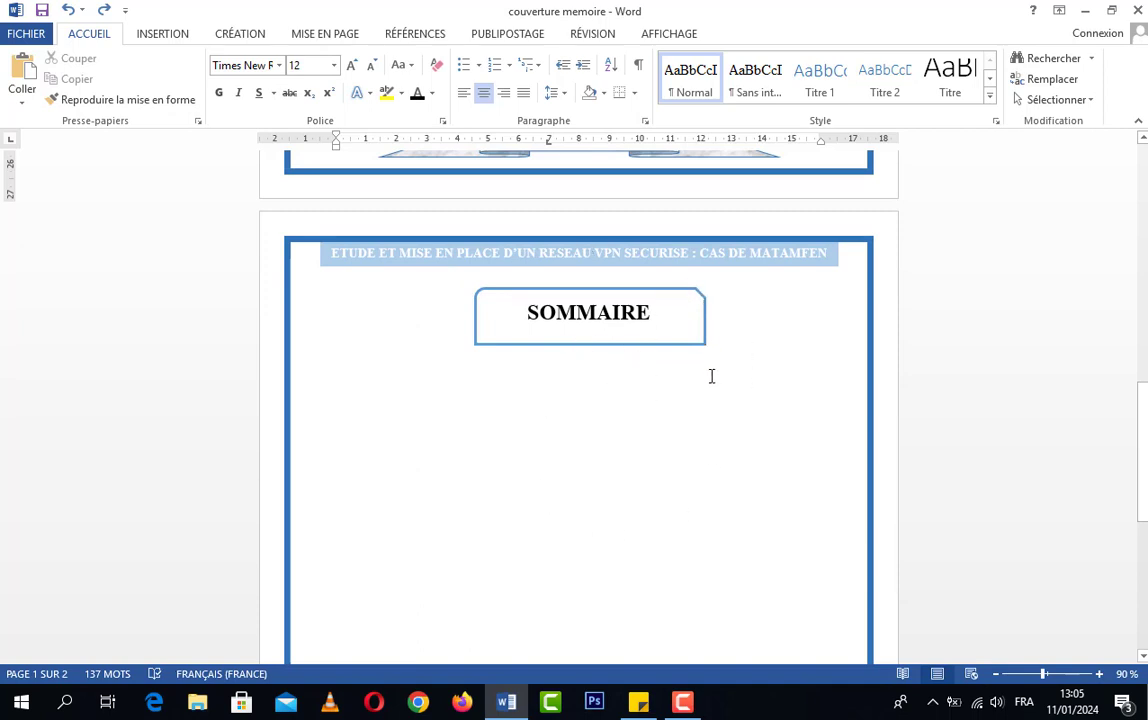
pyautogui.scroll(6, 782, 497)
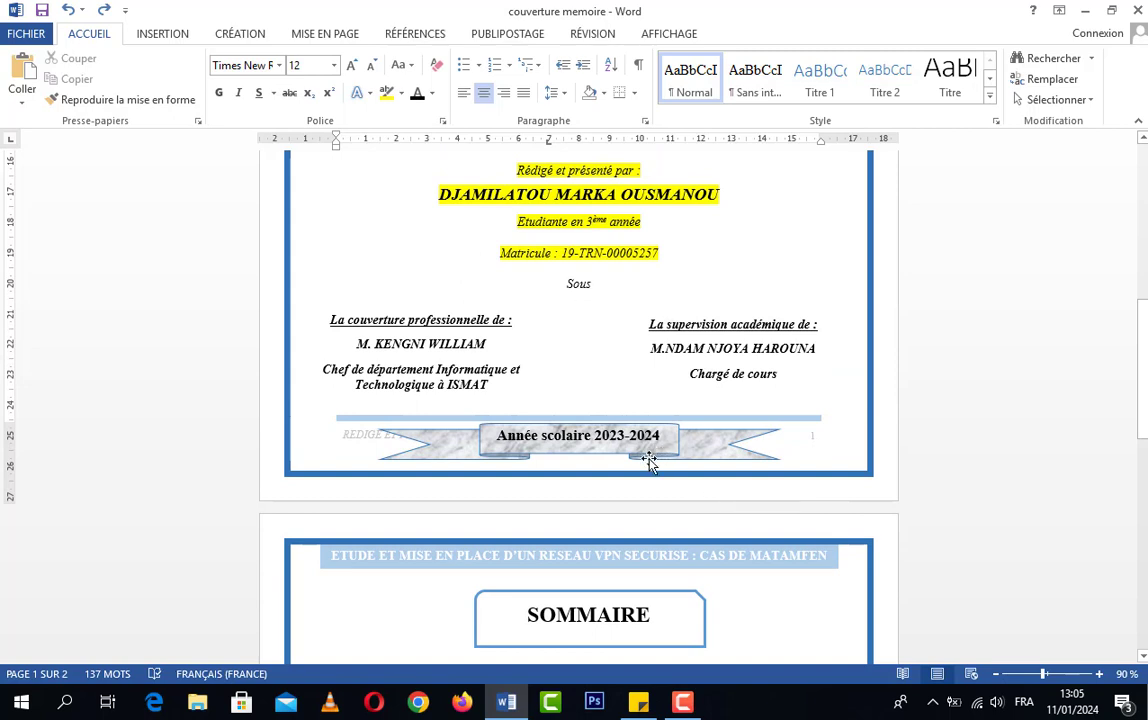
pyautogui.scroll(-3, 650, 462)
pyautogui.scroll(-10, 656, 470)
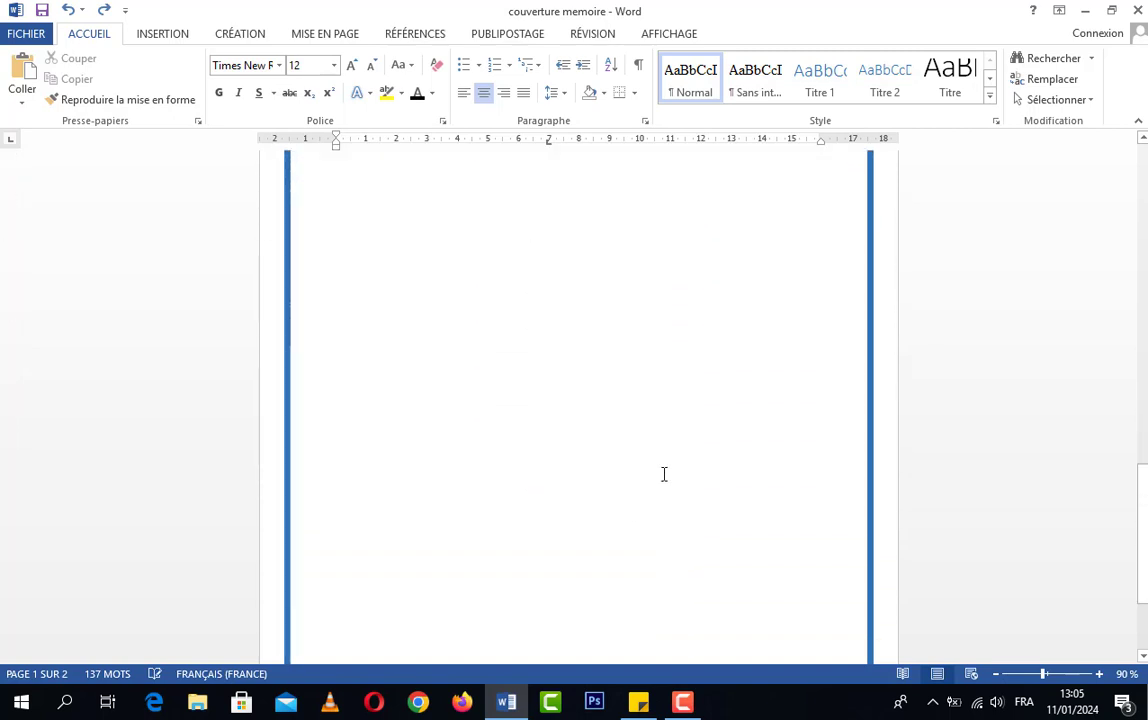
pyautogui.scroll(10, 648, 490)
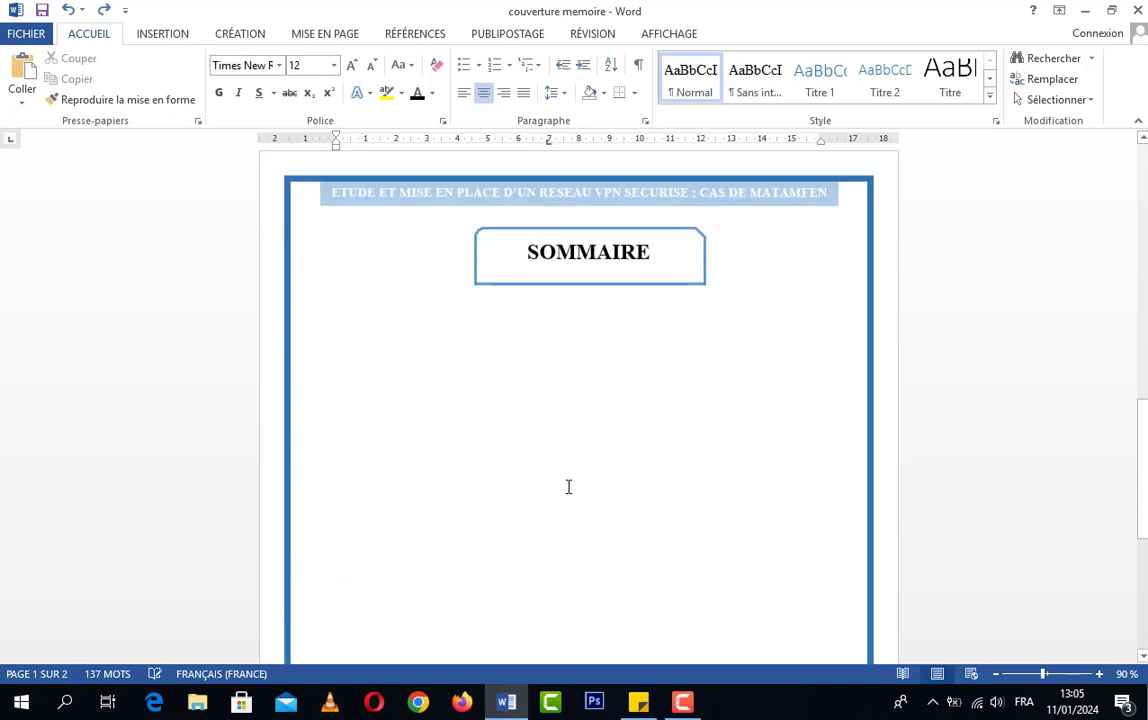
pyautogui.scroll(3, 571, 495)
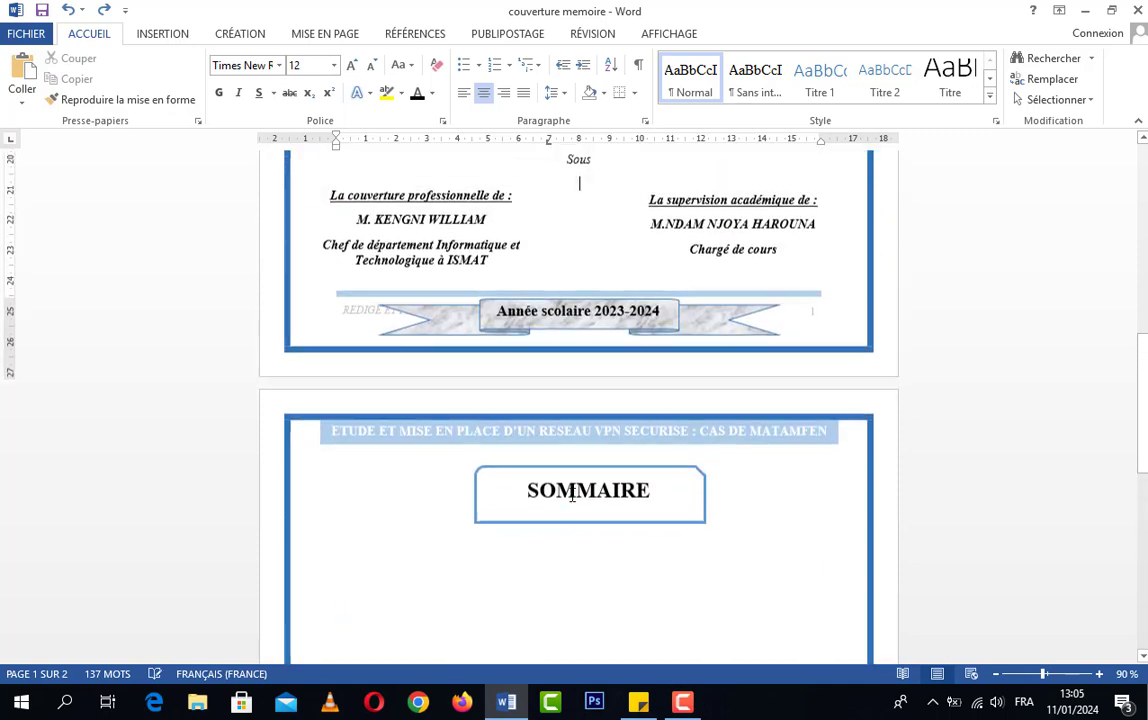
# Step: Review the SOMMAIRE page from its header banner down to its footer and page number
pyautogui.scroll(-3, 572, 495)
pyautogui.scroll(-2, 574, 522)
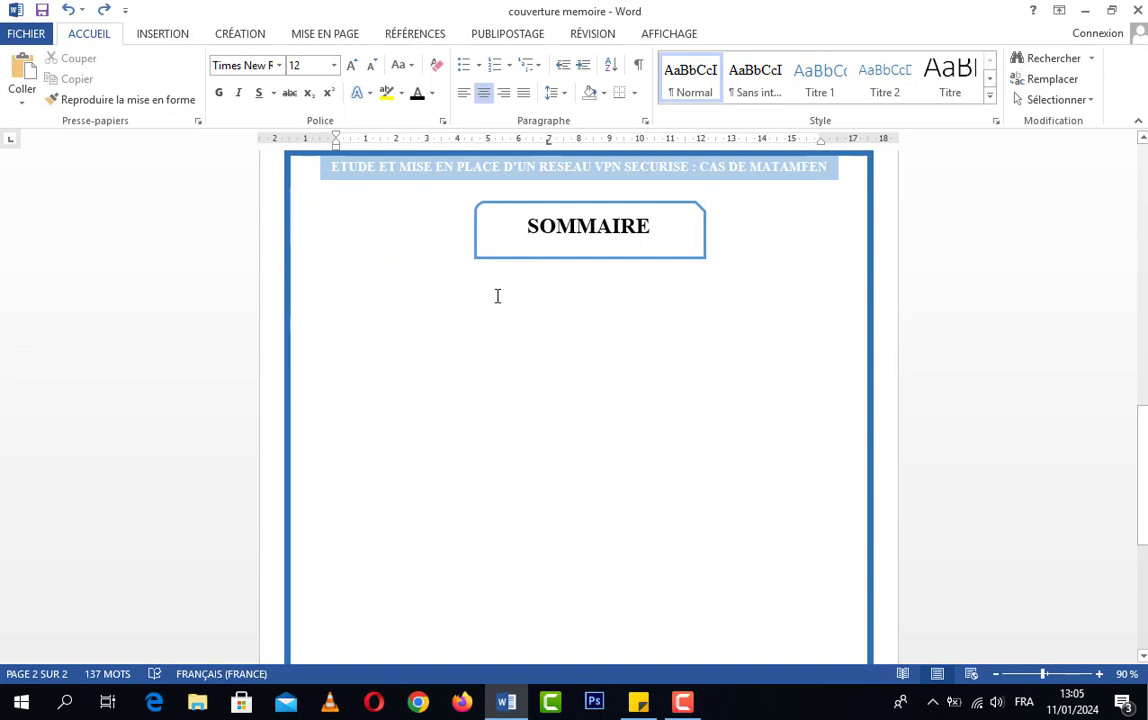
pyautogui.scroll(-7, 643, 420)
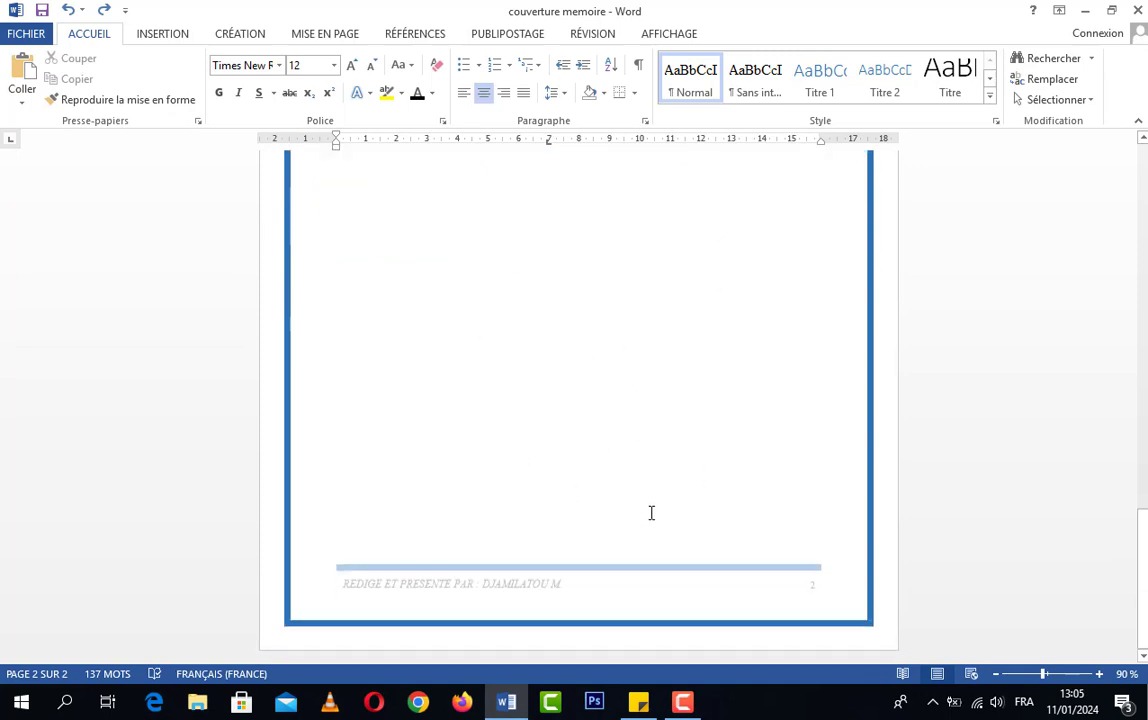
pyautogui.scroll(7, 637, 507)
pyautogui.scroll(-2, 651, 448)
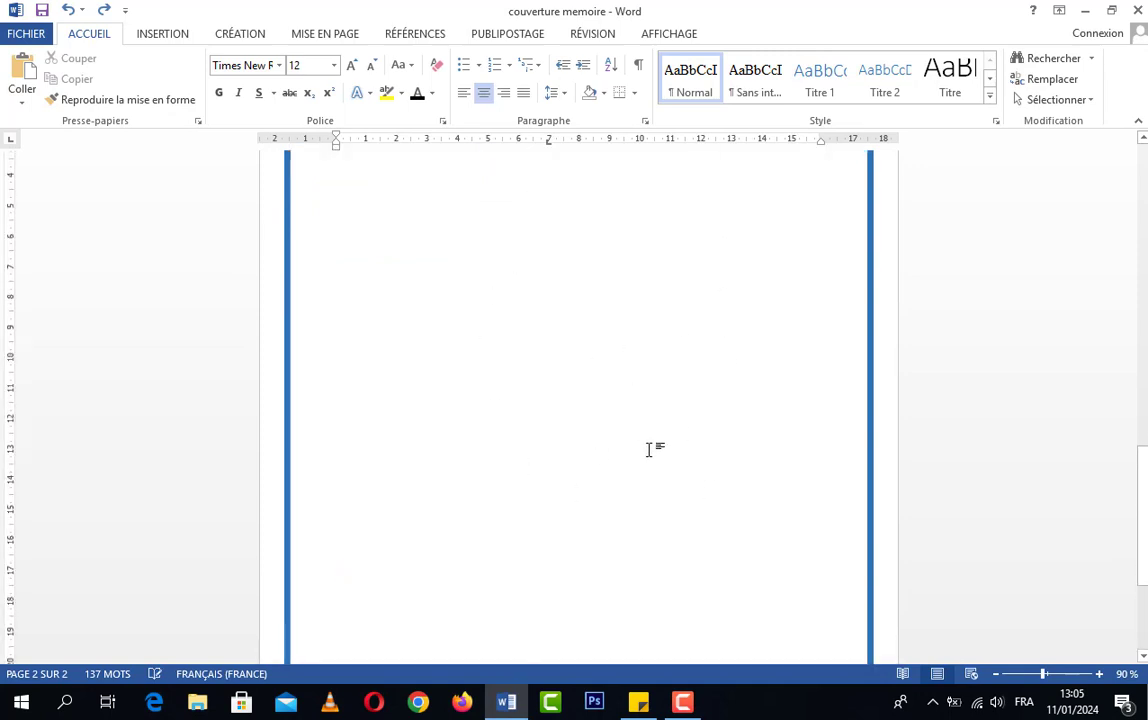
pyautogui.scroll(-1, 635, 458)
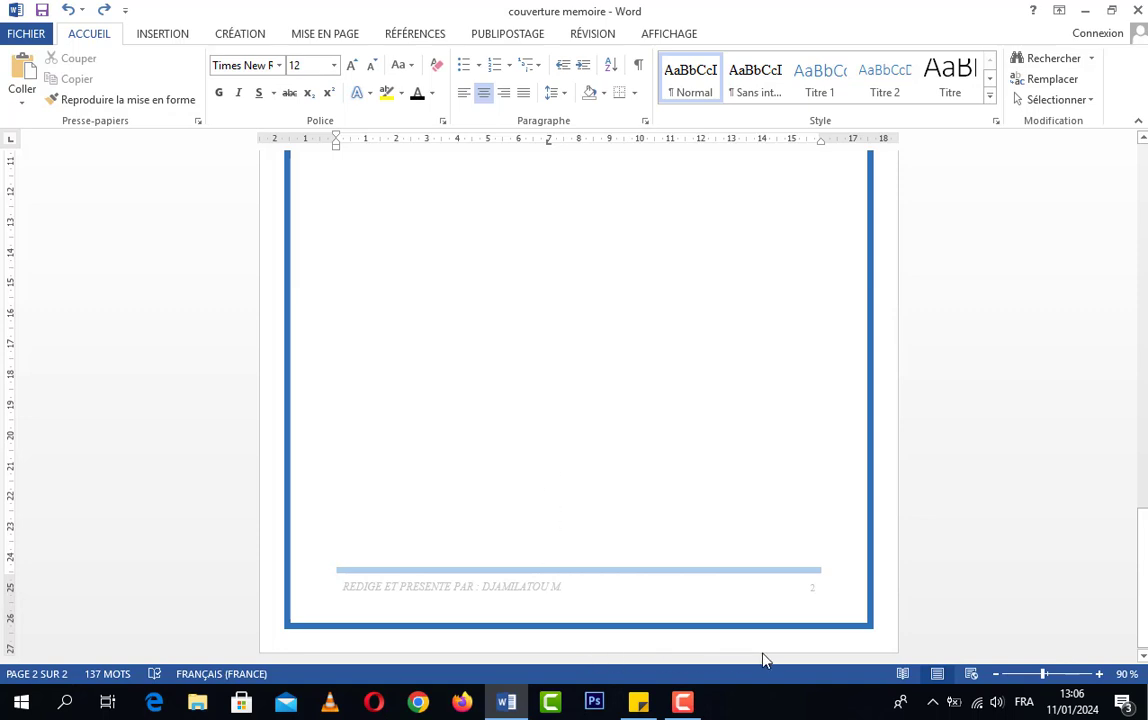
pyautogui.scroll(5, 687, 428)
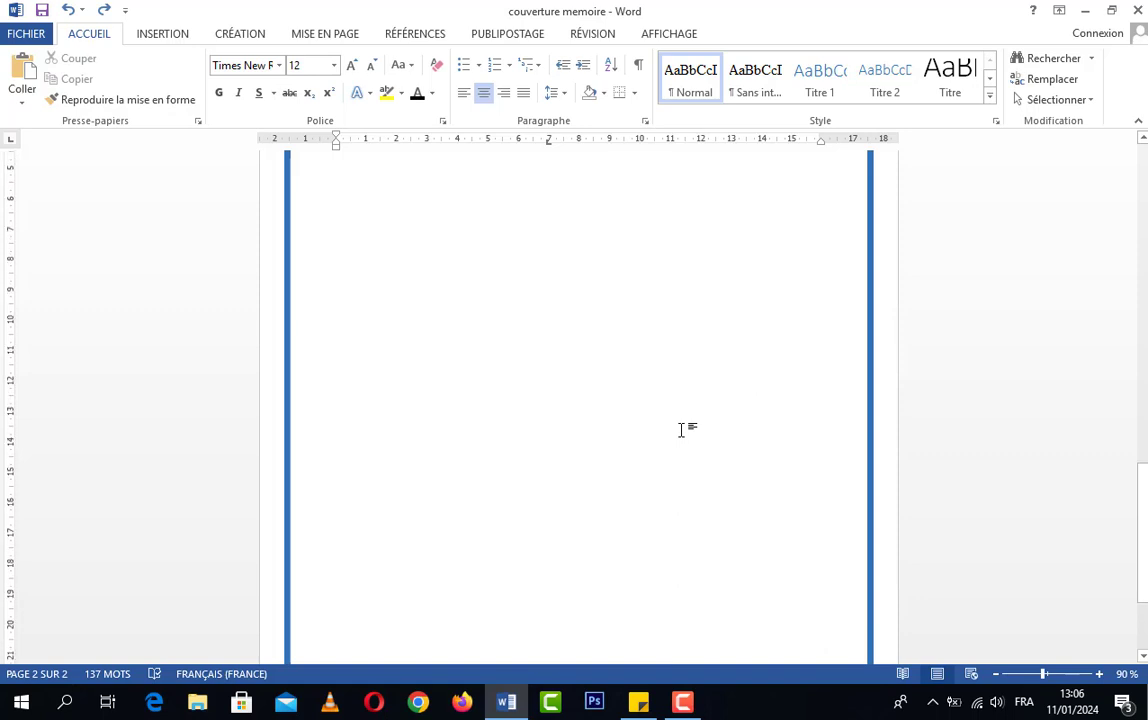
pyautogui.scroll(4, 681, 430)
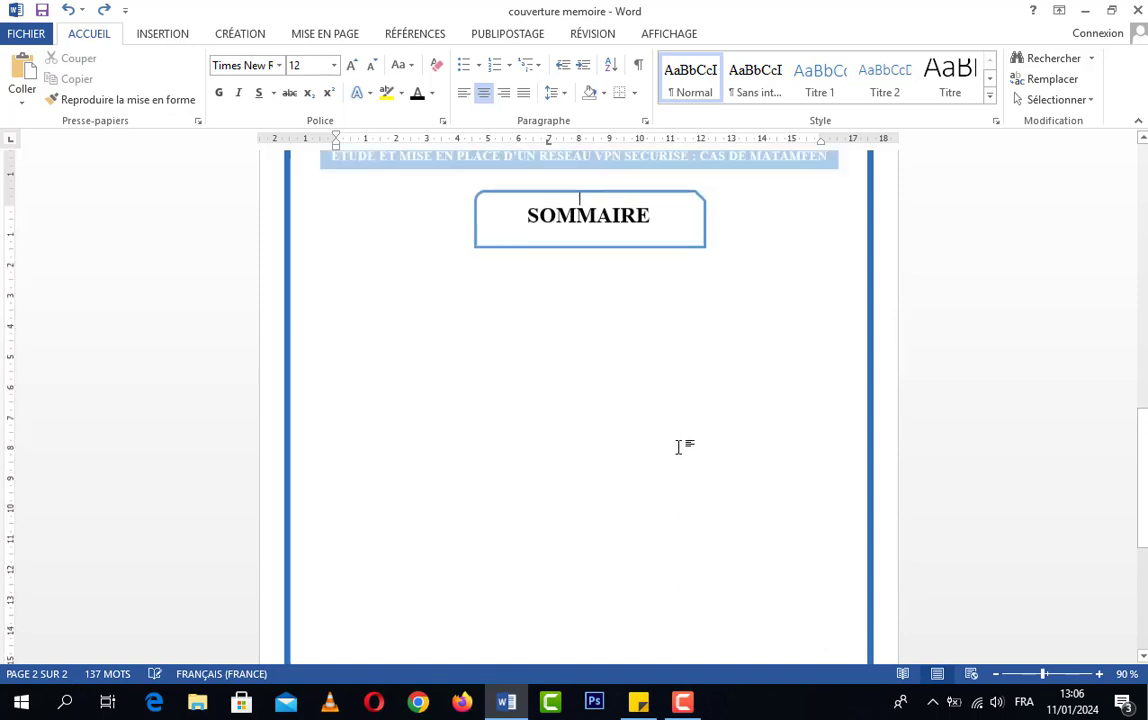
pyautogui.scroll(4, 679, 447)
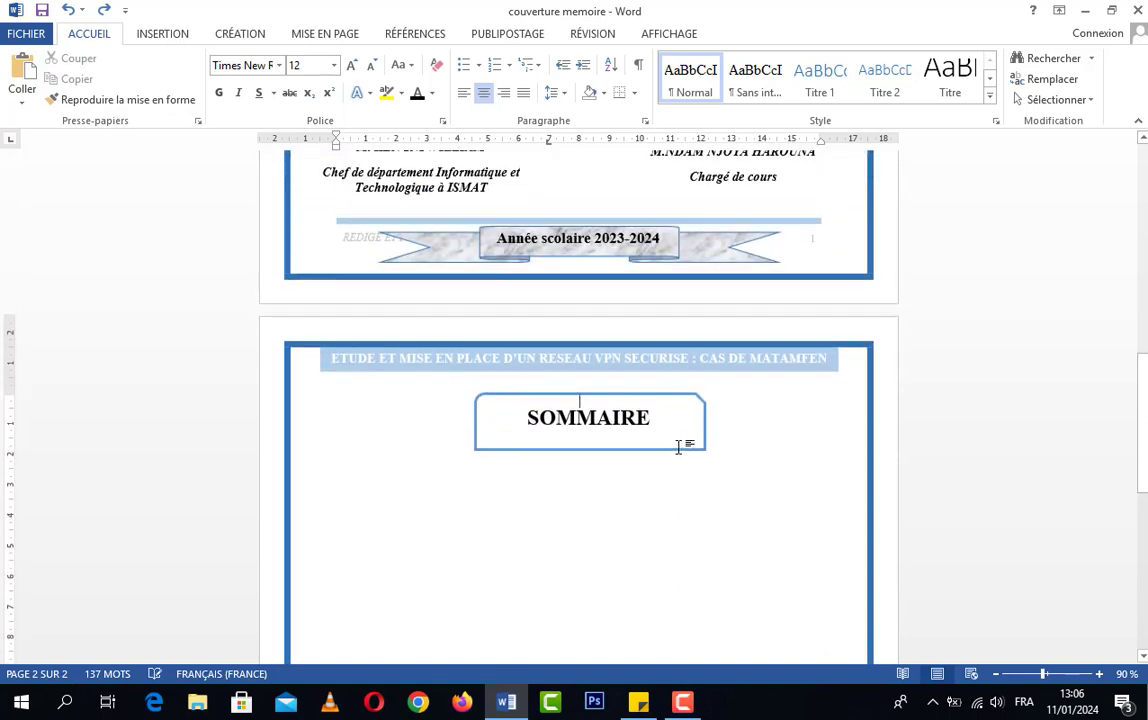
# Step: Set the page orientation to landscape and check its effect on the cover and SOMMAIRE content
pyautogui.click(328, 36)
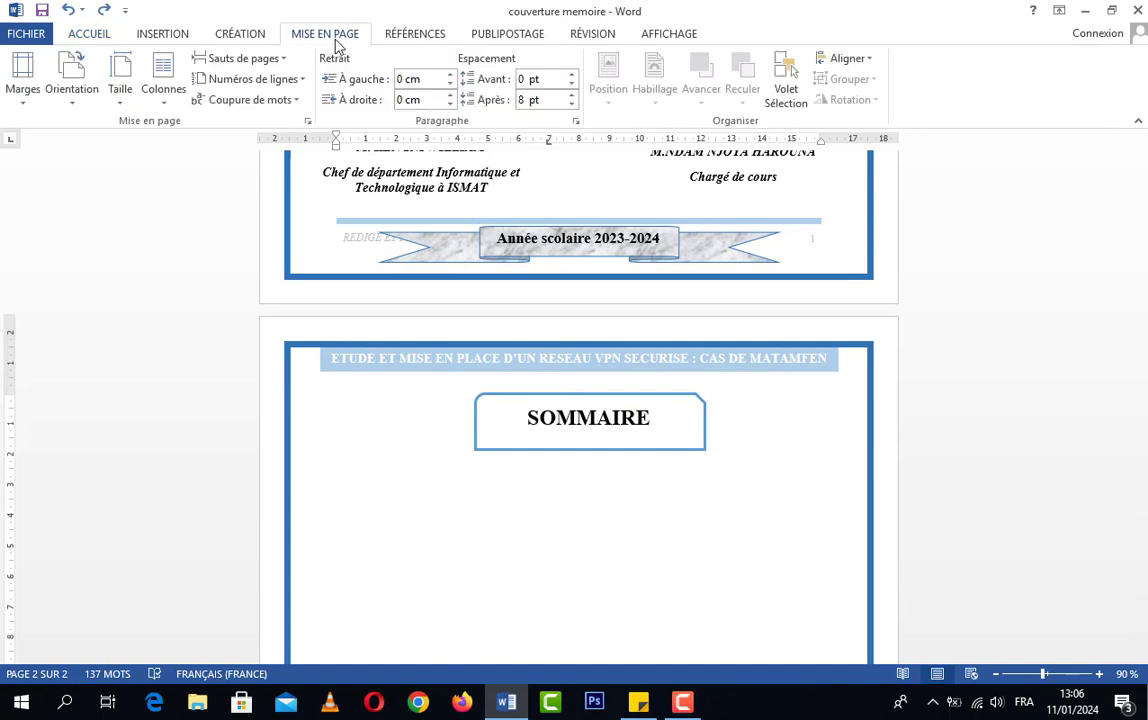
pyautogui.click(80, 100)
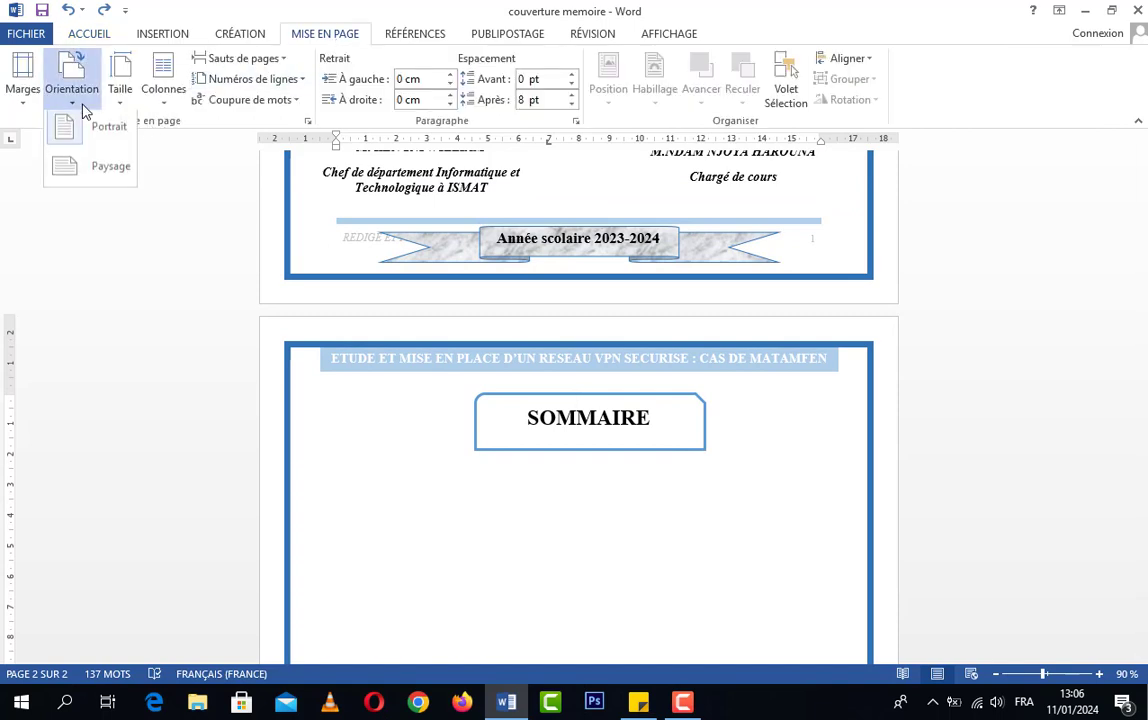
pyautogui.click(97, 176)
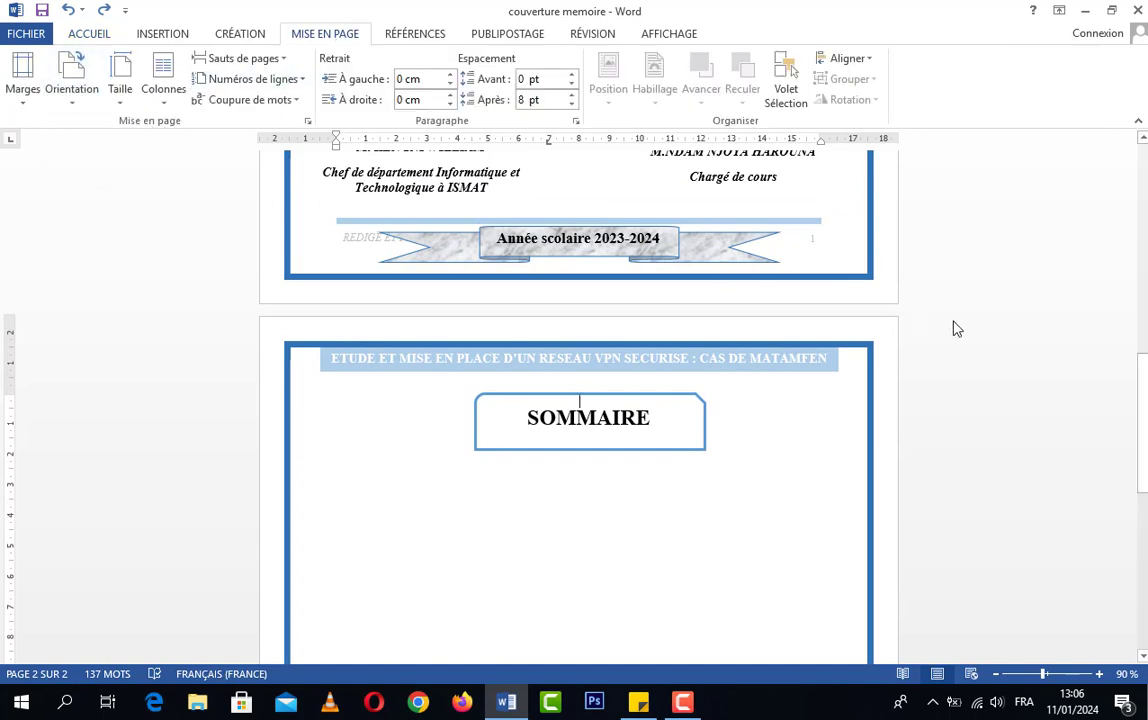
pyautogui.scroll(10, 933, 423)
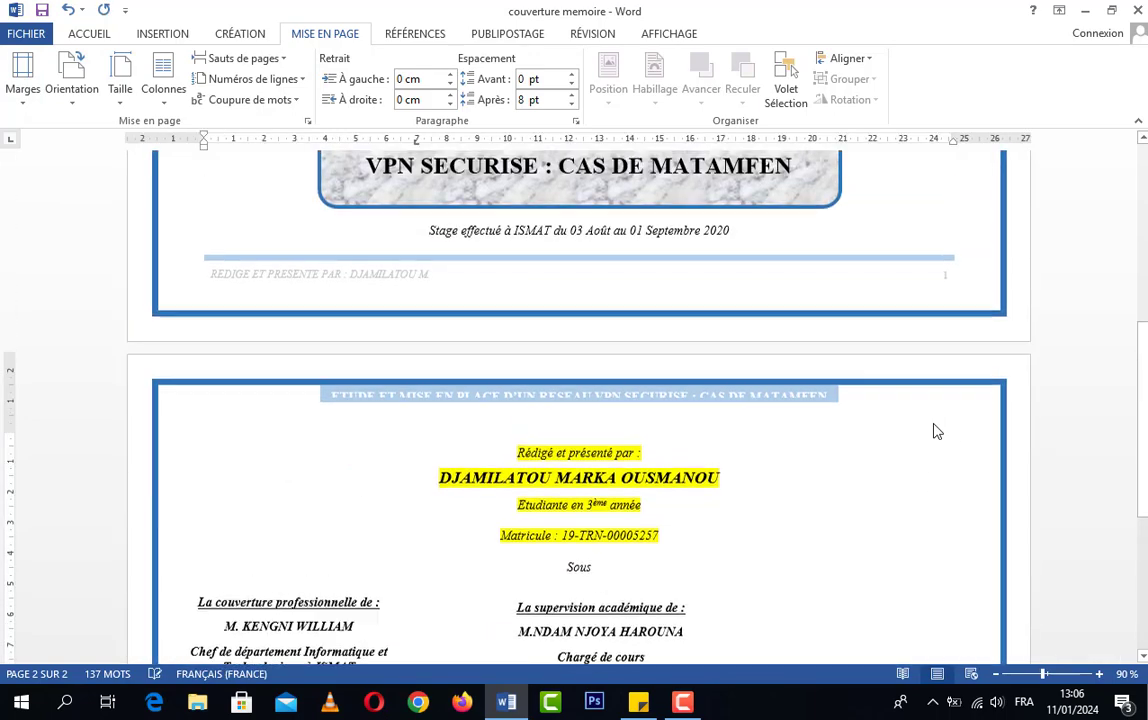
pyautogui.scroll(2, 941, 425)
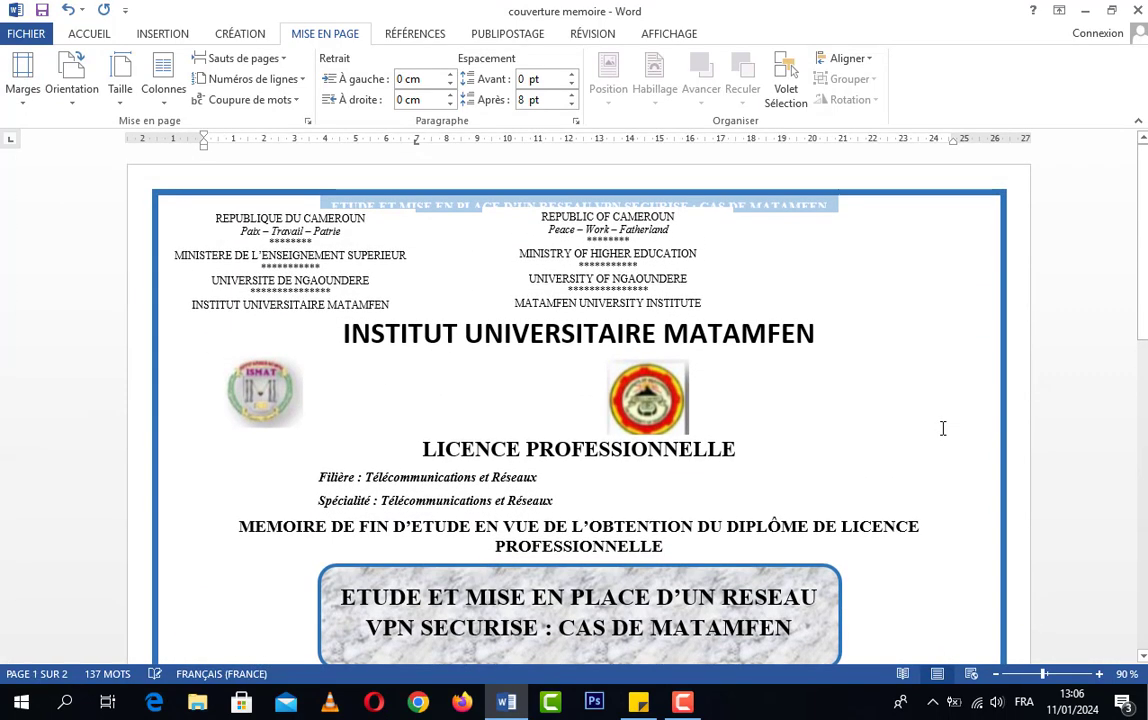
pyautogui.scroll(-9, 942, 428)
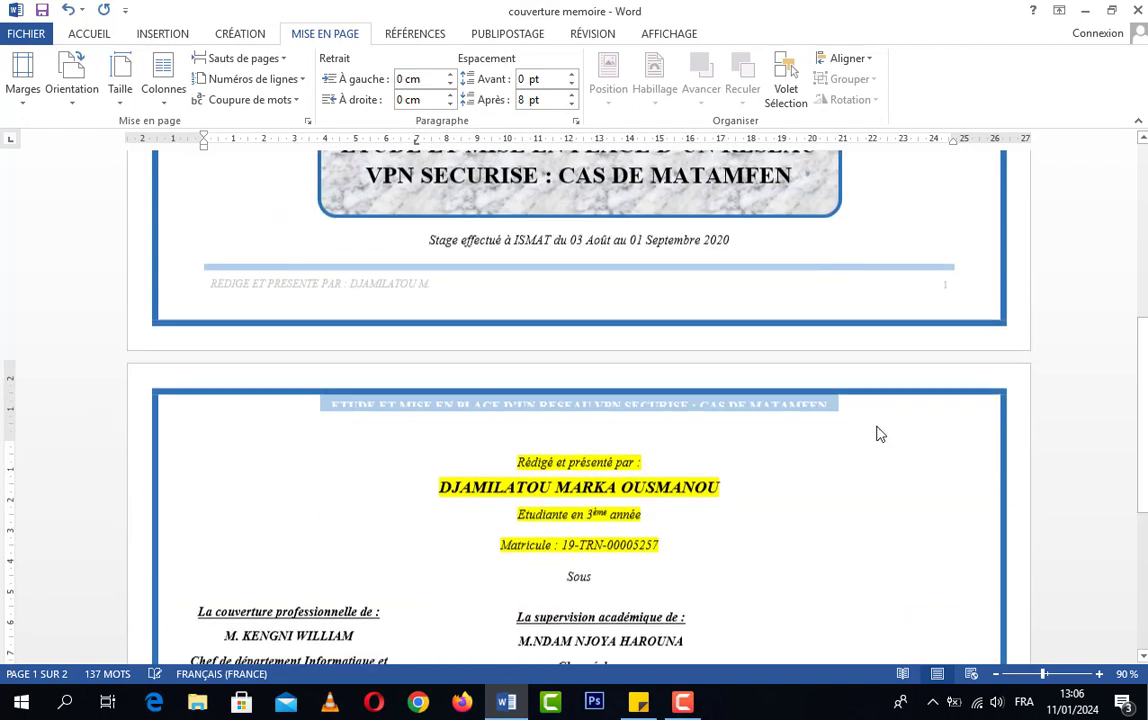
pyautogui.scroll(-6, 770, 412)
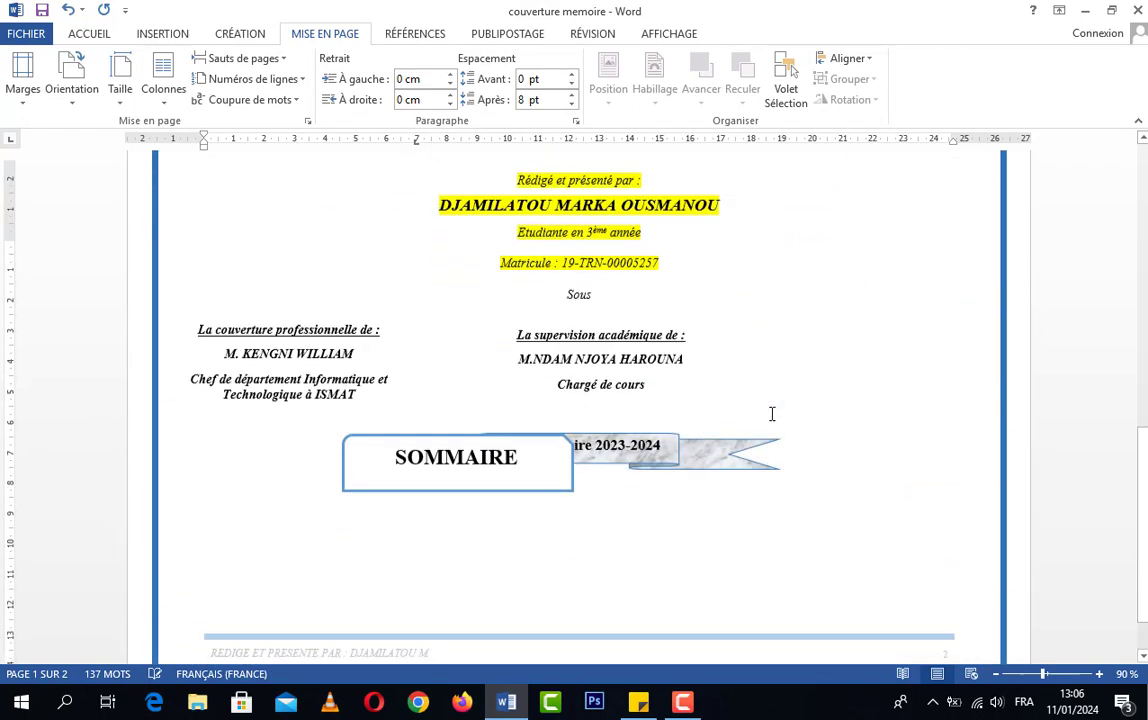
pyautogui.scroll(10, 772, 413)
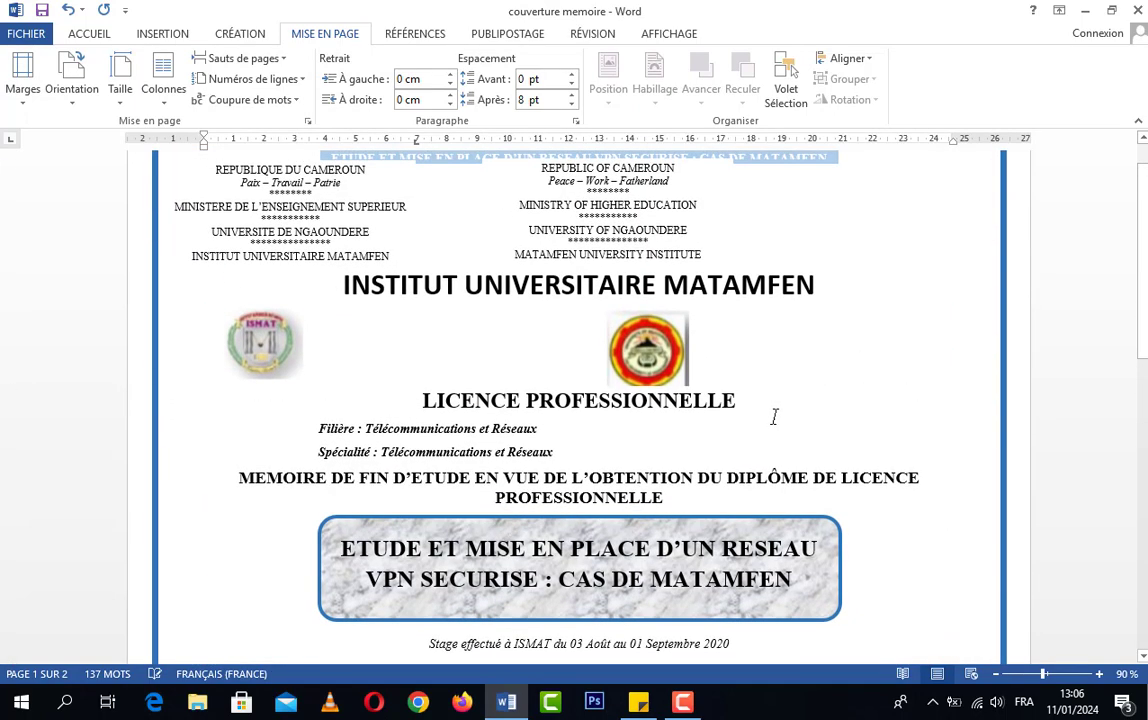
pyautogui.scroll(1, 774, 416)
# Step: Review the orientation choices, undo the landscape orientation and check the cover page layout
pyautogui.click(72, 100)
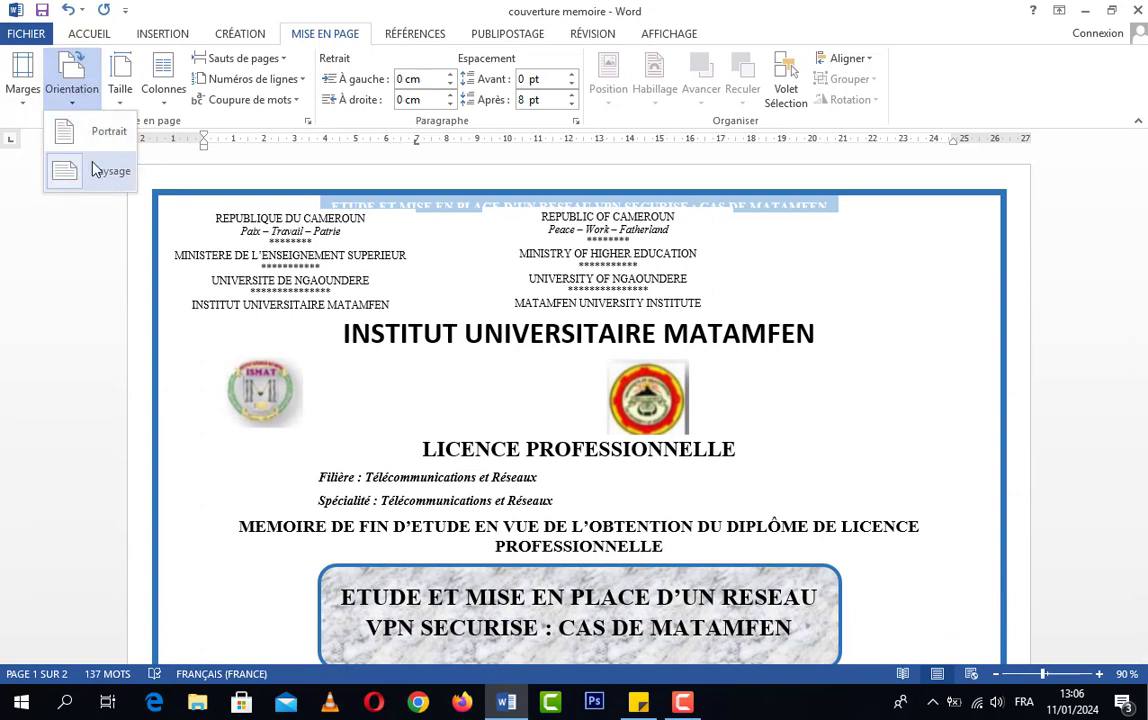
pyautogui.click(941, 438)
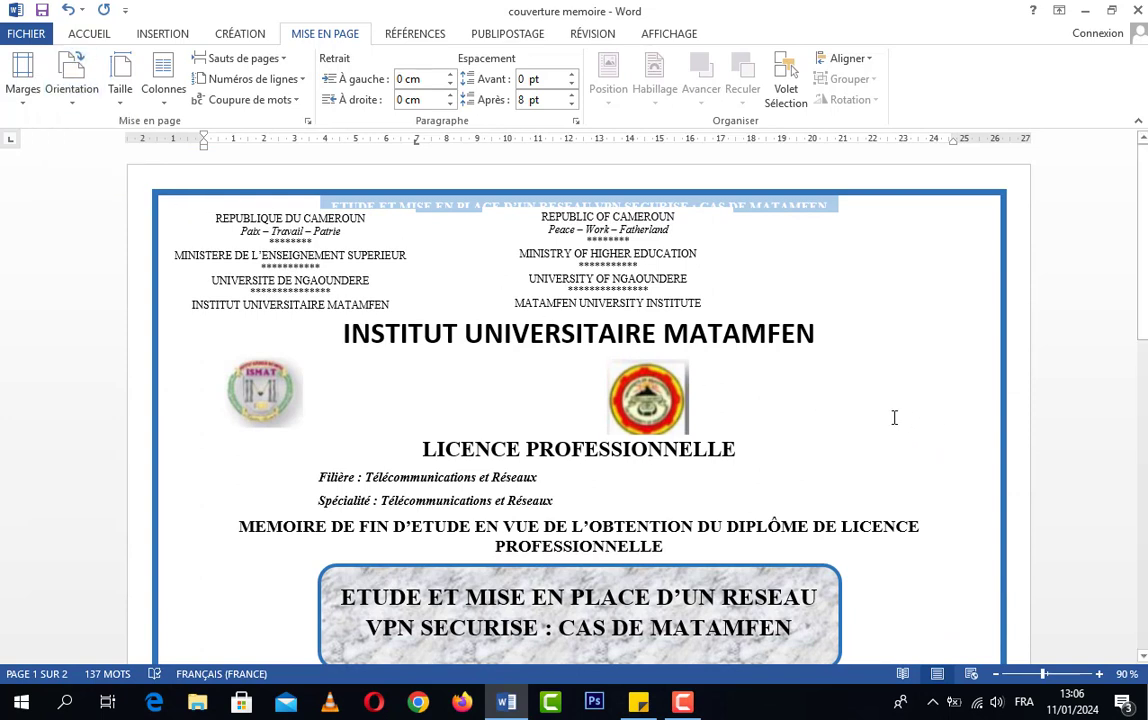
pyautogui.click(80, 92)
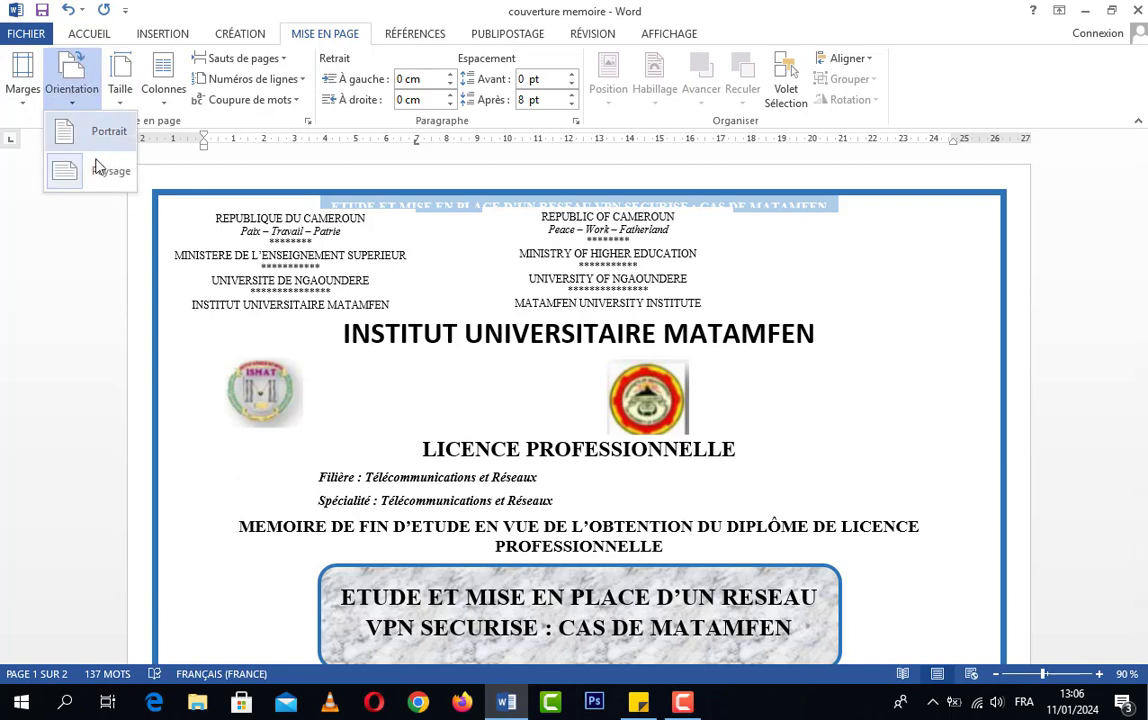
pyautogui.click(867, 367)
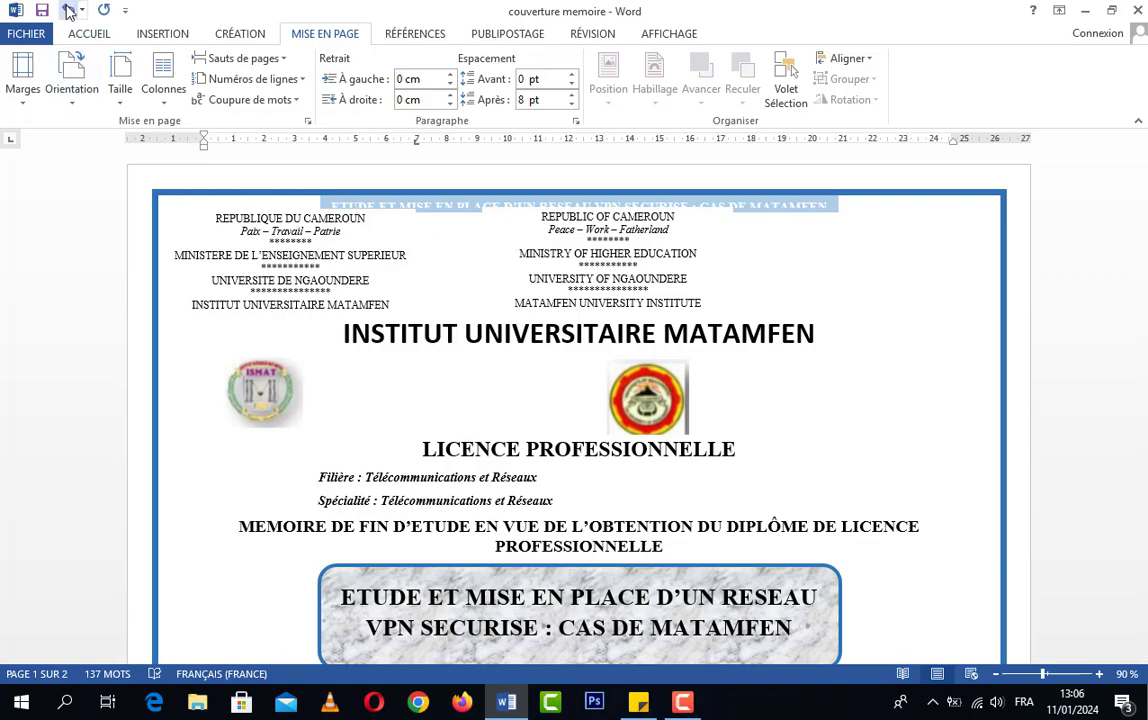
pyautogui.scroll(-3, 679, 448)
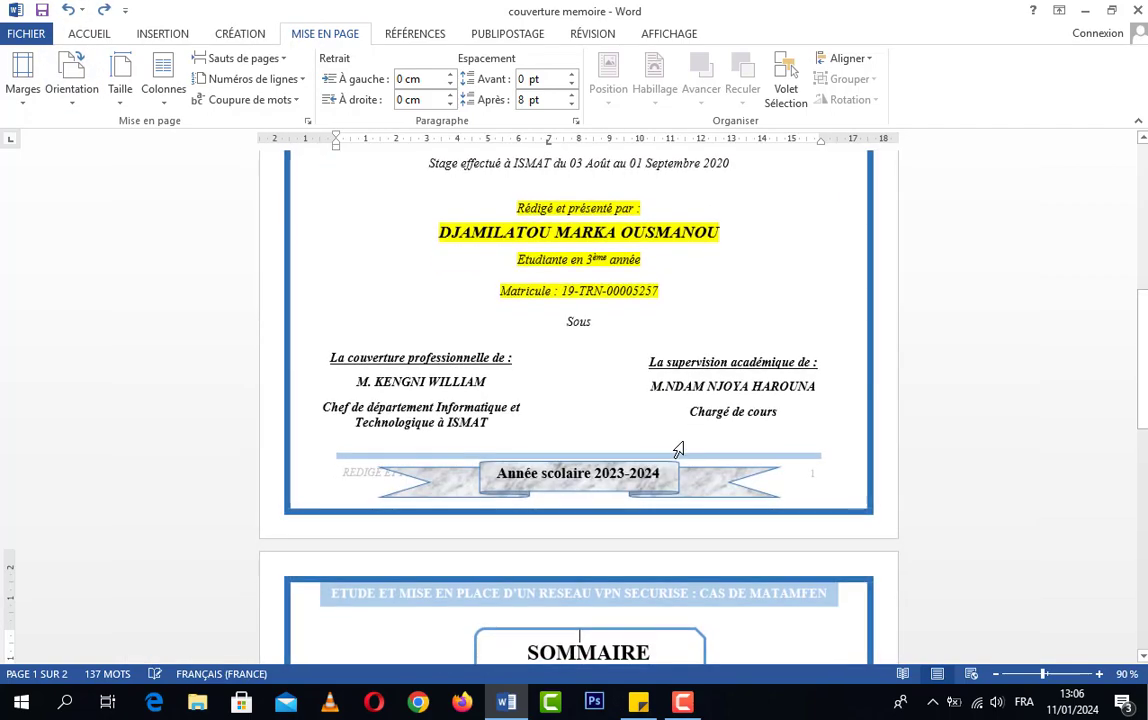
pyautogui.scroll(10, 679, 448)
pyautogui.scroll(-8, 679, 448)
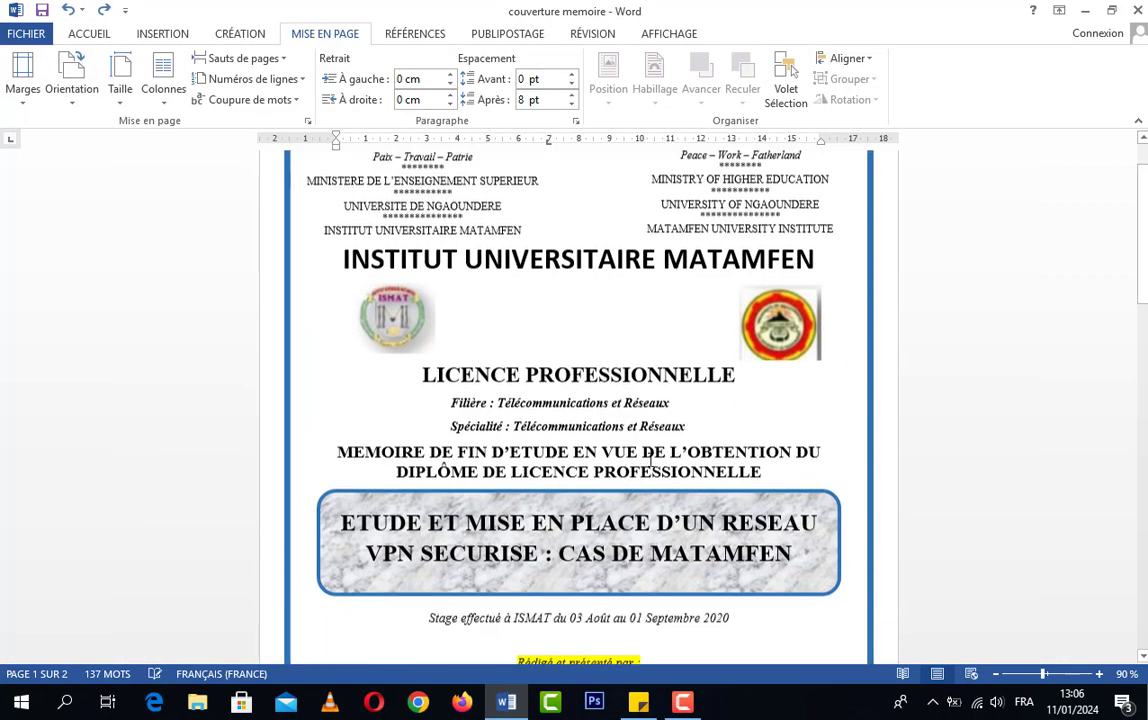
# Step: Place the insertion point on the blank line between the cover's two supervision blocks and review the page and section break options
pyautogui.click(578, 395)
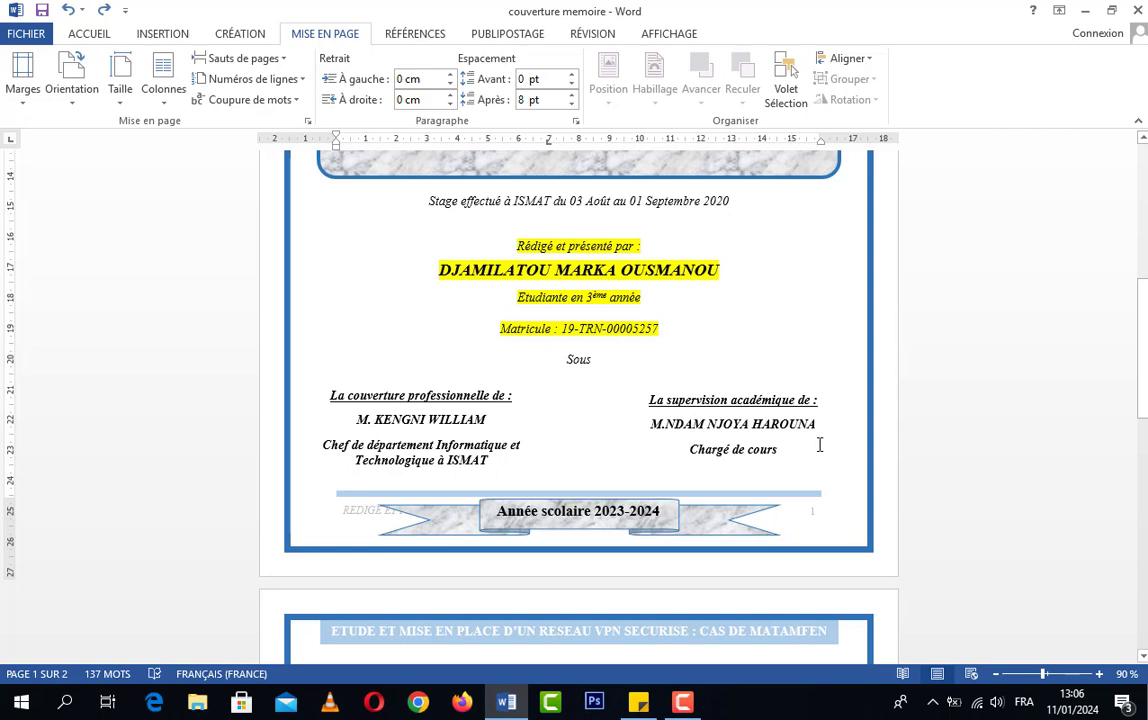
pyautogui.scroll(-4, 711, 453)
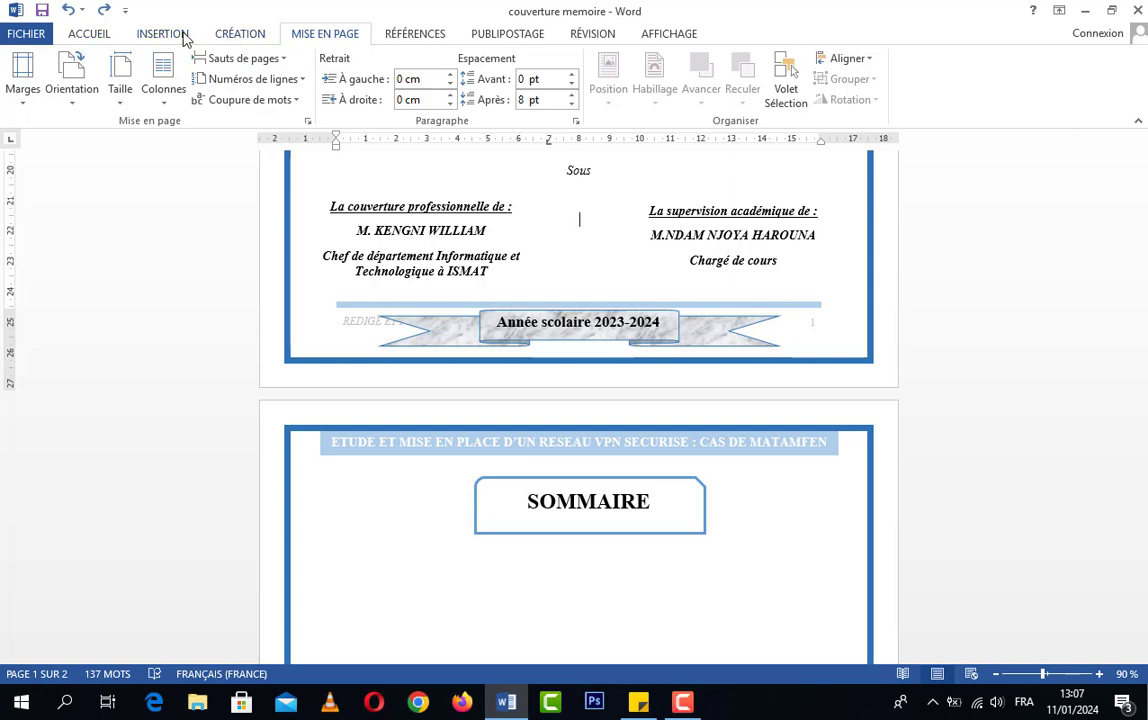
pyautogui.click(90, 34)
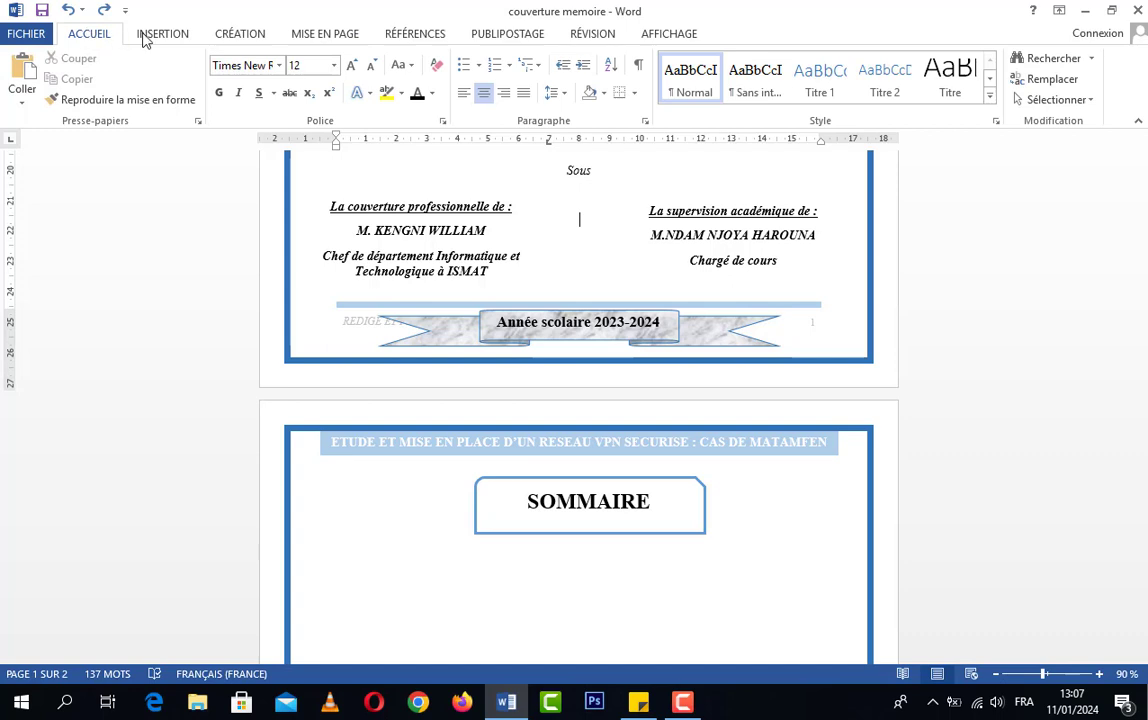
pyautogui.click(335, 34)
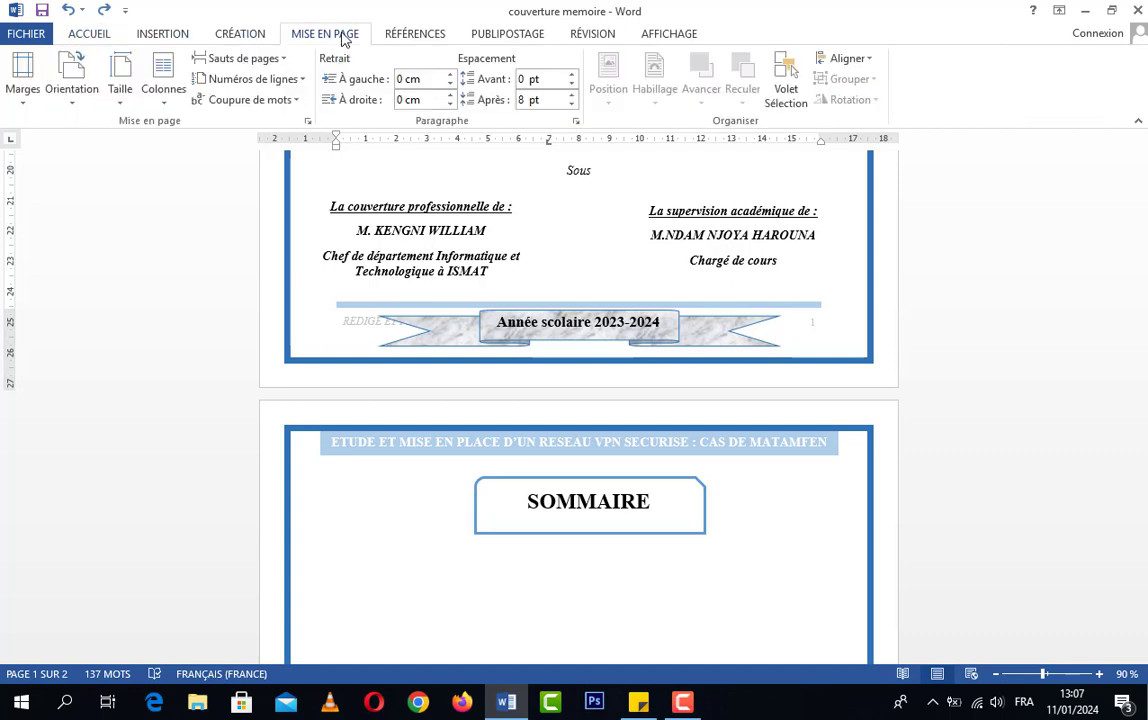
pyautogui.click(285, 62)
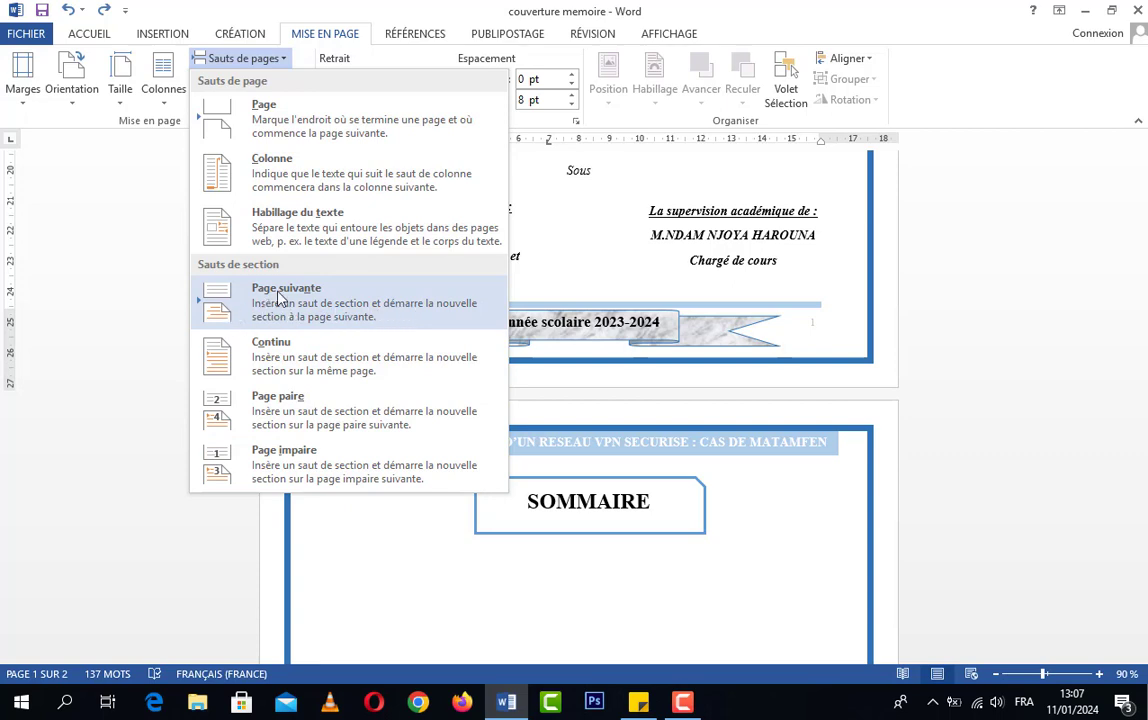
pyautogui.click(571, 234)
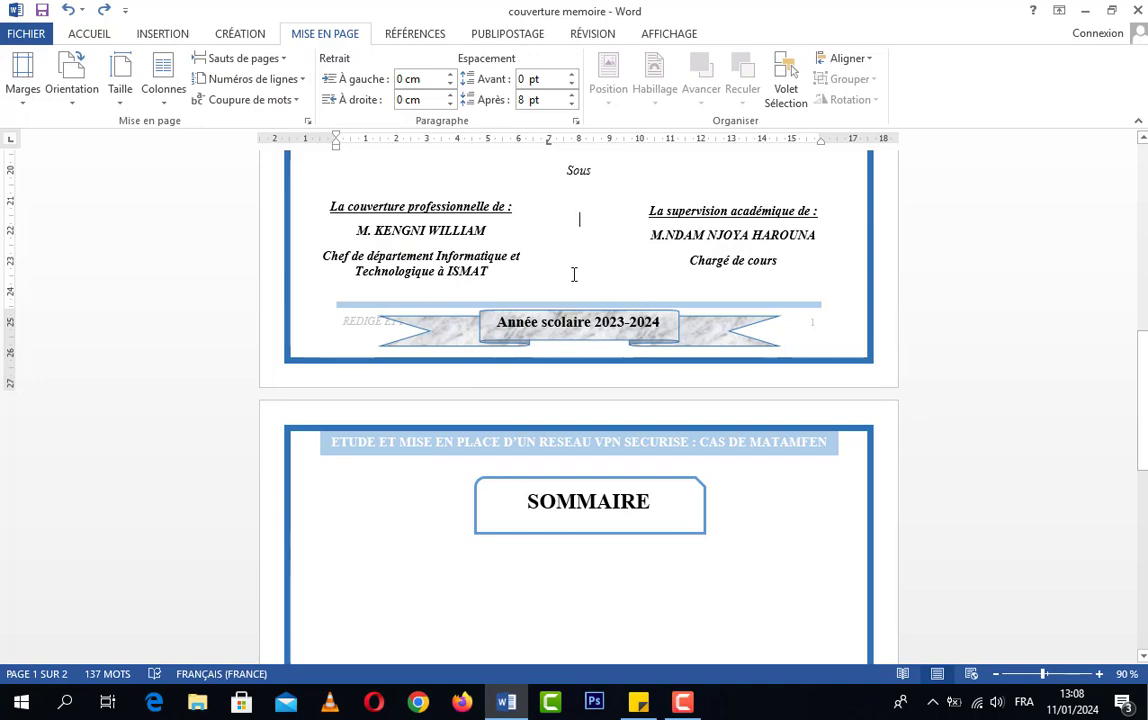
# Step: Examine the end of the cover page where the section should split, and review the next-page section break option
pyautogui.scroll(3, 574, 274)
pyautogui.scroll(-3, 577, 281)
pyautogui.scroll(3, 577, 276)
pyautogui.scroll(-4, 575, 273)
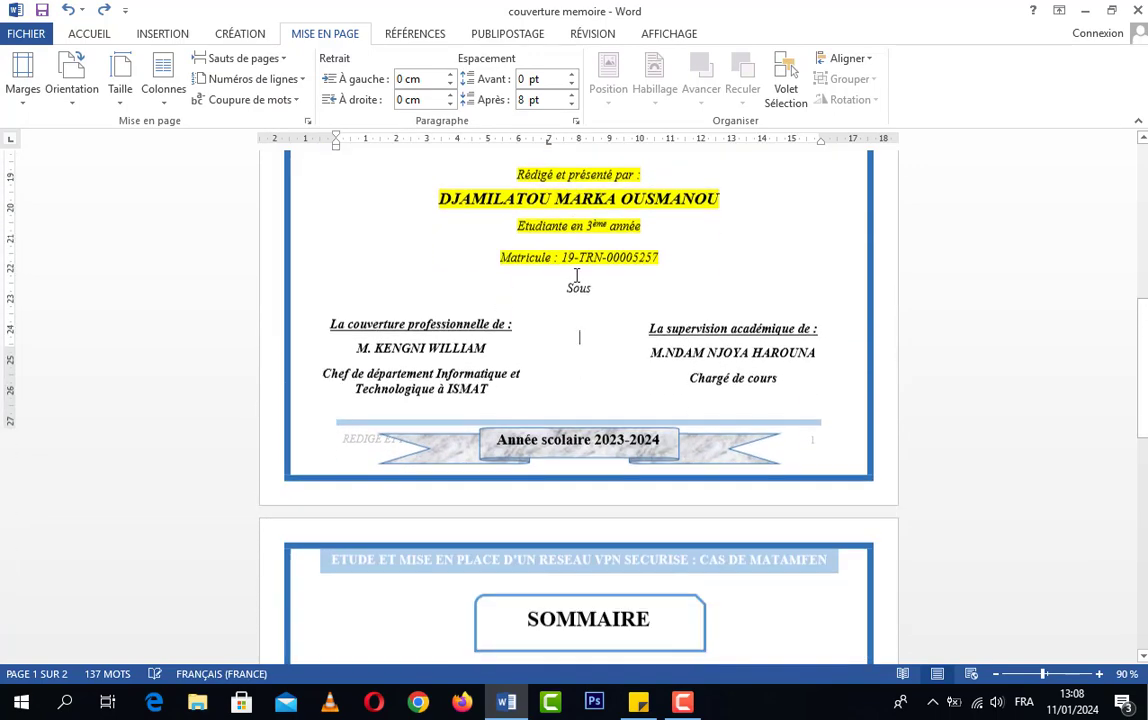
pyautogui.scroll(1, 577, 282)
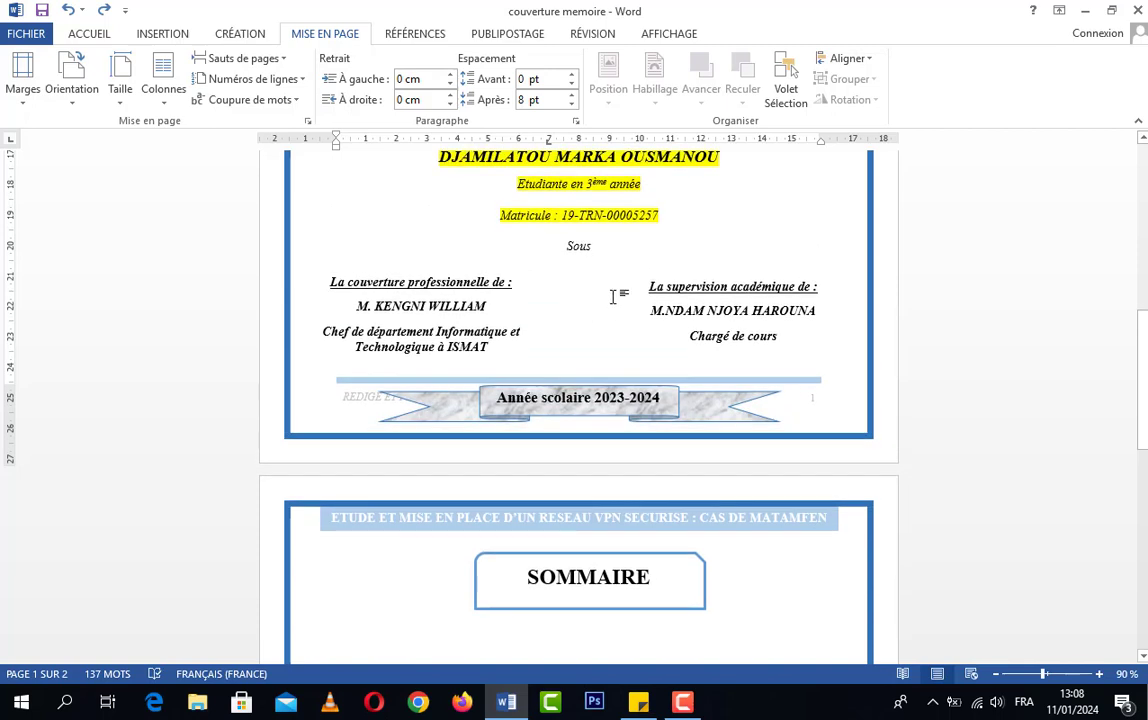
pyautogui.scroll(1, 587, 311)
pyautogui.scroll(-4, 569, 323)
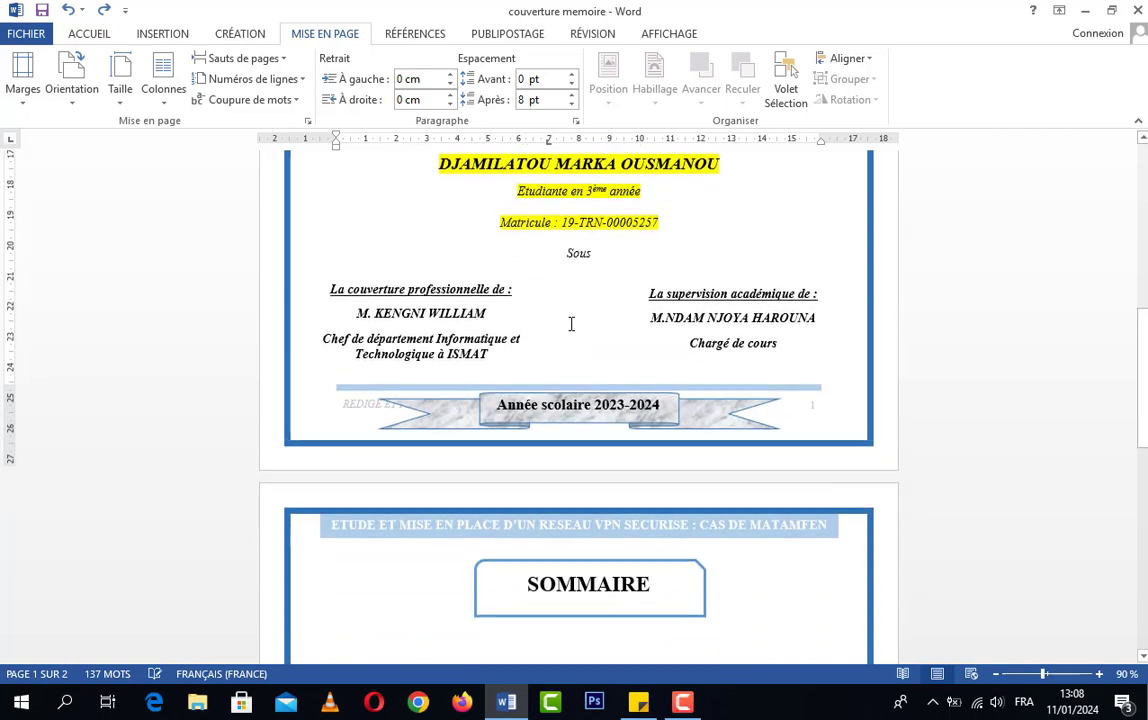
pyautogui.scroll(3, 570, 320)
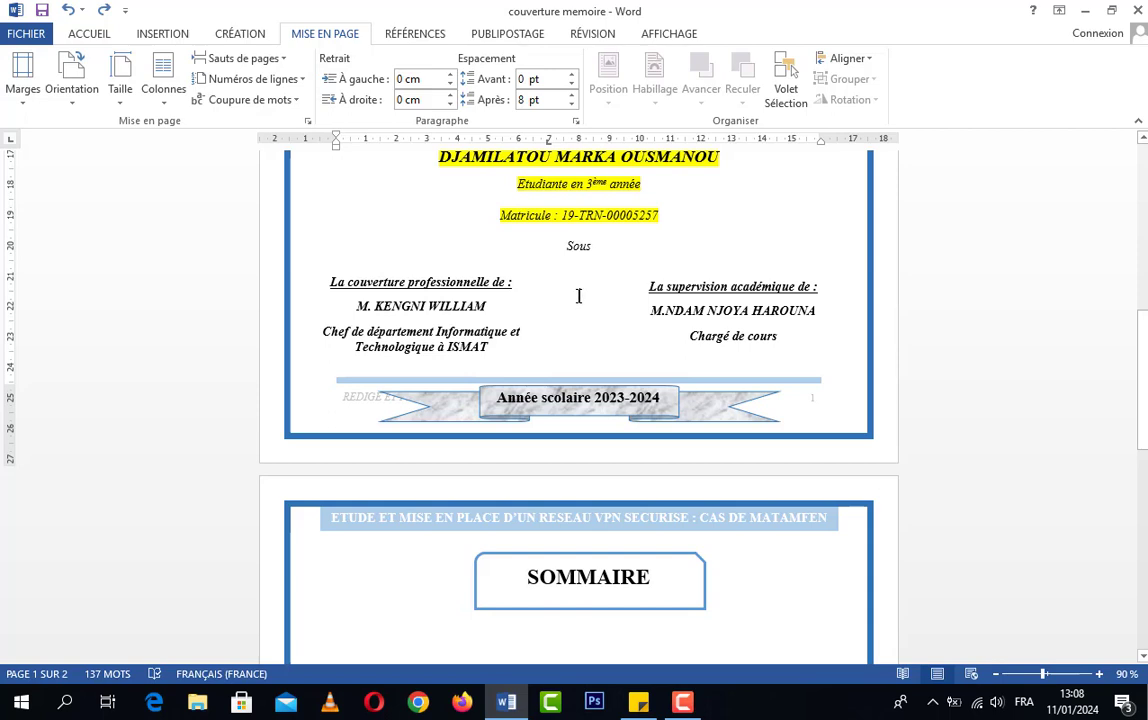
pyautogui.click(258, 60)
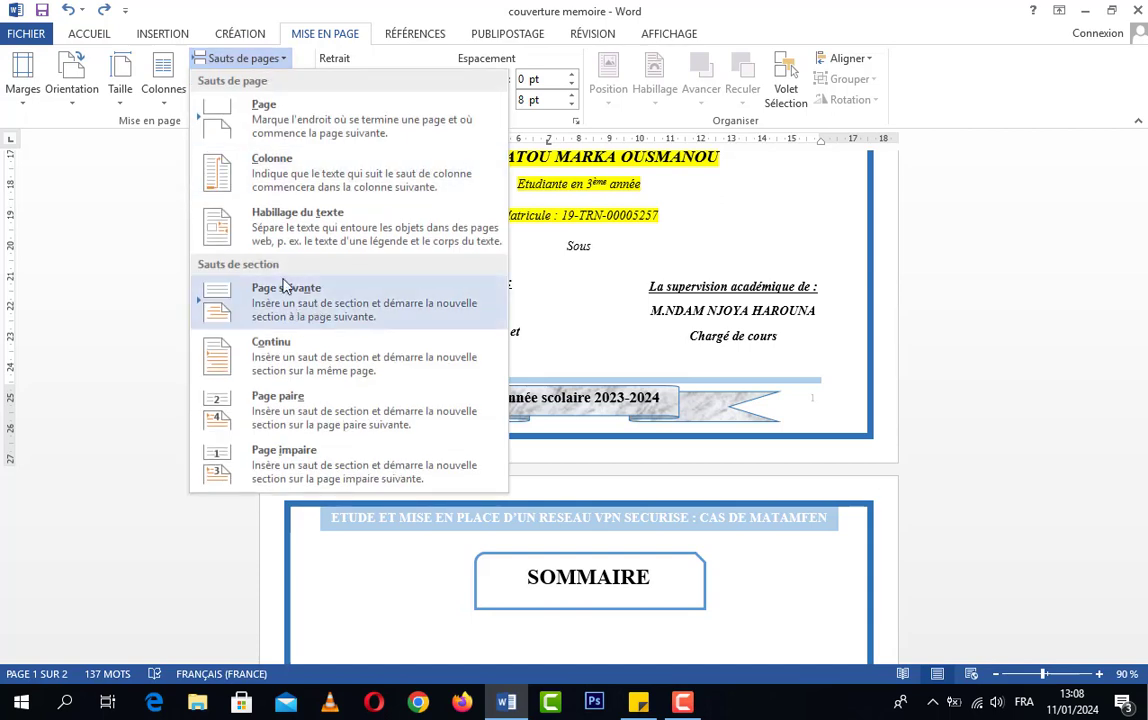
pyautogui.click(589, 303)
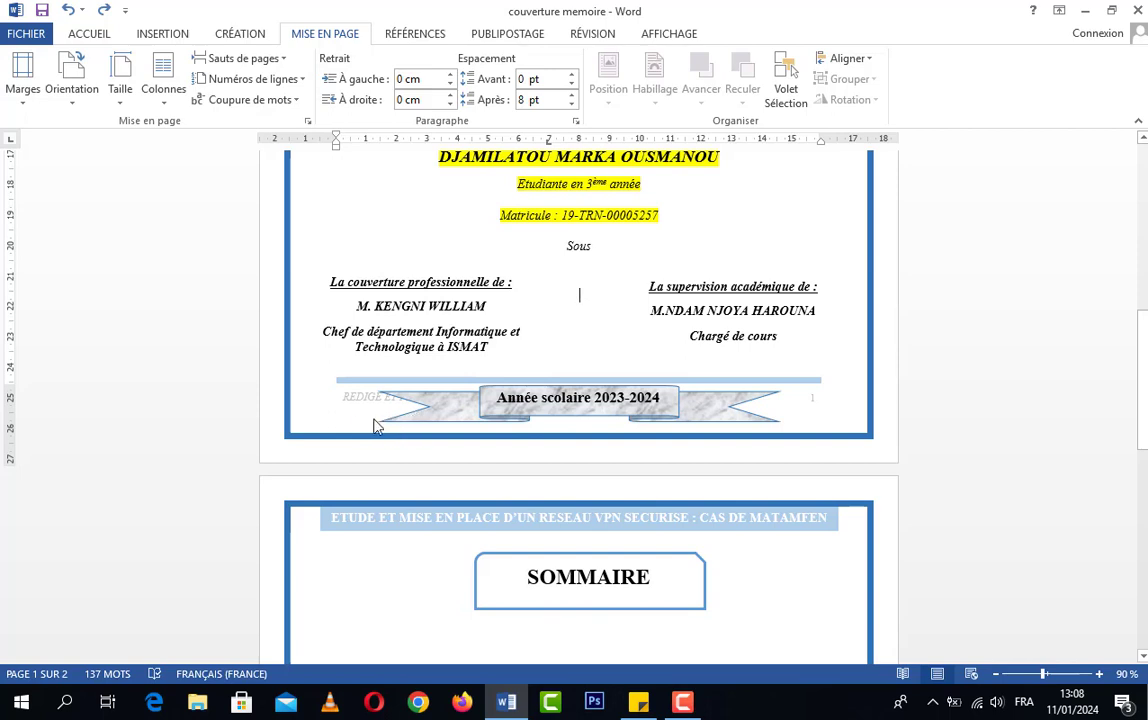
# Step: Inspect the cover page's footer and the SOMMAIRE page's header in header and footer editing, and return to the body text
pyautogui.doubleClick(313, 423)
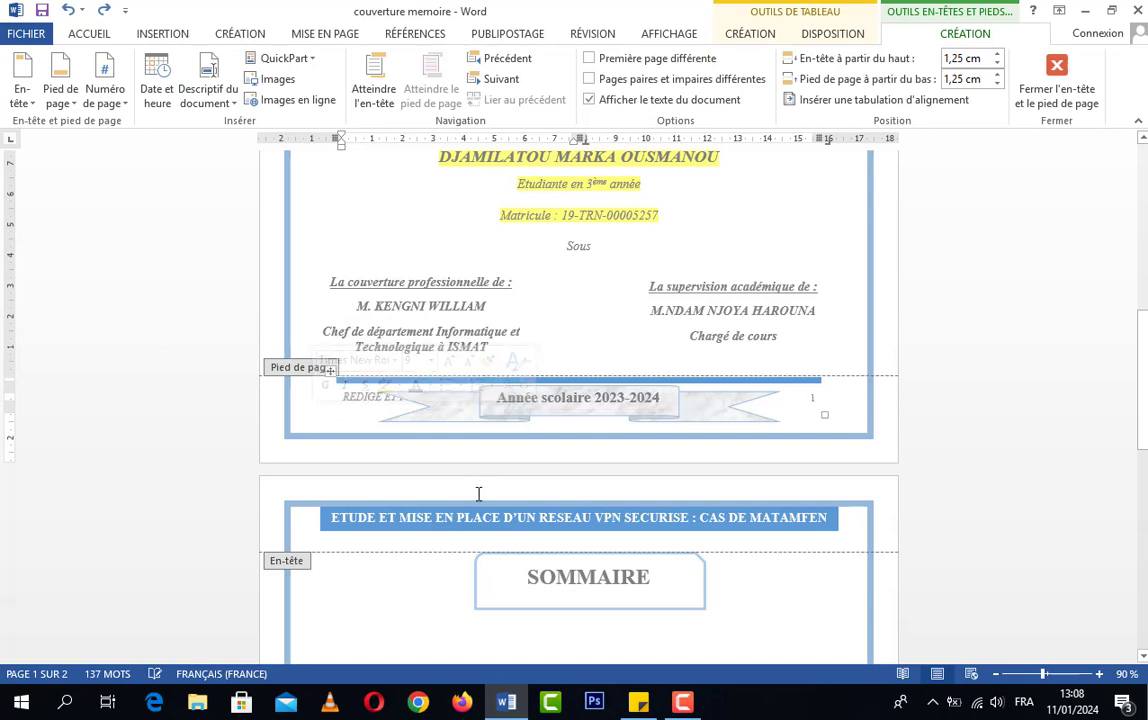
pyautogui.click(512, 533)
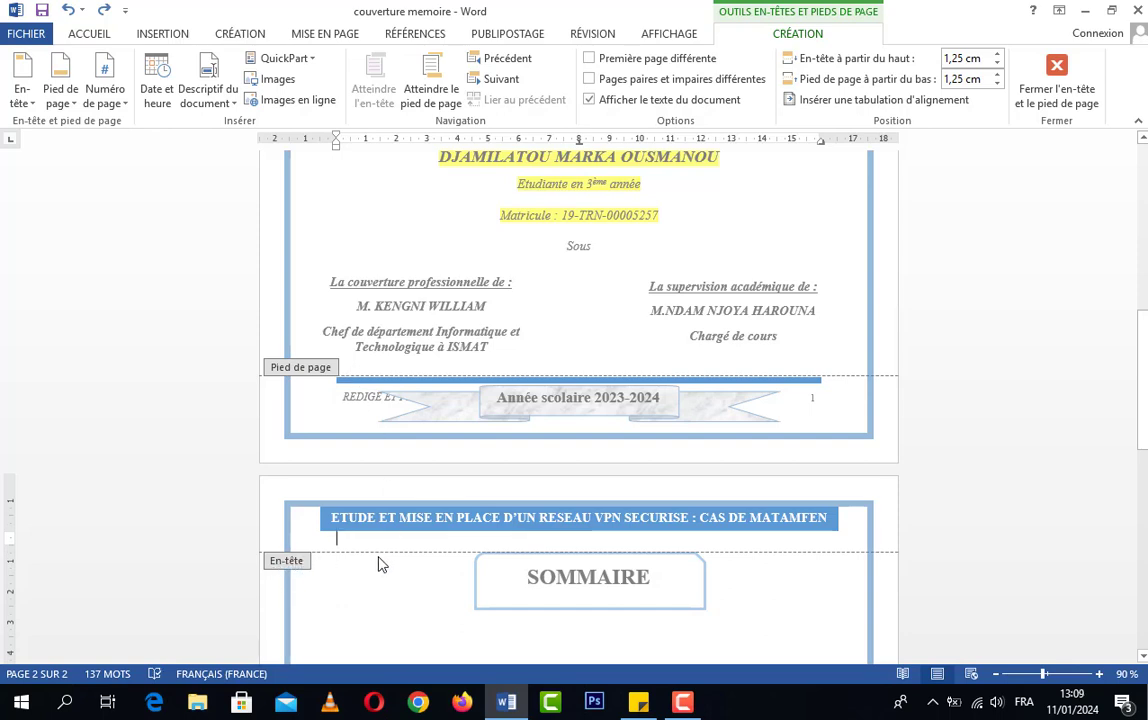
pyautogui.doubleClick(585, 323)
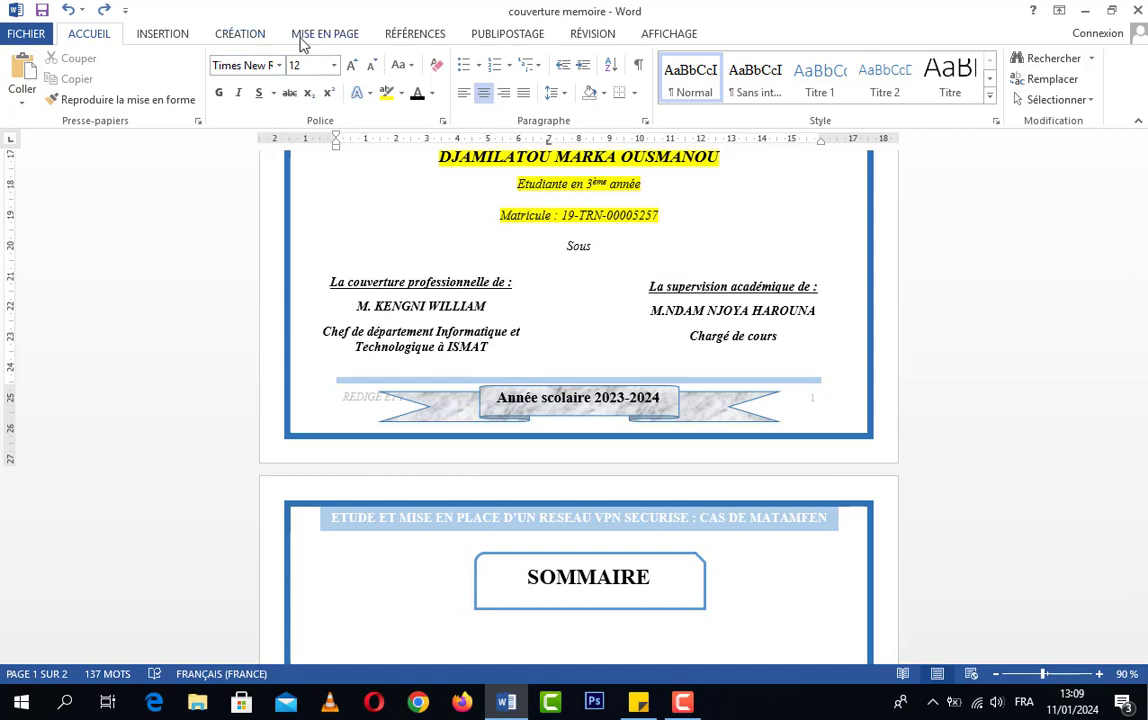
# Step: Insert a next-page section break on the blank line between the cover page's two supervision blocks, and check both pages
pyautogui.click(497, 304)
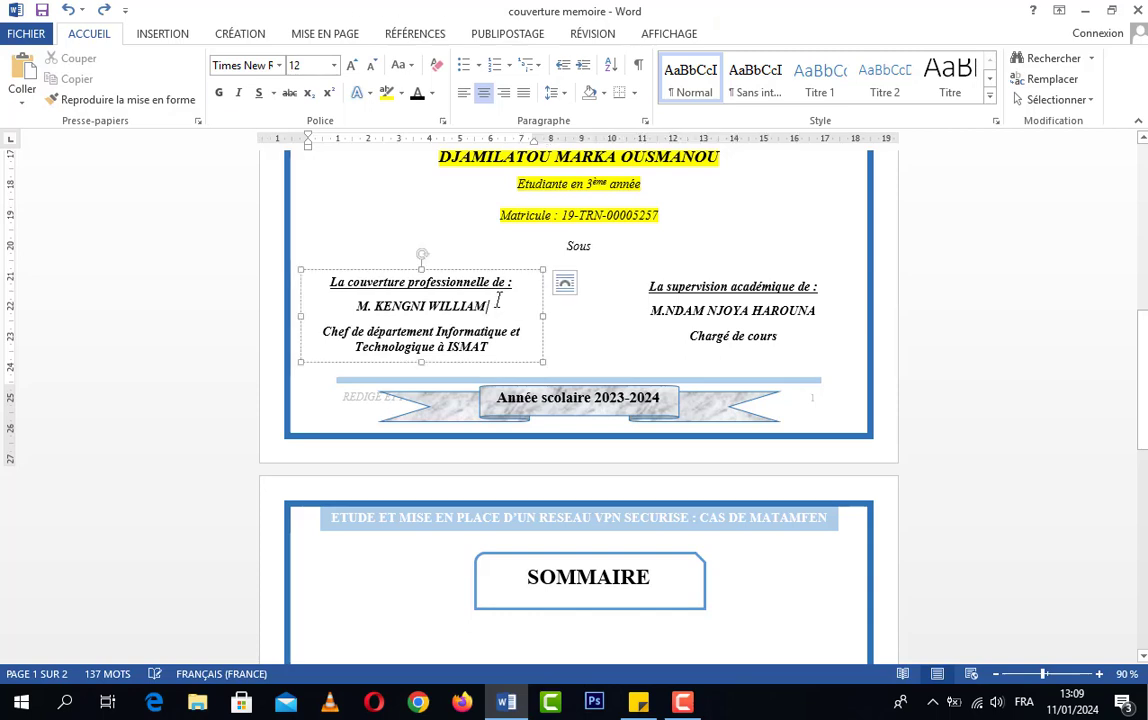
pyautogui.click(580, 298)
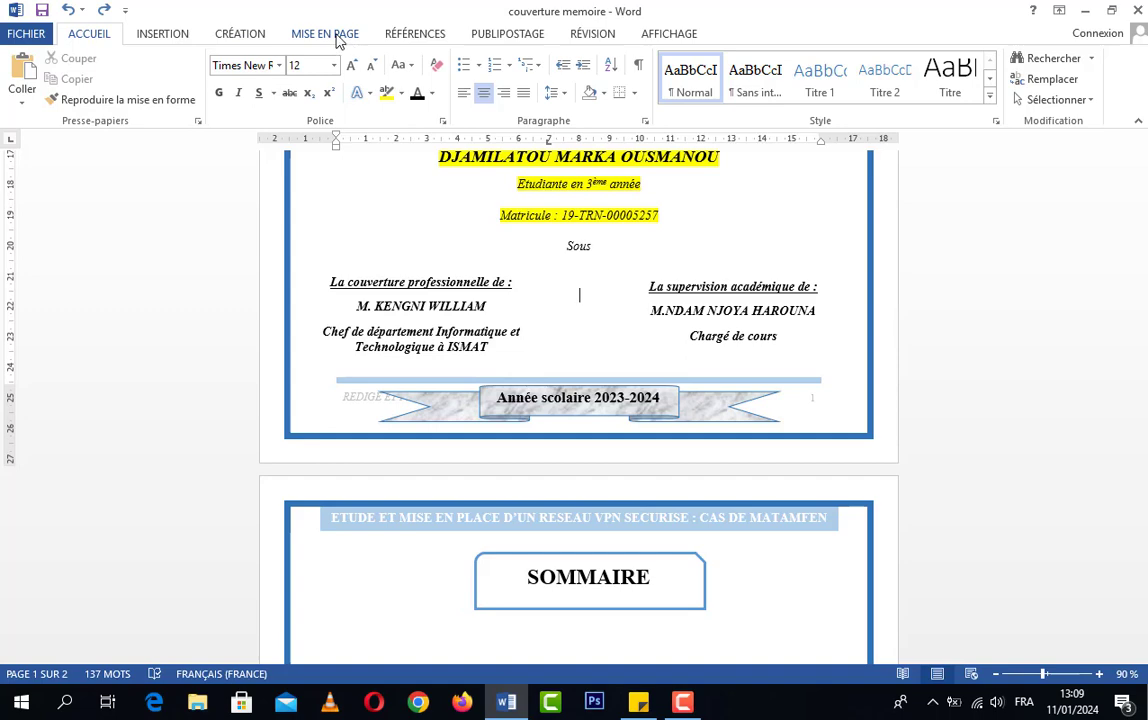
pyautogui.click(333, 35)
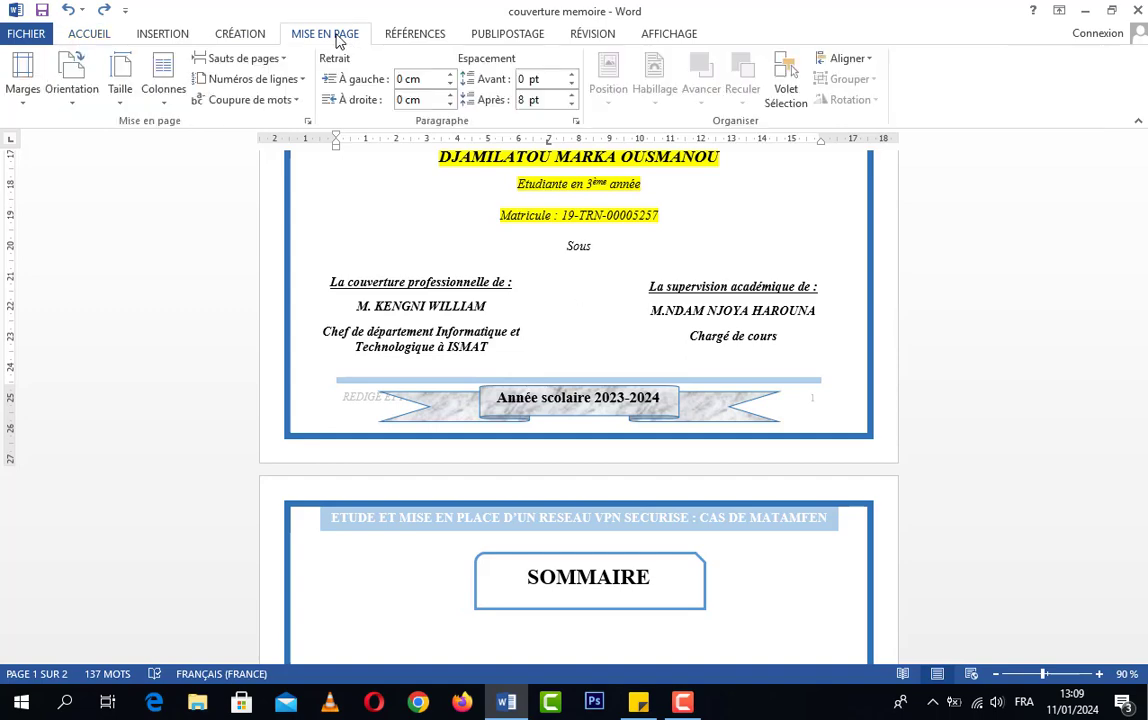
pyautogui.click(266, 60)
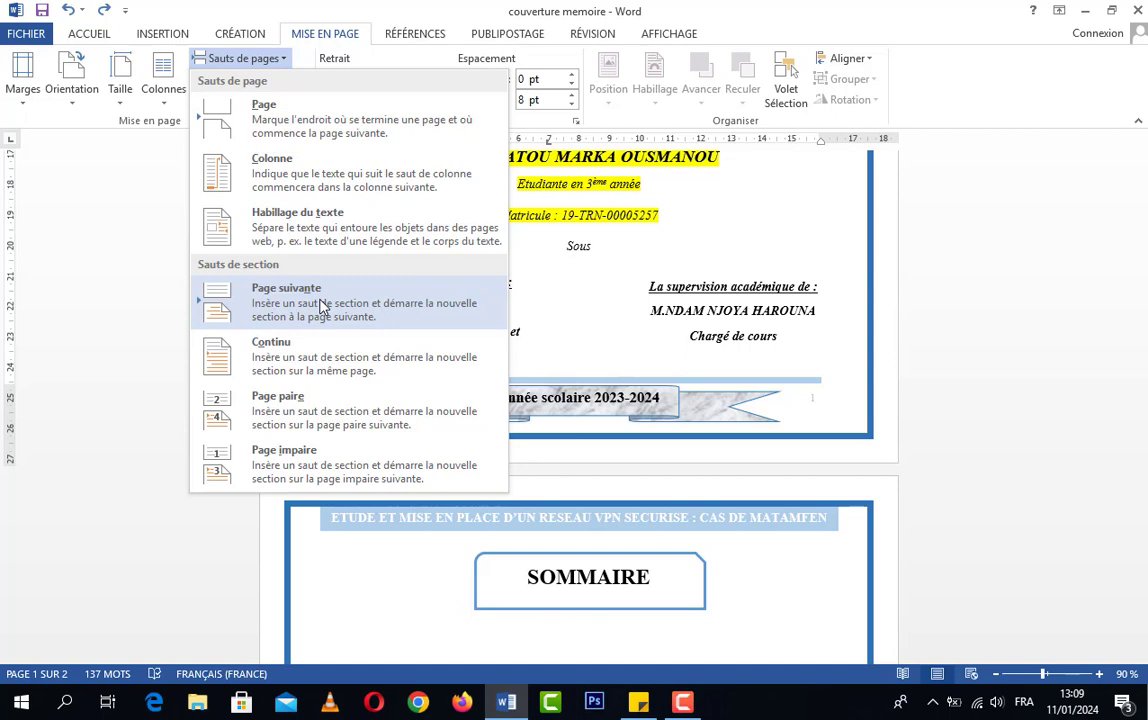
pyautogui.click(322, 307)
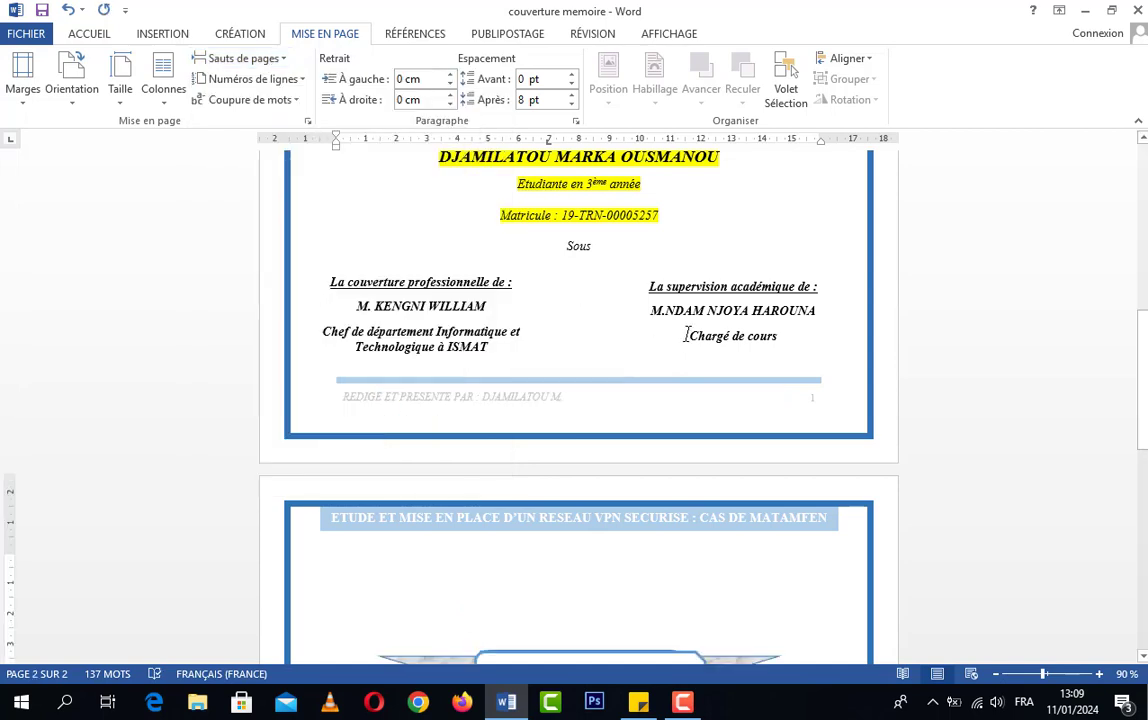
pyautogui.scroll(-2, 578, 310)
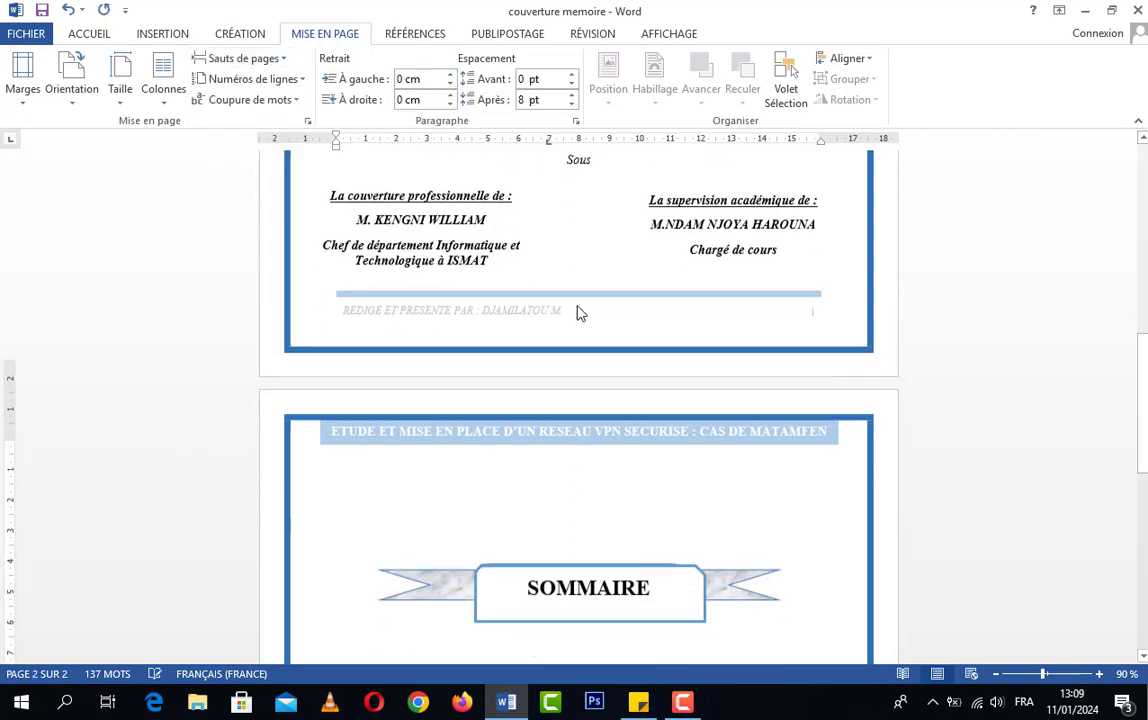
# Step: Move the school-year ribbon back to the bottom of the cover page and place the SOMMAIRE box just below the second page's header
pyautogui.scroll(-2, 578, 313)
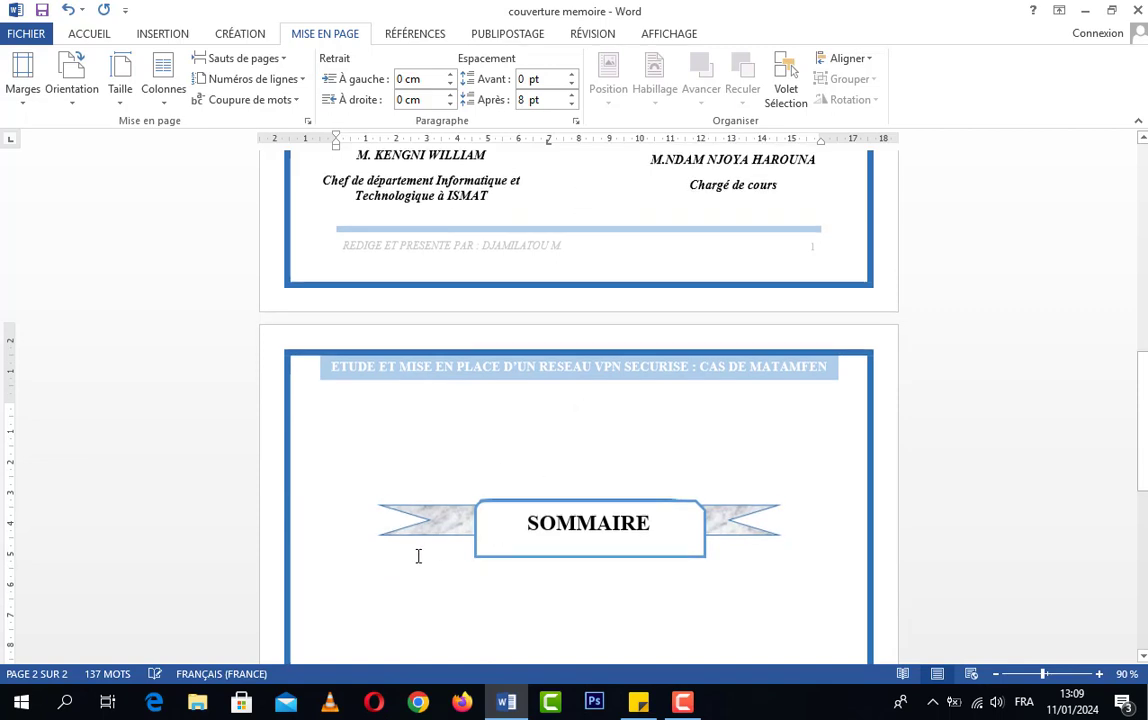
pyautogui.click(459, 515)
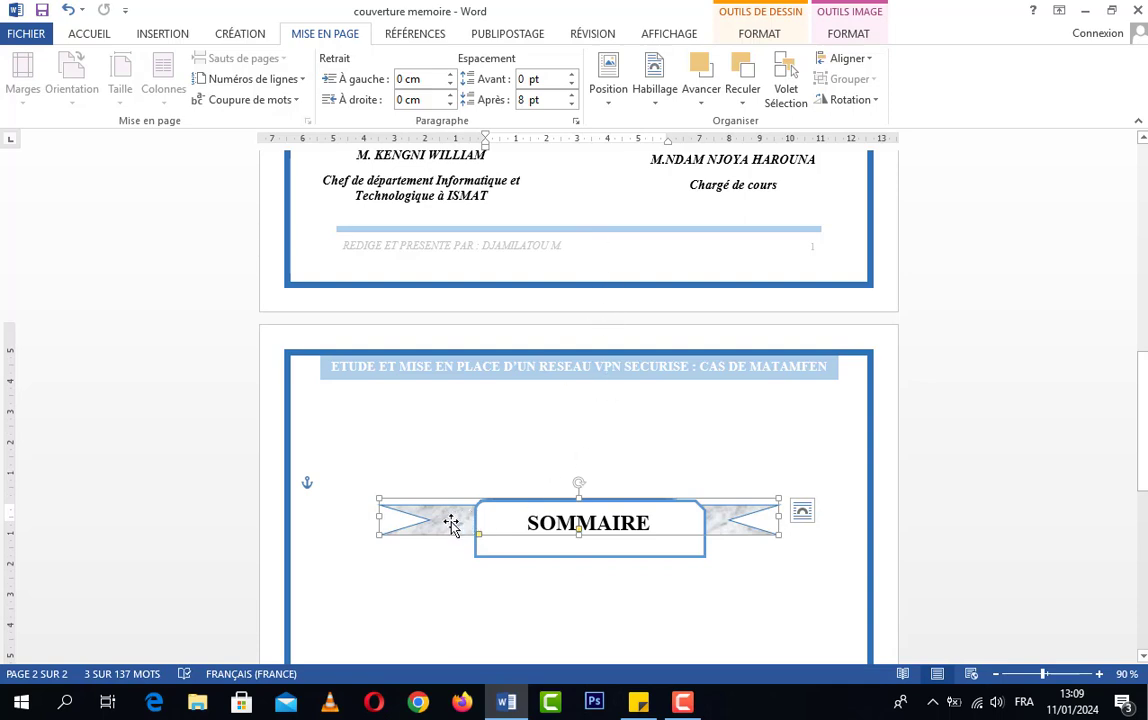
pyautogui.moveTo(451, 523); pyautogui.dragTo(441, 250)
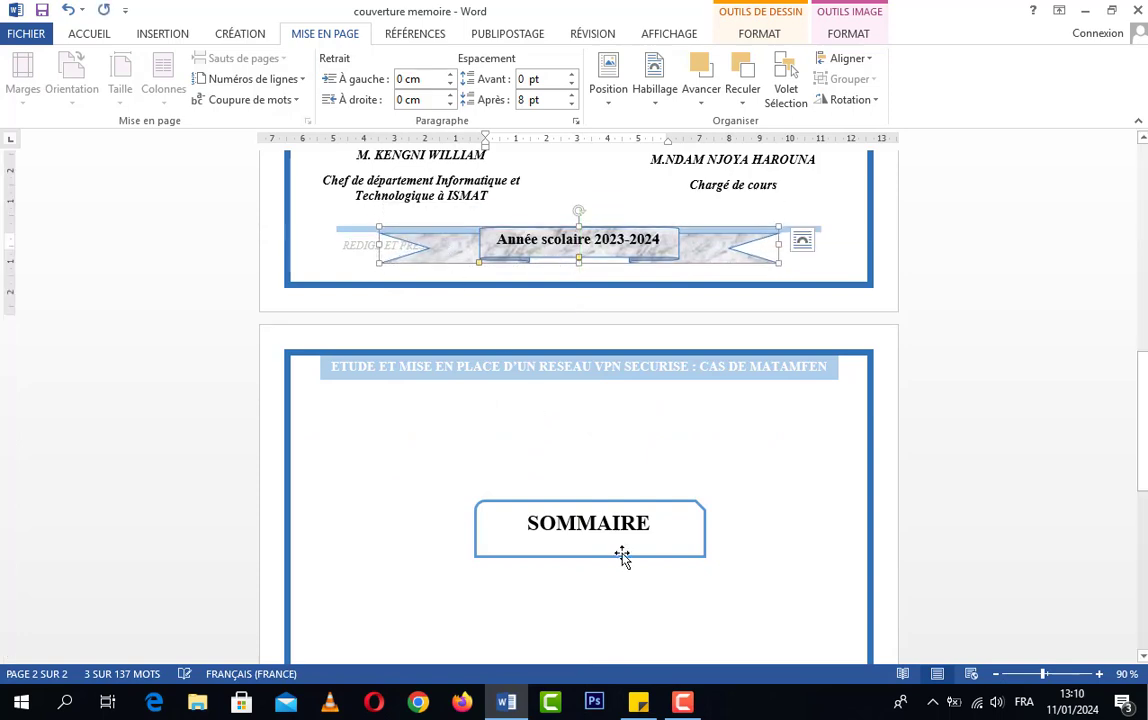
pyautogui.moveTo(650, 512); pyautogui.dragTo(636, 403)
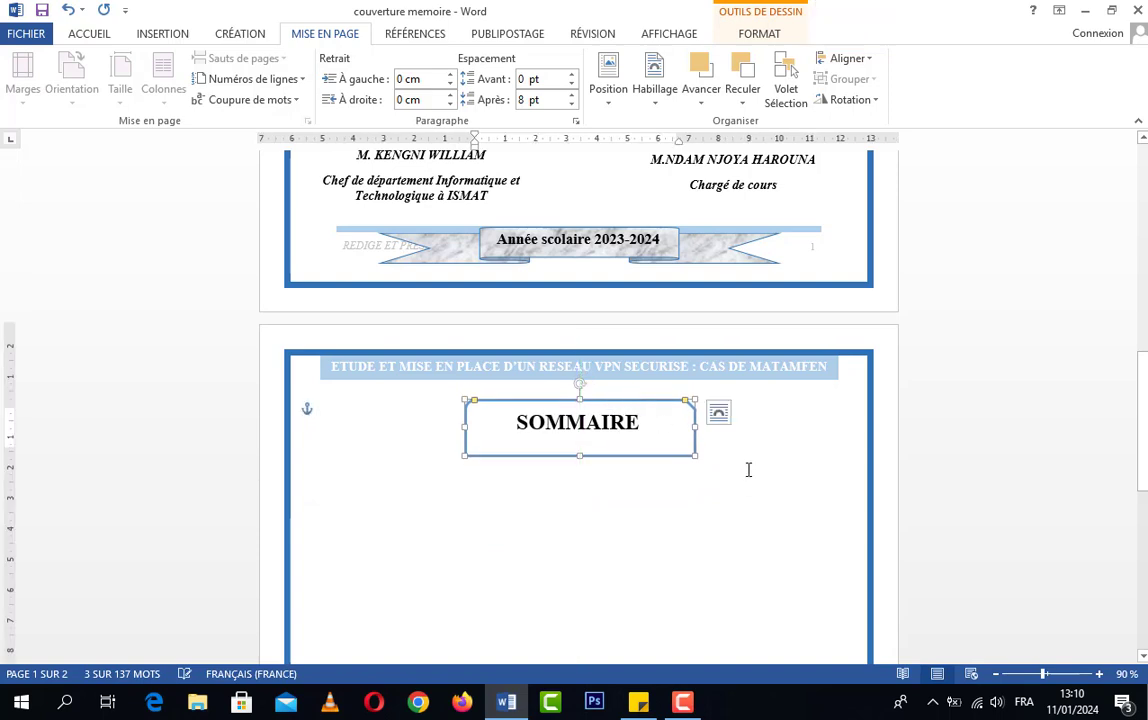
pyautogui.click(748, 461)
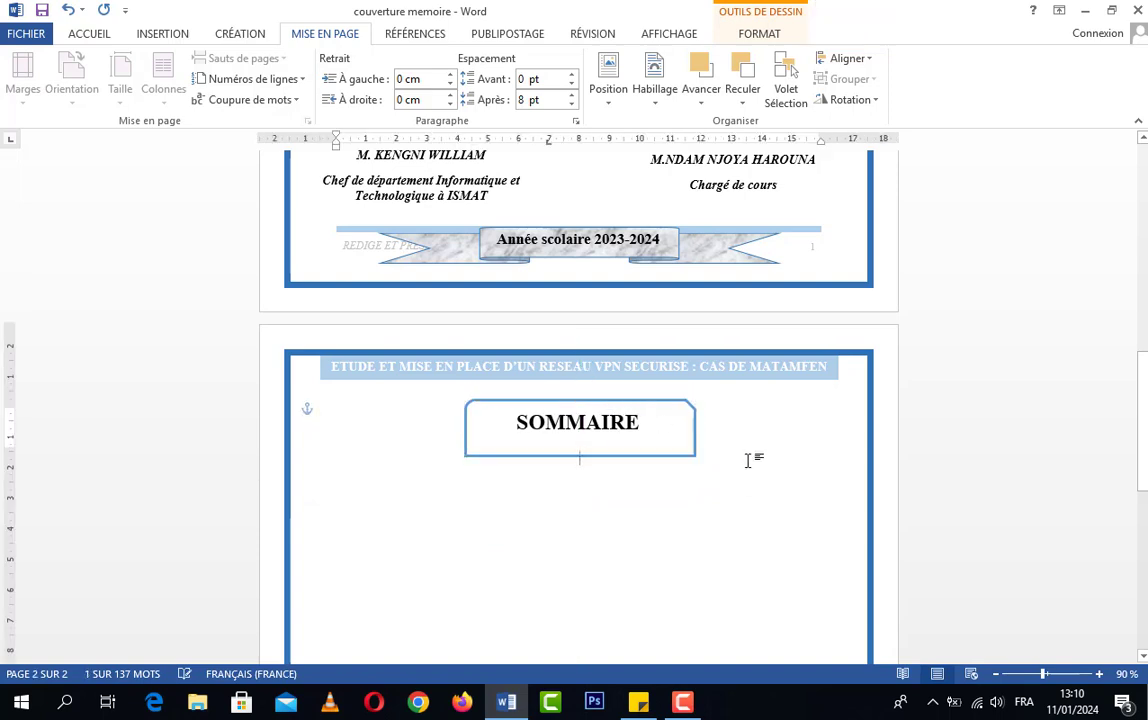
# Step: Examine the section labels of the cover's footer and the SOMMAIRE page's header in header and footer editing, and return to the body text
pyautogui.doubleClick(310, 280)
pyautogui.click(337, 277)
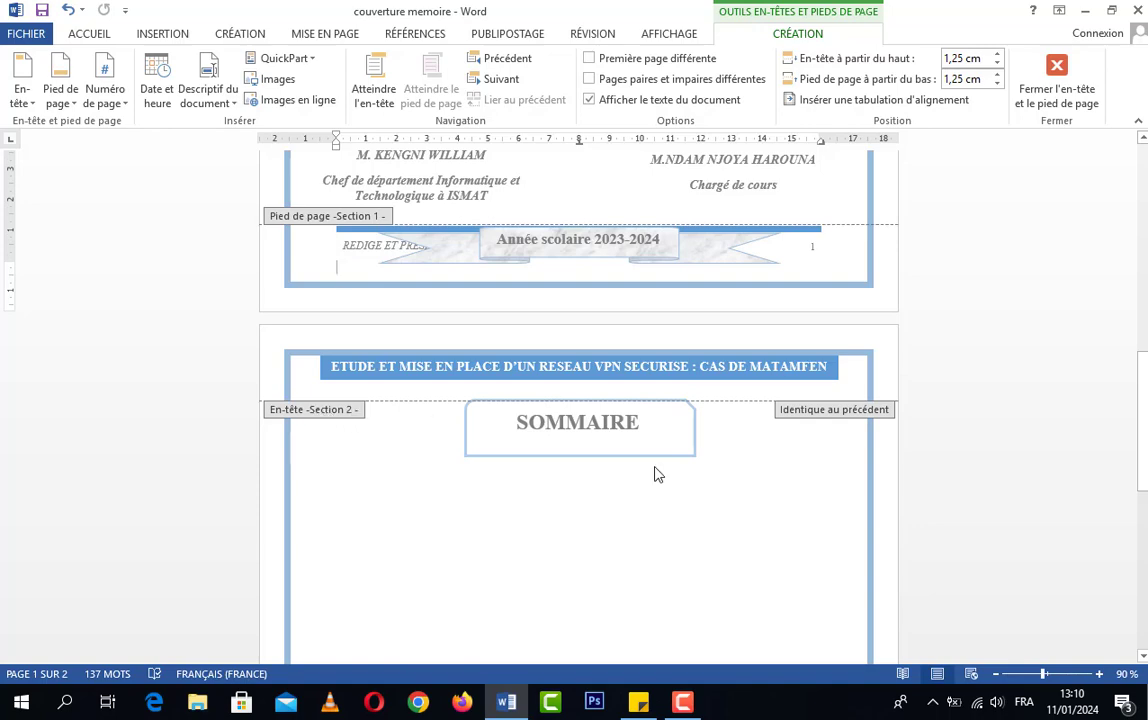
pyautogui.scroll(5, 687, 478)
pyautogui.scroll(9, 630, 492)
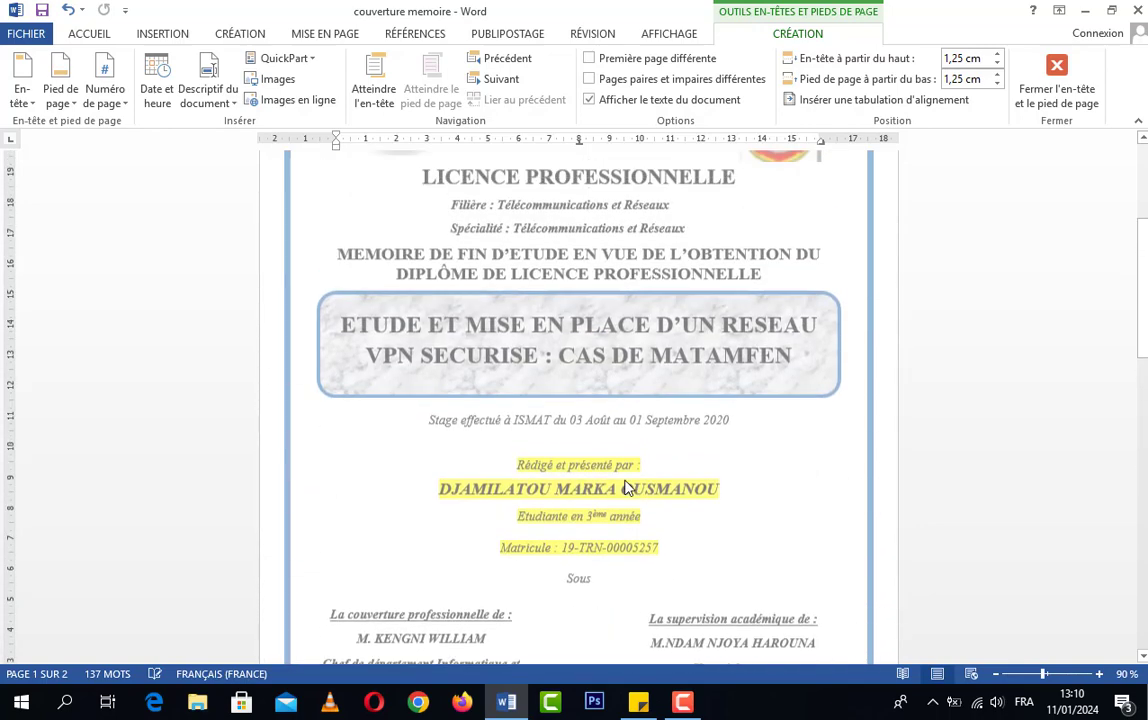
pyautogui.scroll(-12, 617, 500)
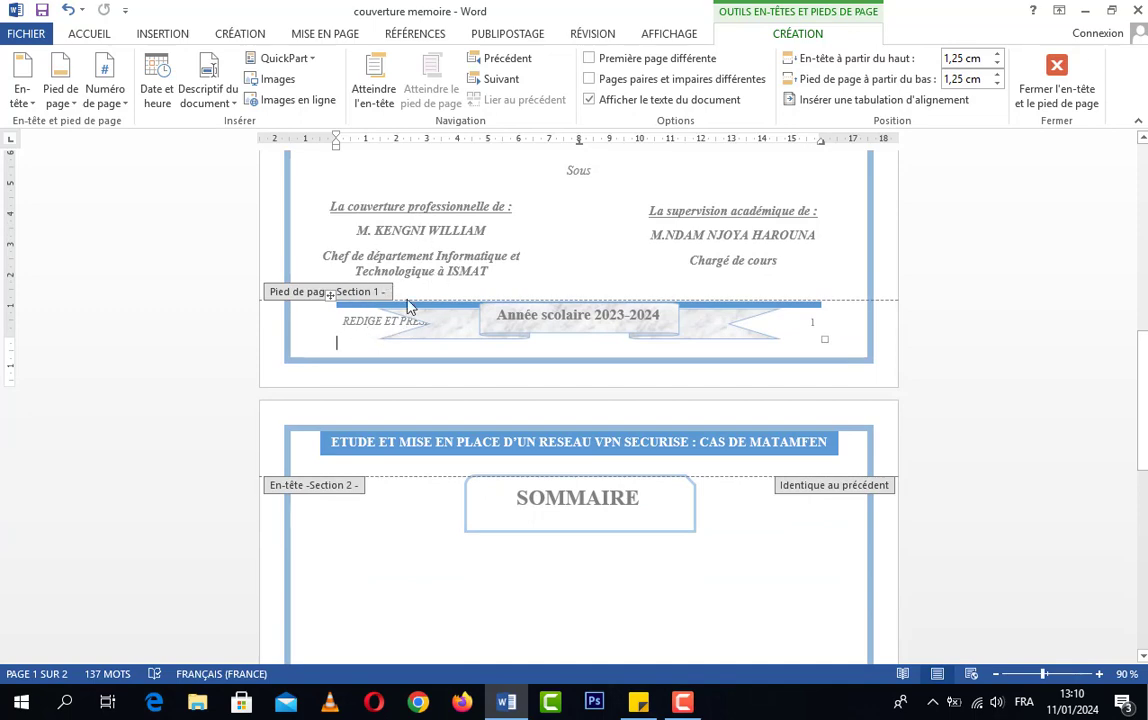
pyautogui.scroll(3, 461, 333)
pyautogui.scroll(4, 461, 405)
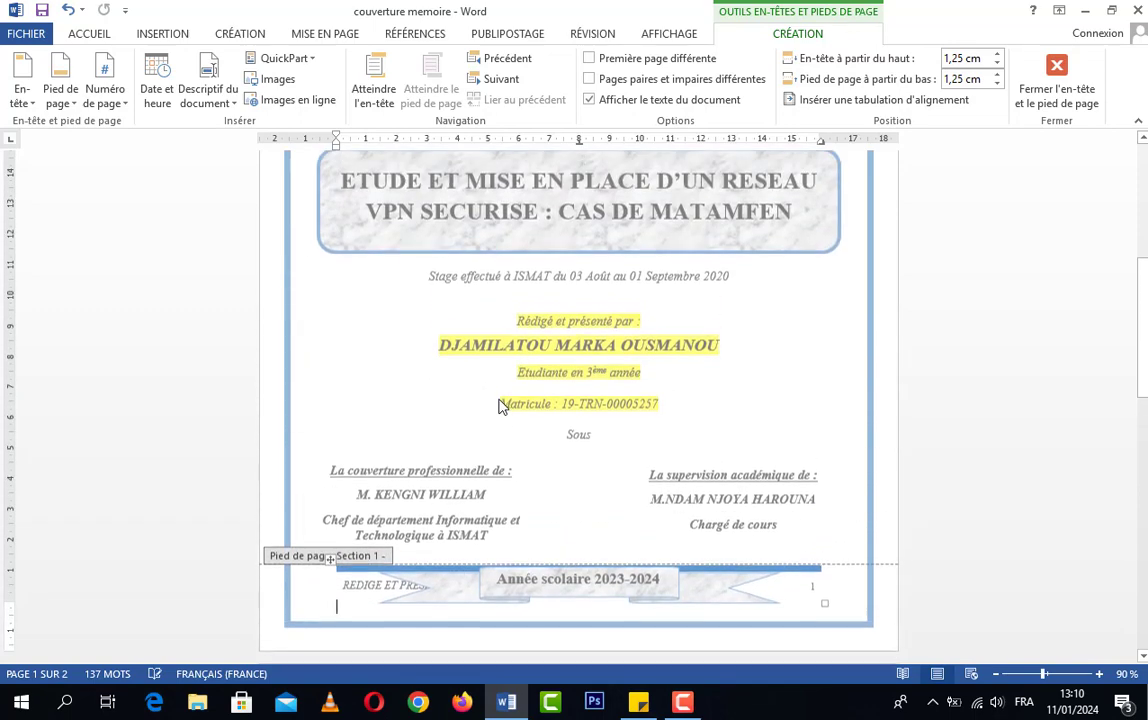
pyautogui.scroll(-7, 500, 402)
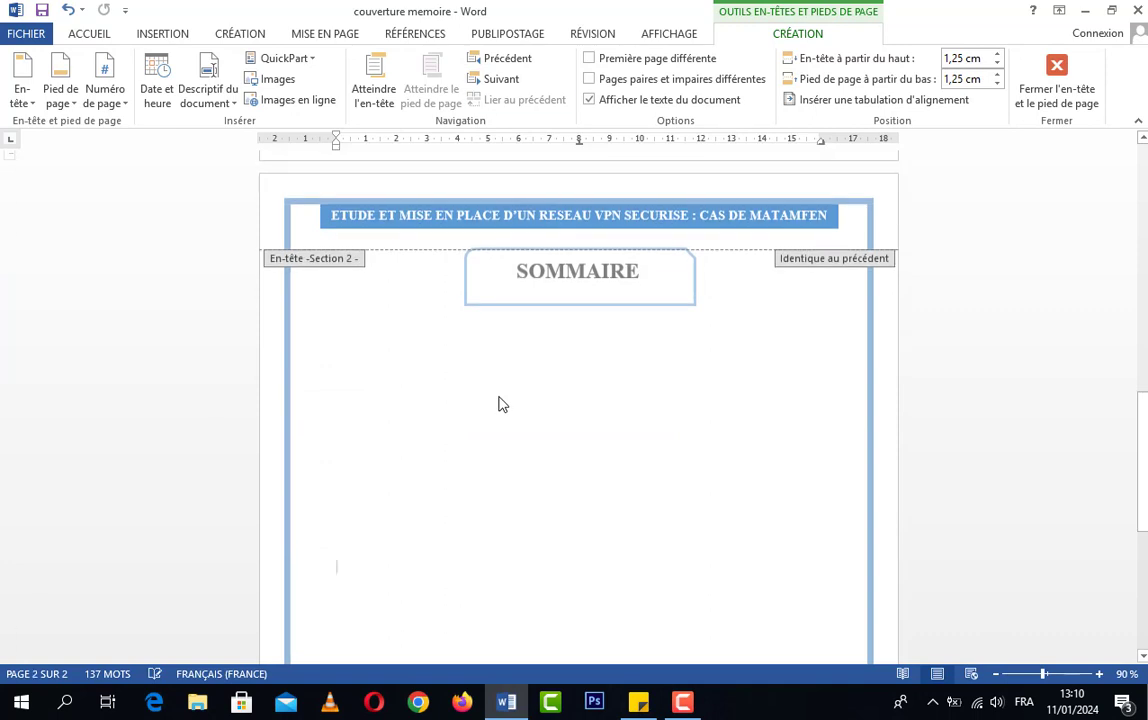
pyautogui.doubleClick(499, 400)
# Step: Add blank lines below the SOMMAIRE box until the text runs onto a third page
pyautogui.doubleClick(637, 456)
pyautogui.scroll(-4, 635, 480)
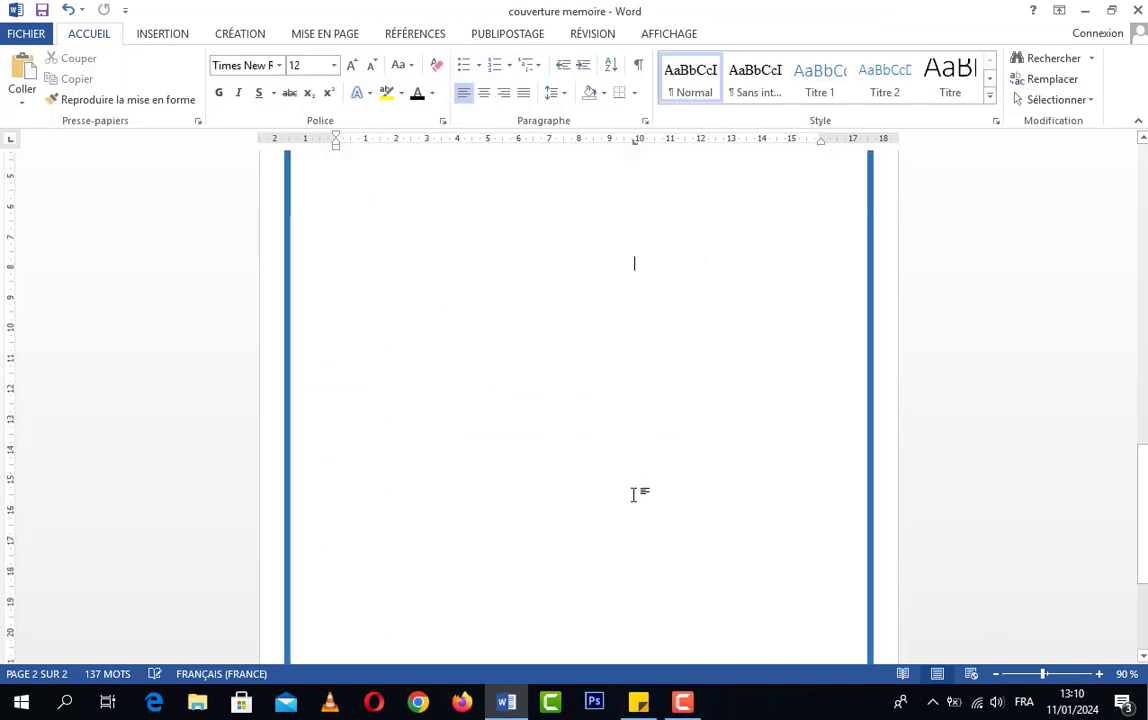
pyautogui.hotkey('ctrl', 'z')
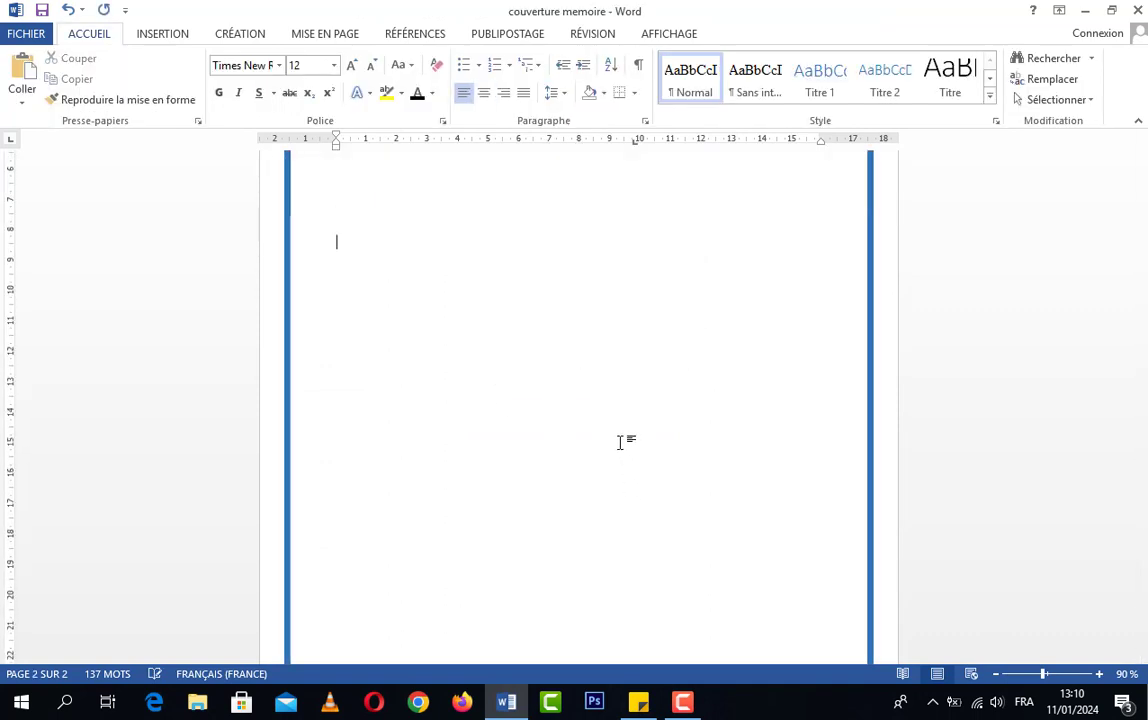
pyautogui.press('Return')
pyautogui.press('Return')
pyautogui.press('Return')
pyautogui.press('Return')
pyautogui.press('Return')
pyautogui.press('Return')
pyautogui.press('Return')
pyautogui.press('Return')
pyautogui.press('Return')
pyautogui.press('Return')
pyautogui.press('Return')
pyautogui.press('Return')
pyautogui.press('Return')
pyautogui.press('Return')
pyautogui.press('Return')
pyautogui.press('Return')
pyautogui.press('Return')
pyautogui.press('Return')
pyautogui.press('Return')
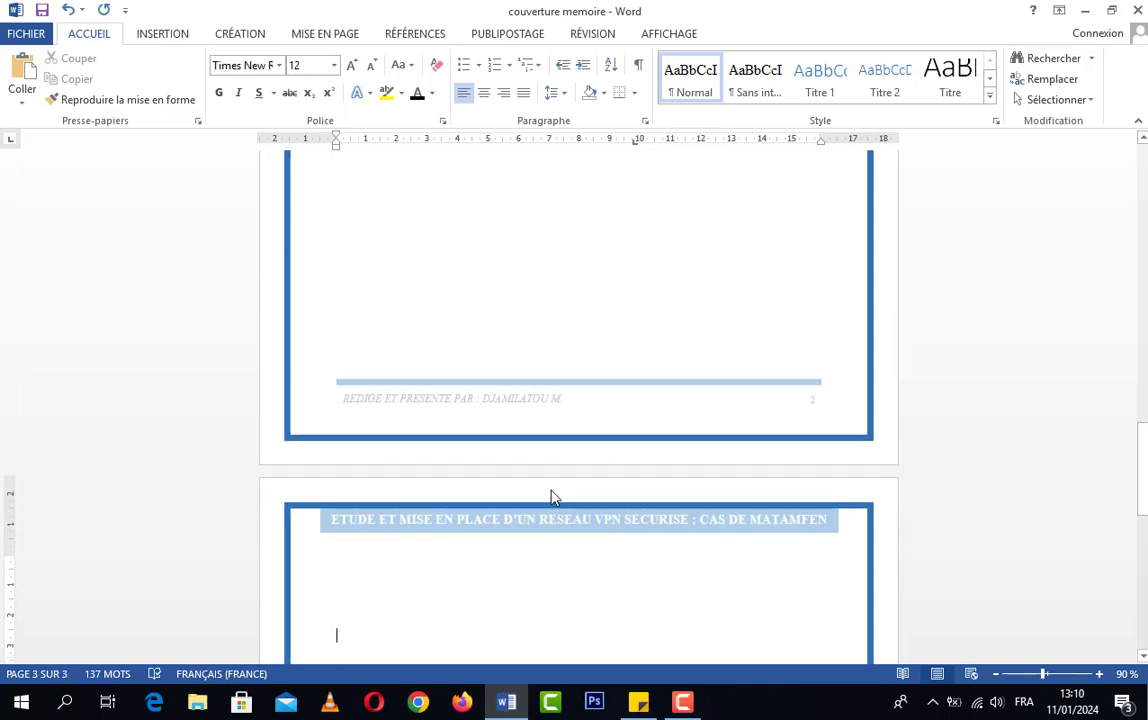
# Step: Inspect the third page's header in header and footer editing, return to the body text and compare it with the first two pages
pyautogui.doubleClick(489, 519)
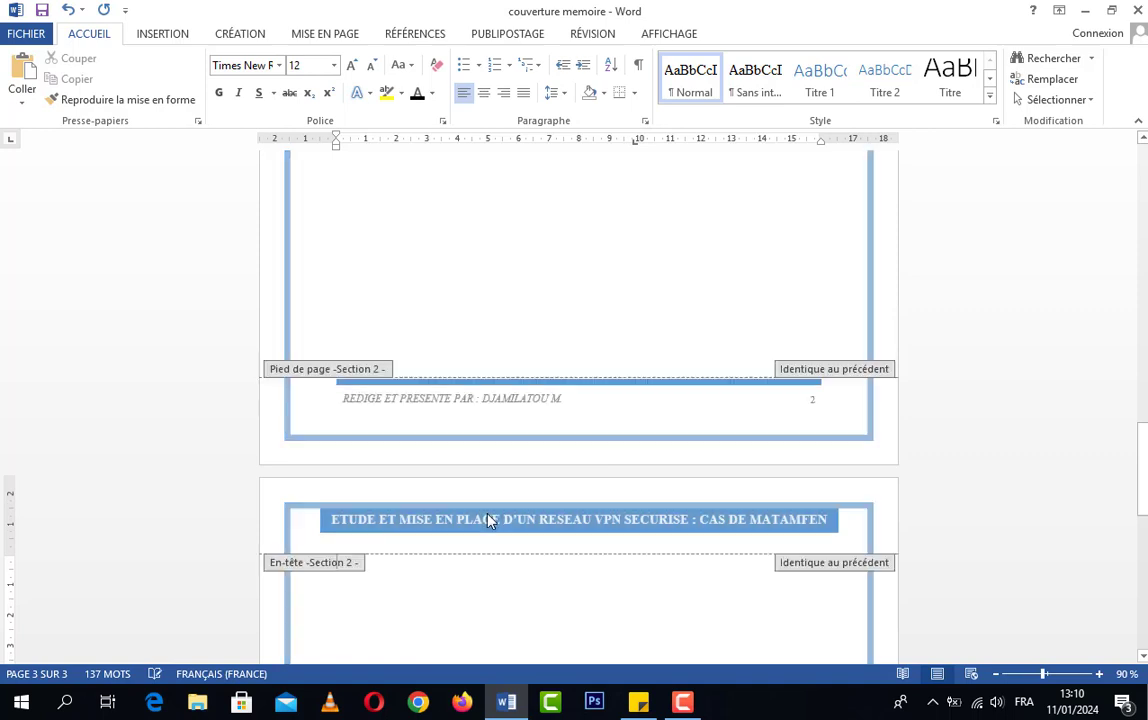
pyautogui.click(385, 537)
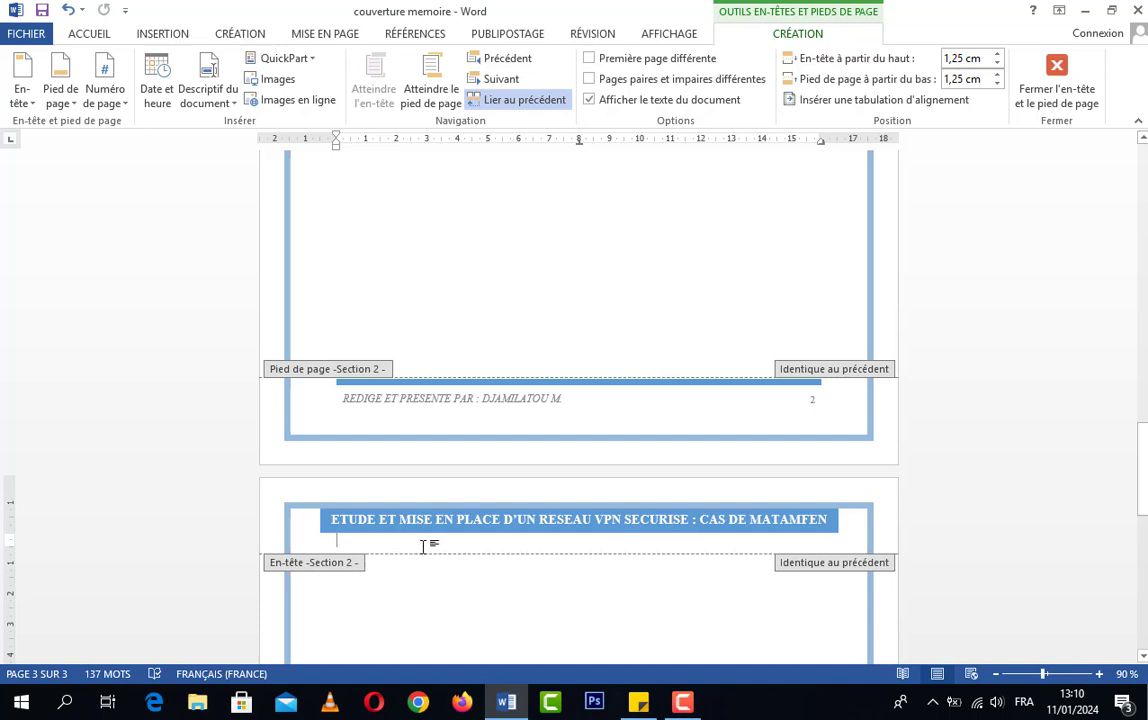
pyautogui.doubleClick(461, 582)
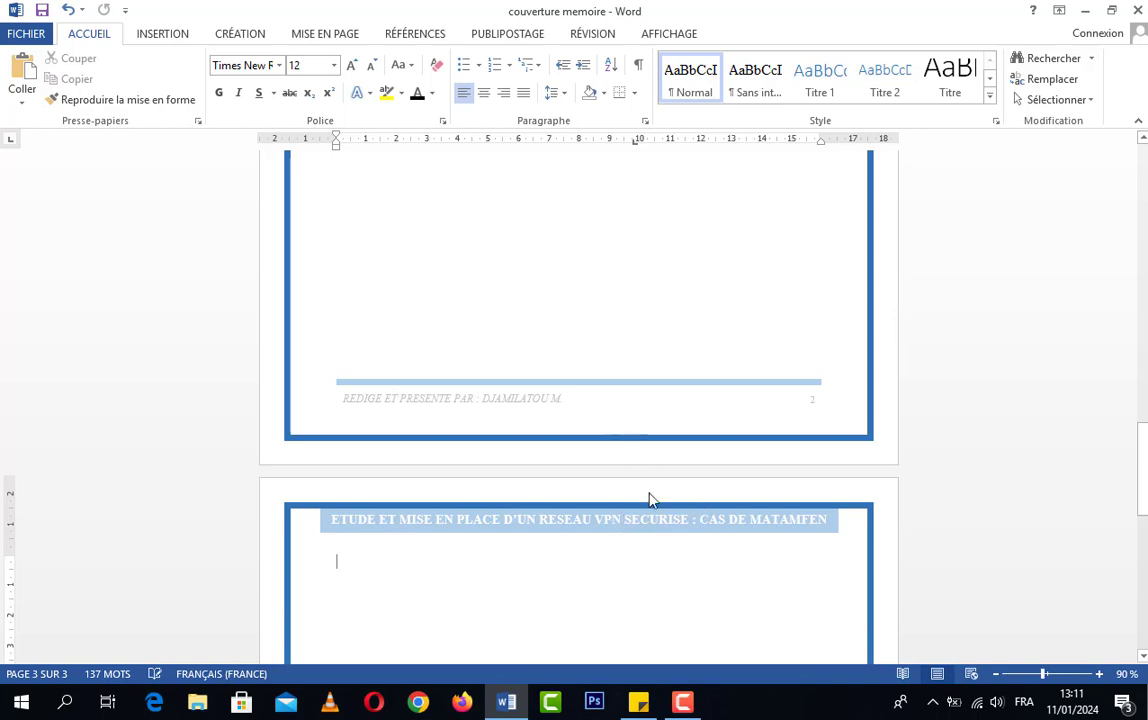
pyautogui.scroll(-2, 656, 518)
pyautogui.scroll(5, 661, 515)
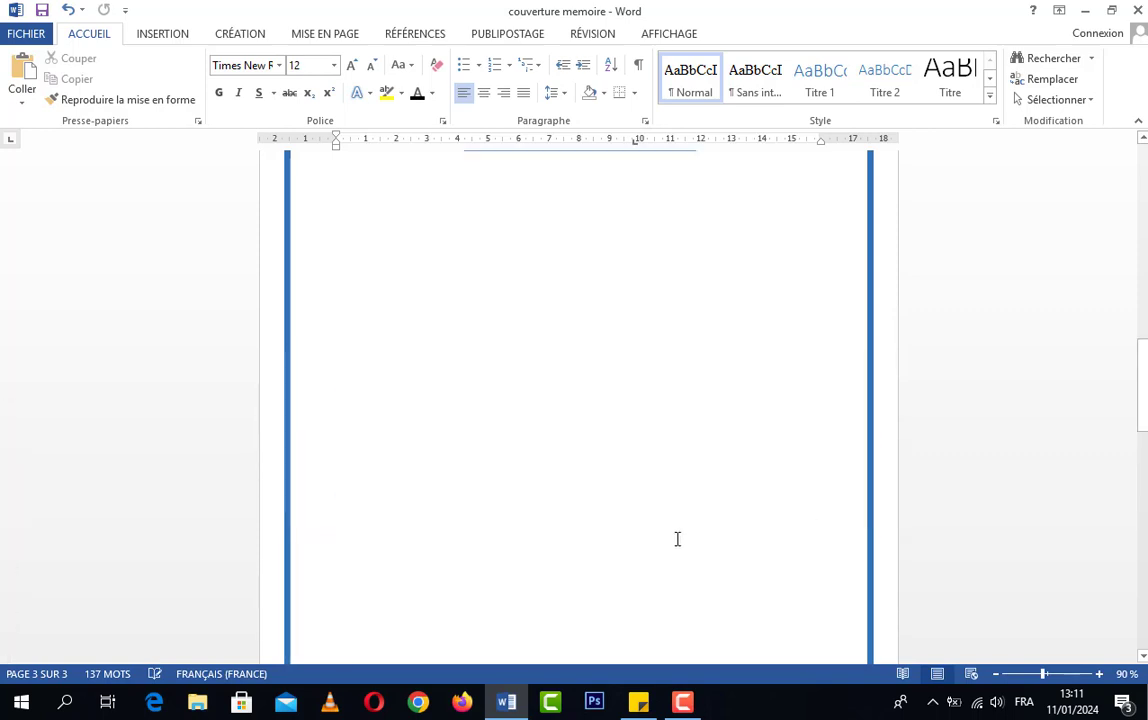
pyautogui.scroll(5, 677, 539)
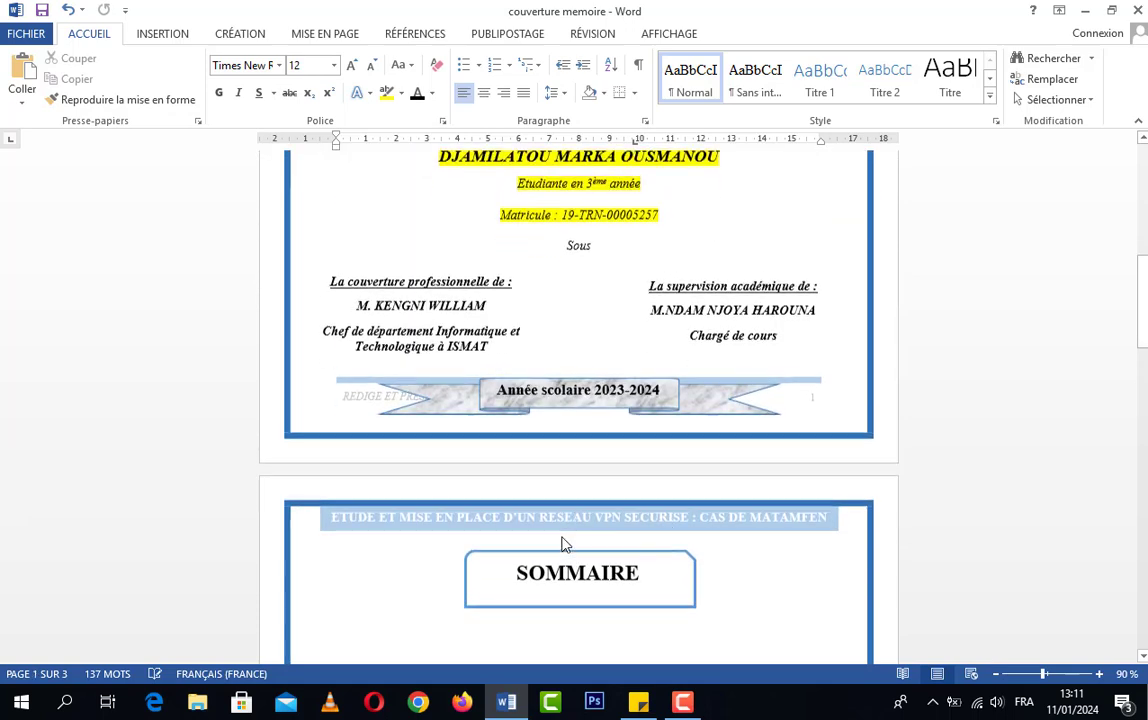
pyautogui.scroll(-1, 562, 544)
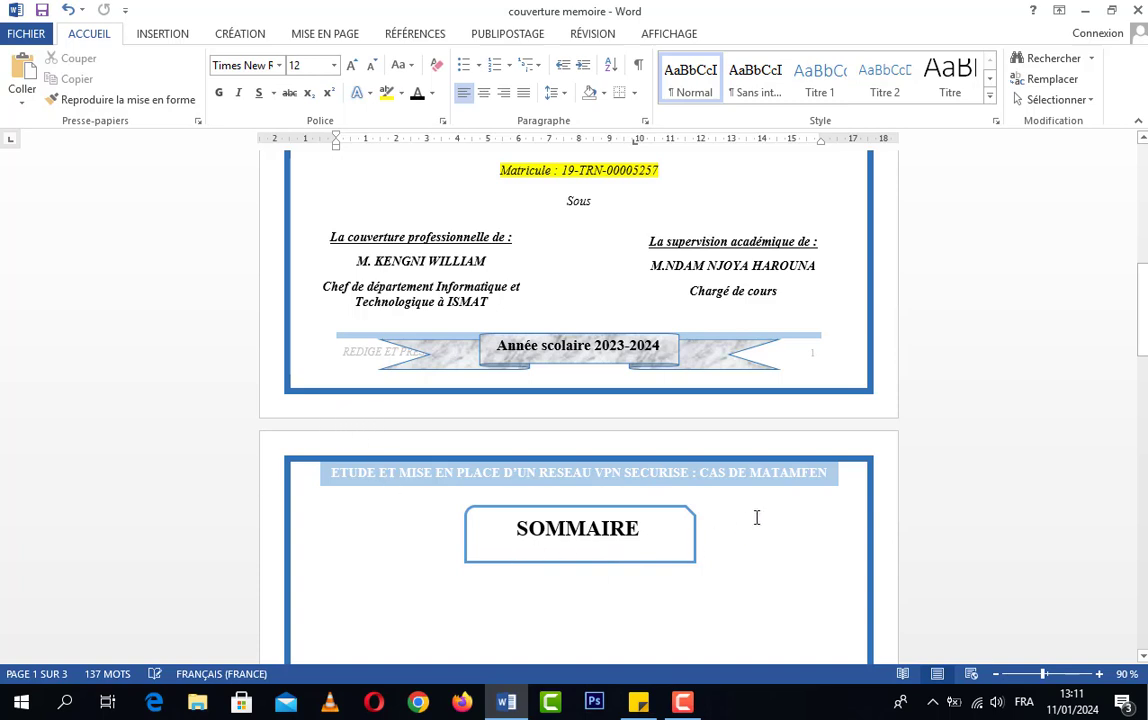
pyautogui.scroll(-4, 757, 517)
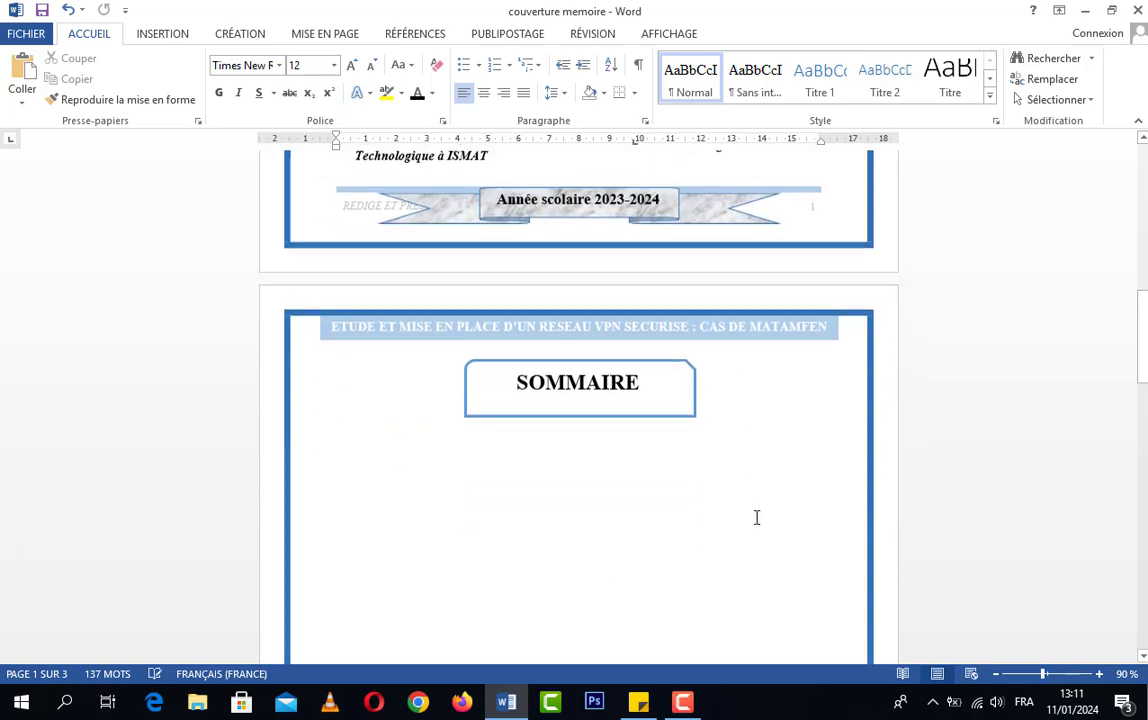
# Step: Copy the SOMMAIRE title box to the third page and centre it just below the header
pyautogui.click(619, 374)
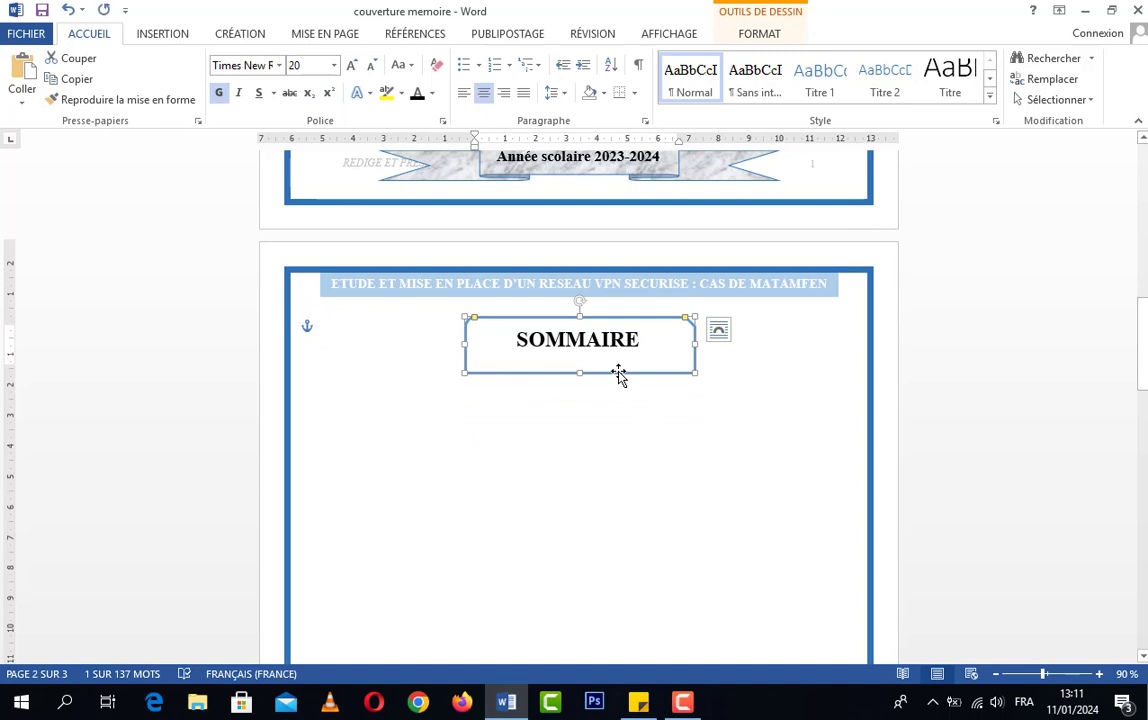
pyautogui.scroll(-15, 620, 392)
pyautogui.click(543, 544)
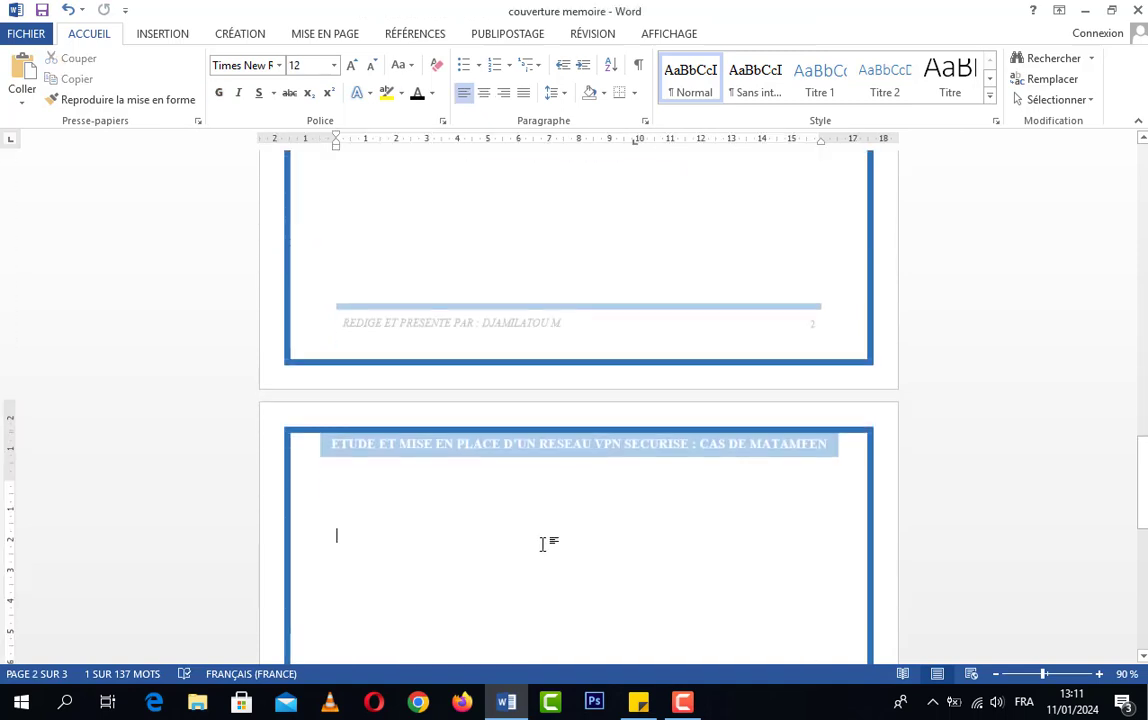
pyautogui.hotkey('ctrl', 'v')
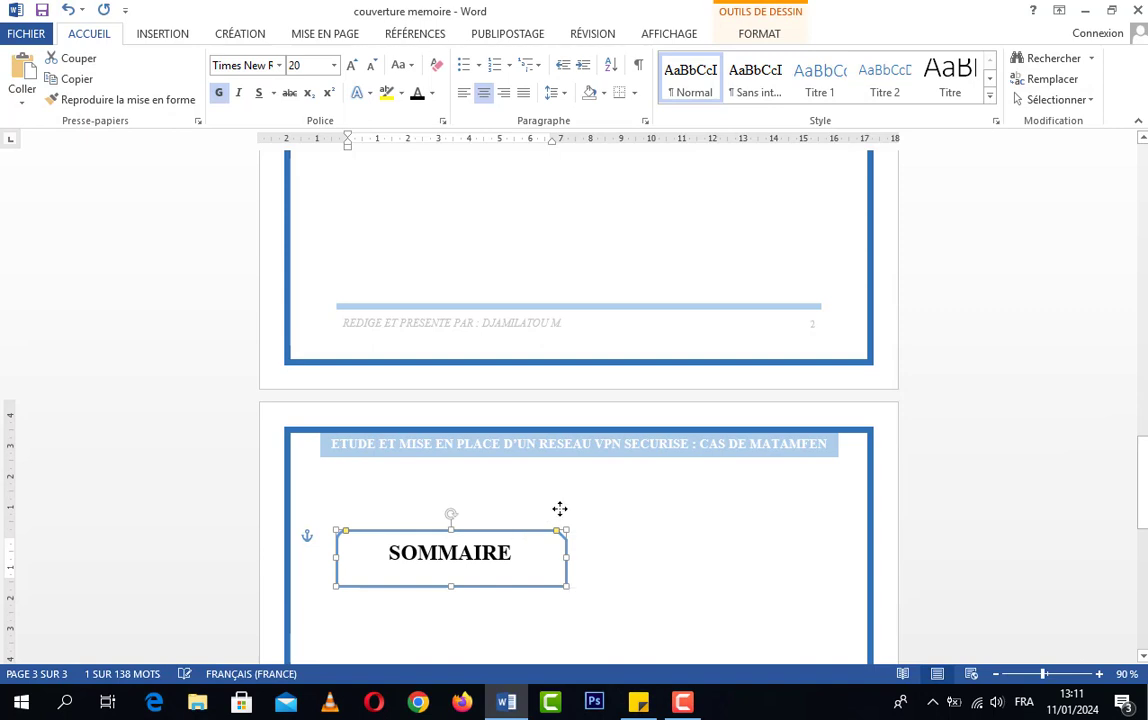
pyautogui.moveTo(560, 509); pyautogui.dragTo(516, 508)
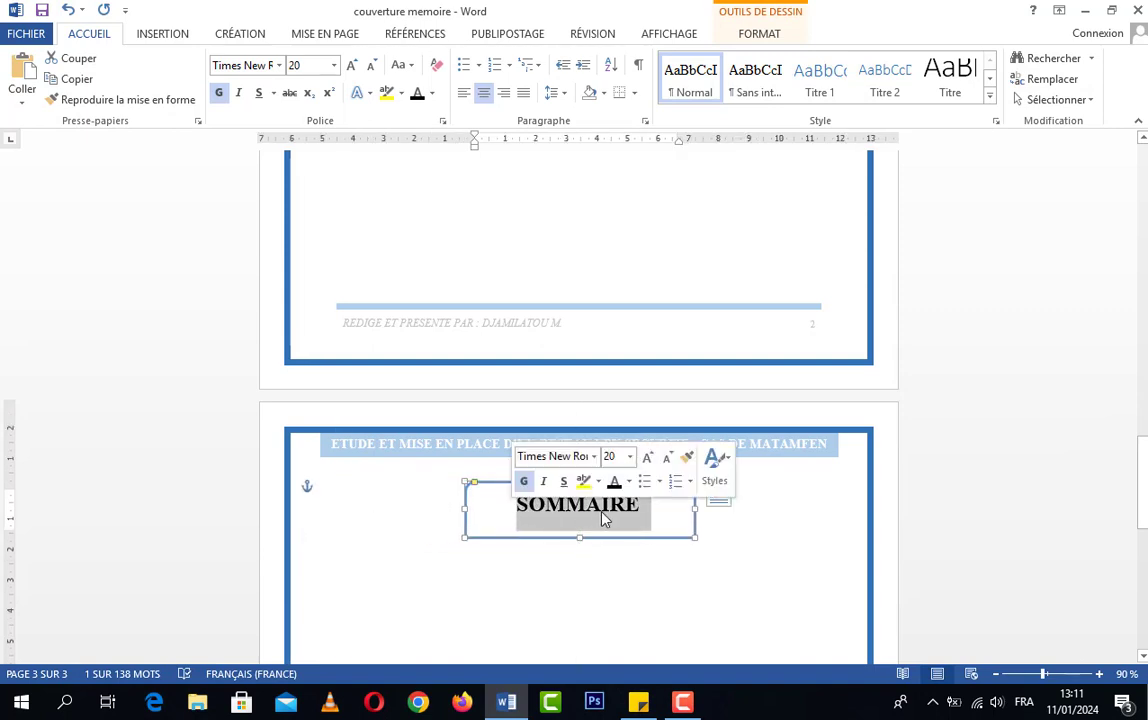
# Step: Replace the text in the third page's title box with DEDICACE
pyautogui.press('BackSpace')
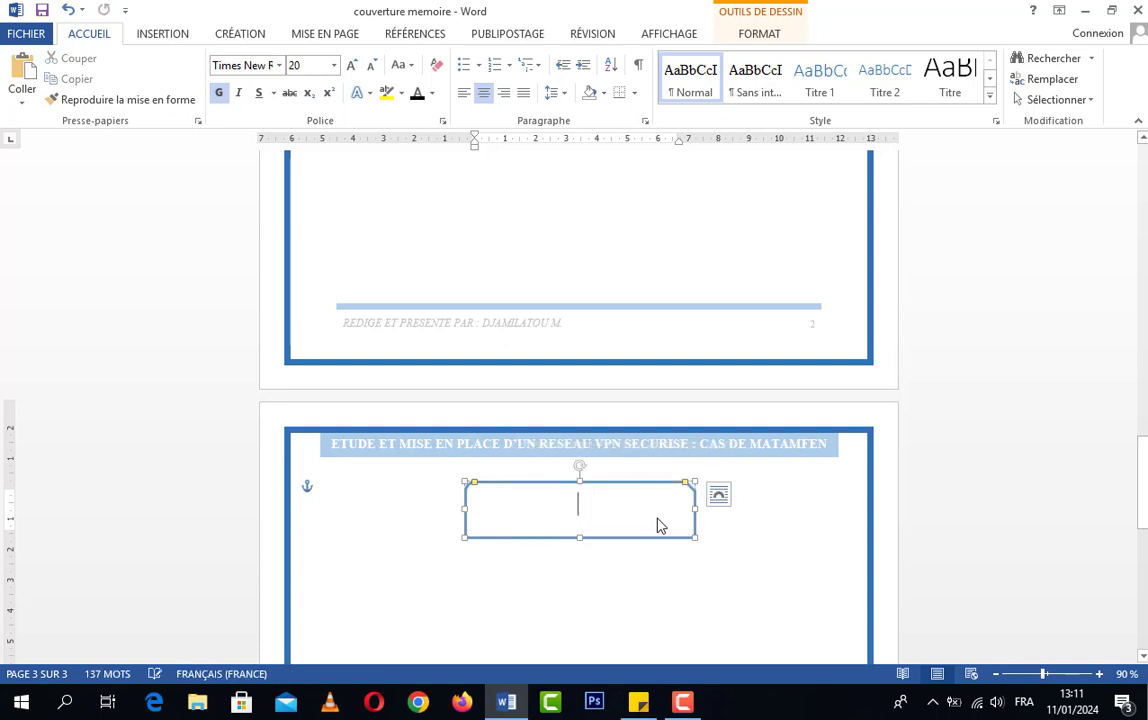
pyautogui.write('DEDIC')
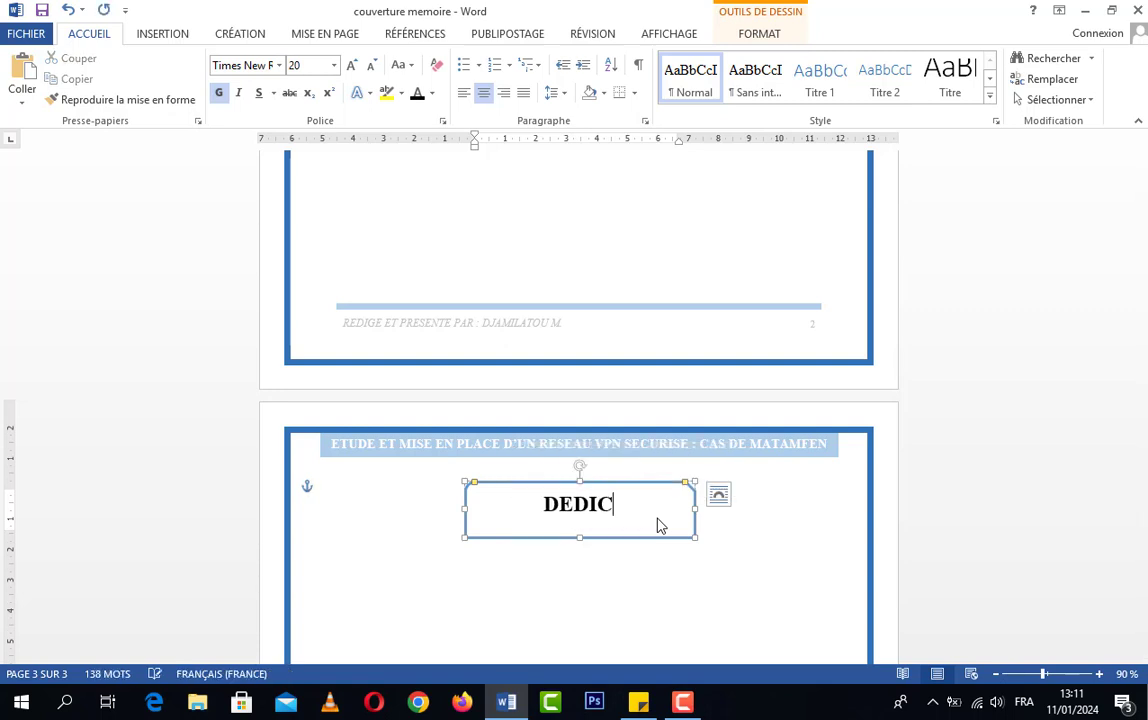
pyautogui.write('ACE')
pyautogui.click(654, 585)
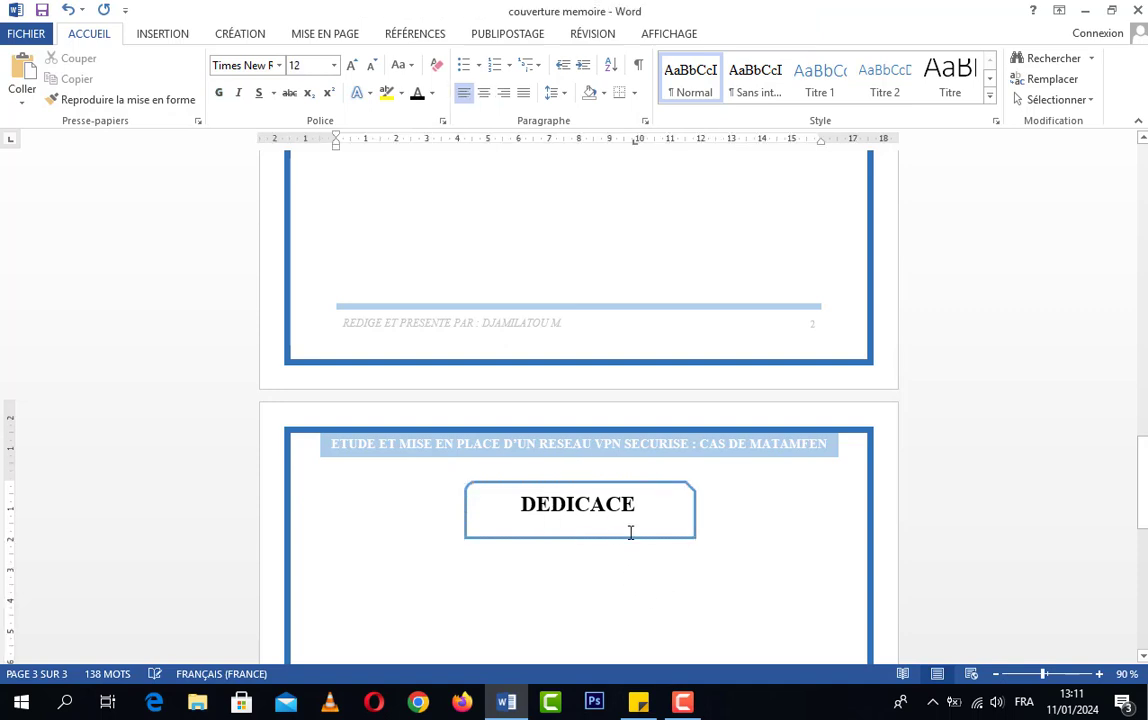
# Step: Reduce the height of the DEDICACE title box slightly from its lower edge
pyautogui.click(577, 537)
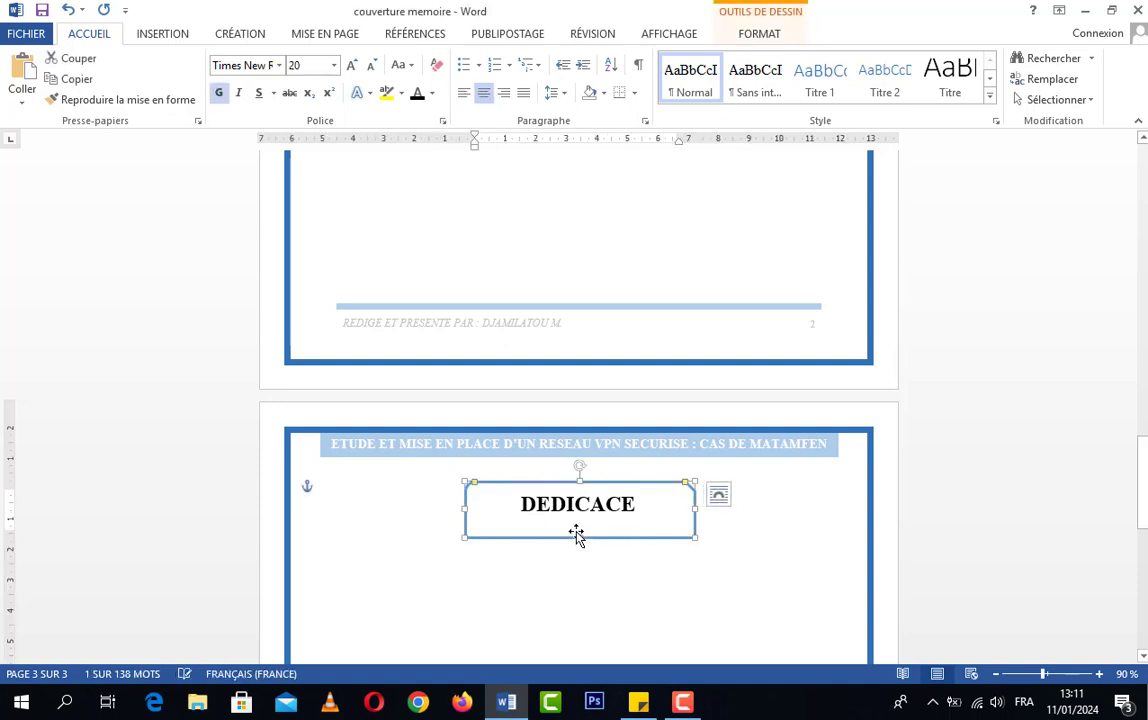
pyautogui.moveTo(582, 535); pyautogui.dragTo(583, 529)
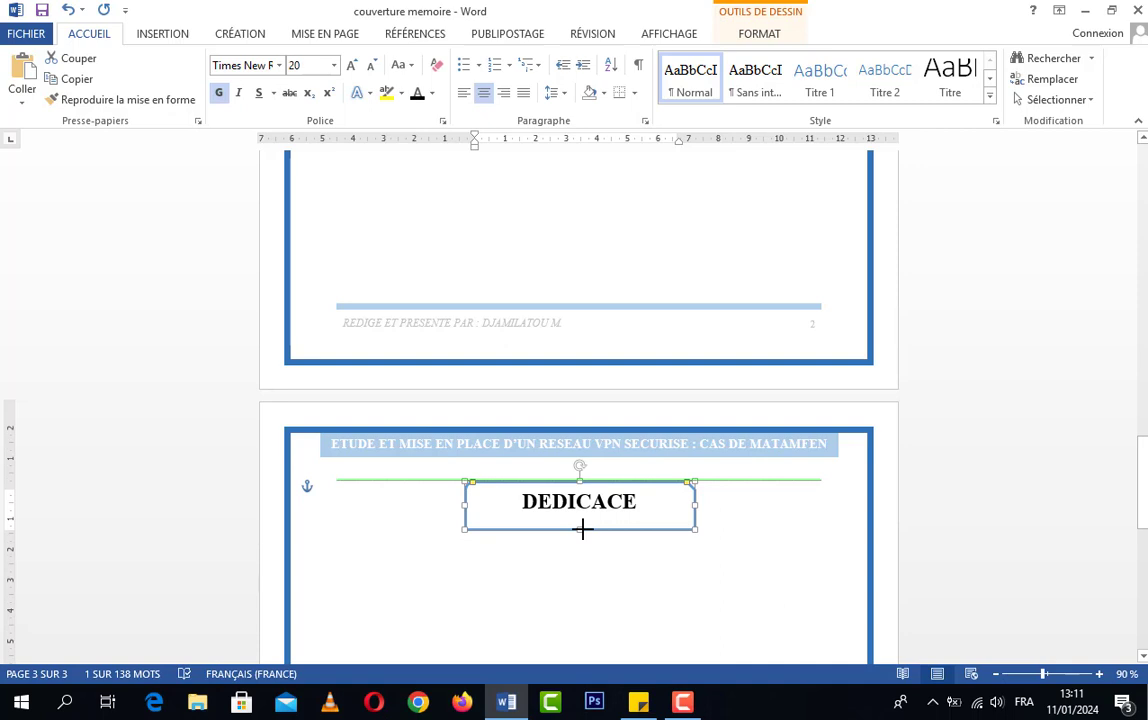
pyautogui.click(594, 569)
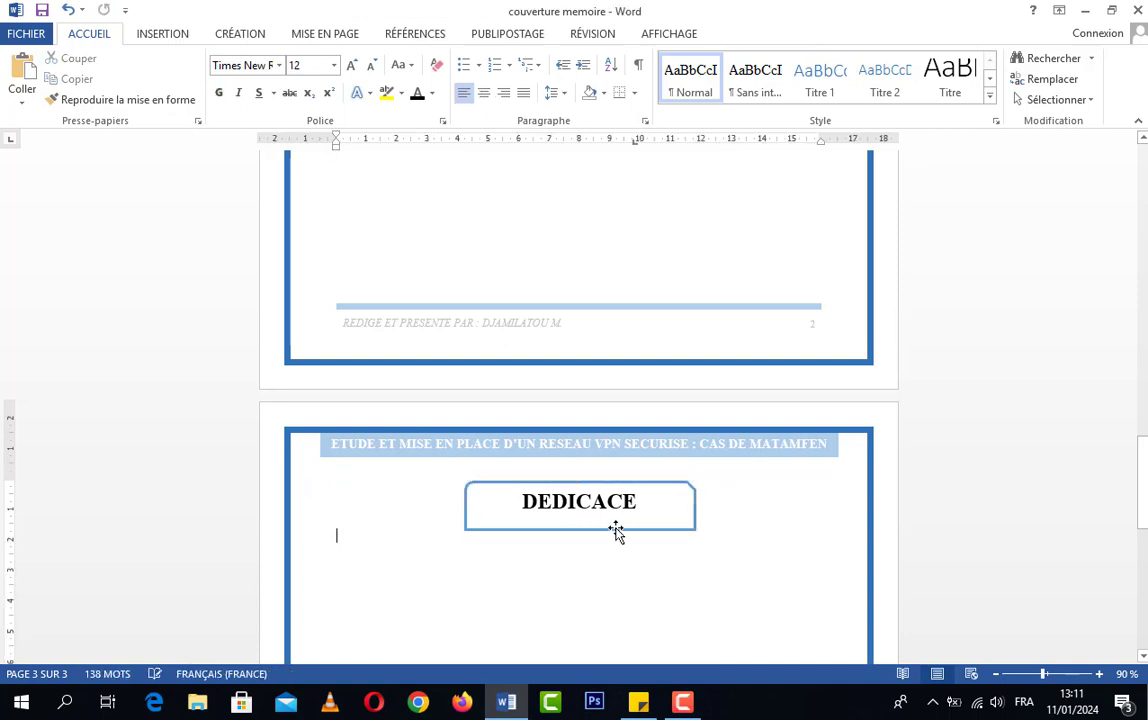
pyautogui.click(615, 529)
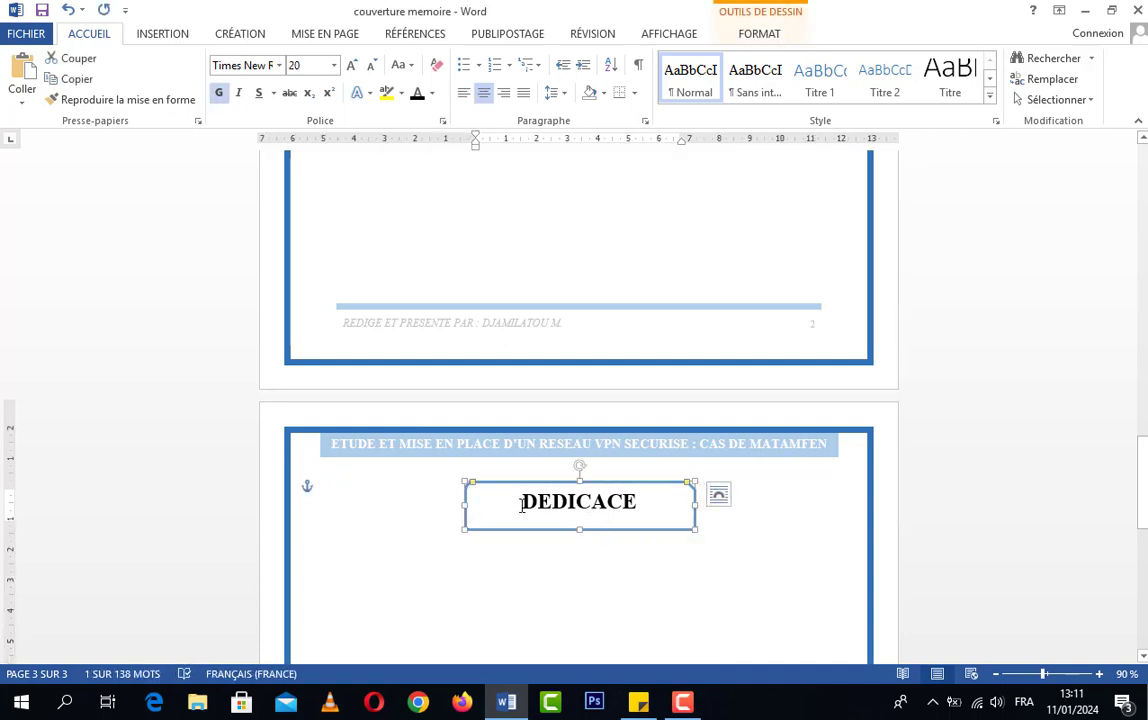
# Step: Review the header and footer on the SOMMAIRE page and on the cover page up to its top
pyautogui.scroll(15, 521, 505)
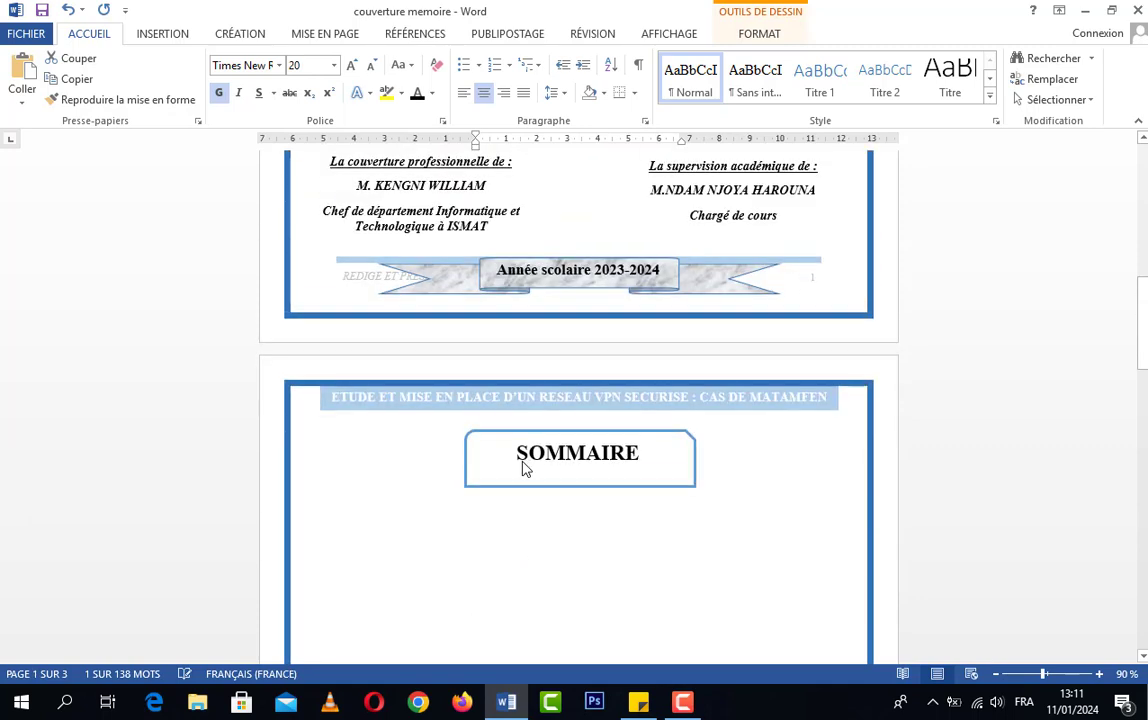
pyautogui.scroll(2, 525, 468)
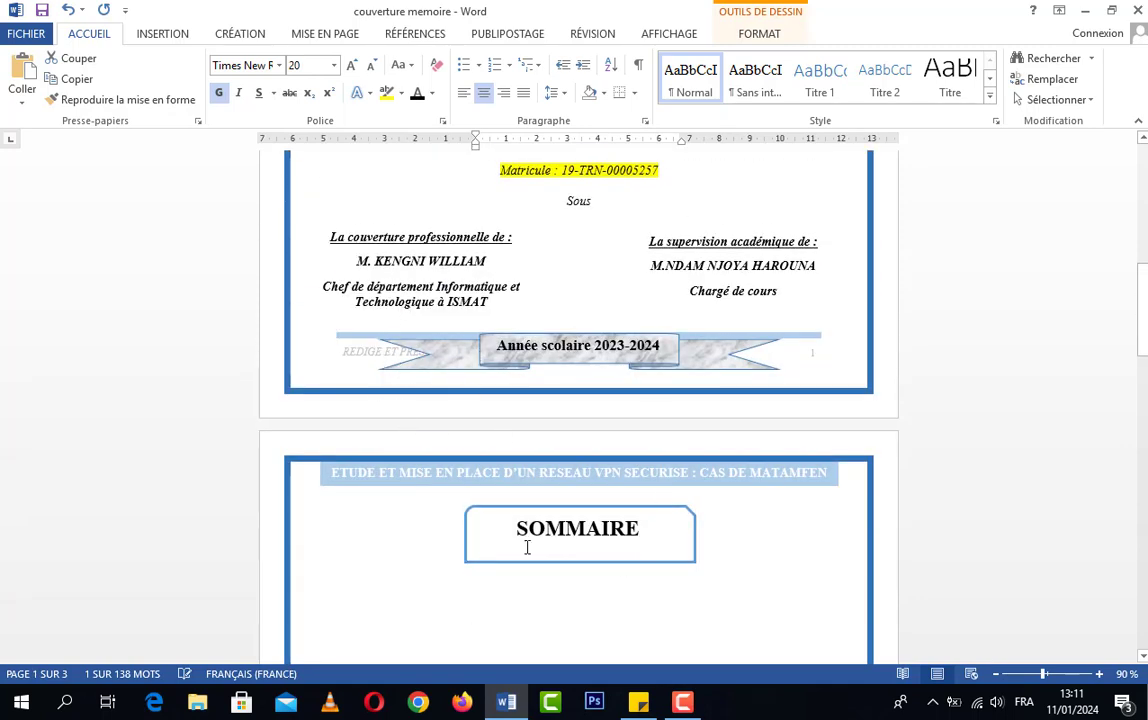
pyautogui.click(768, 557)
pyautogui.scroll(4, 697, 559)
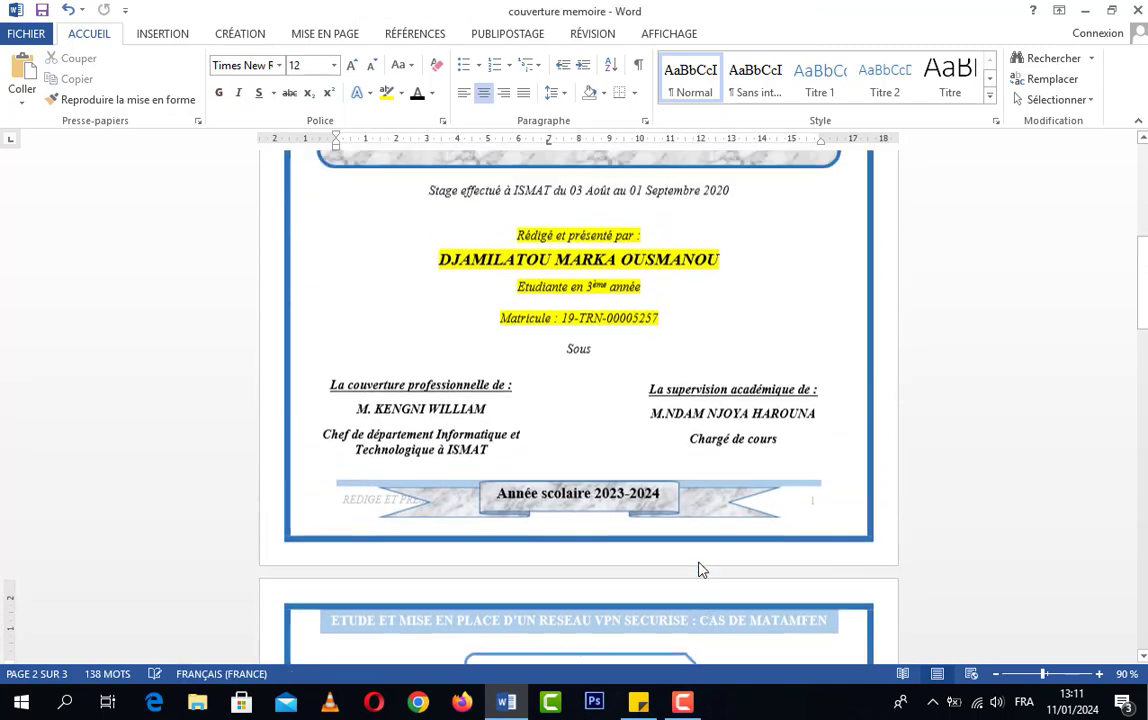
pyautogui.scroll(8, 700, 568)
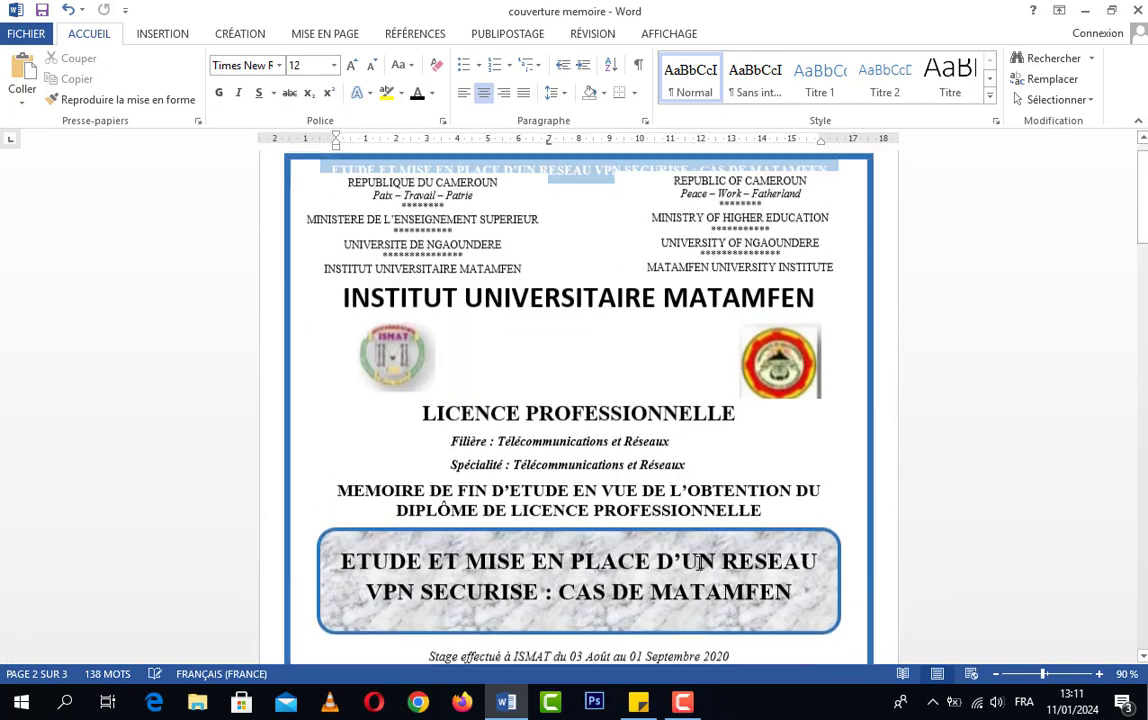
# Step: Try to delete the blue title banner from the cover page header, check the SOMMAIRE page header, and undo the deletion
pyautogui.doubleClick(848, 205)
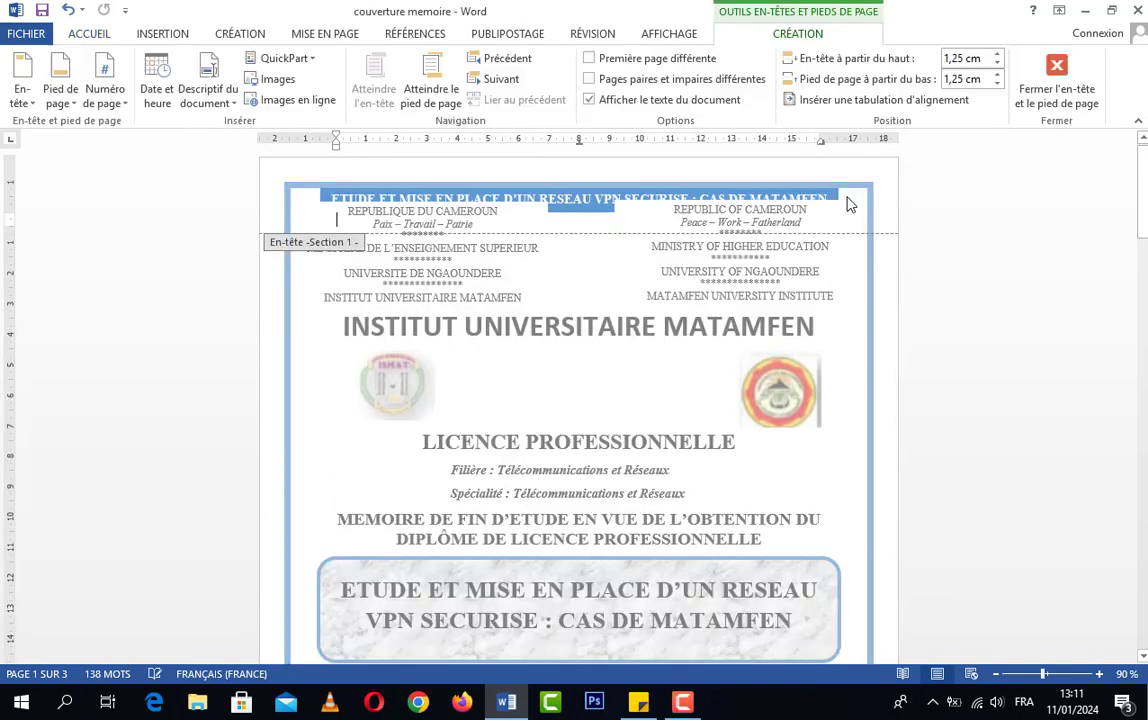
pyautogui.click(588, 209)
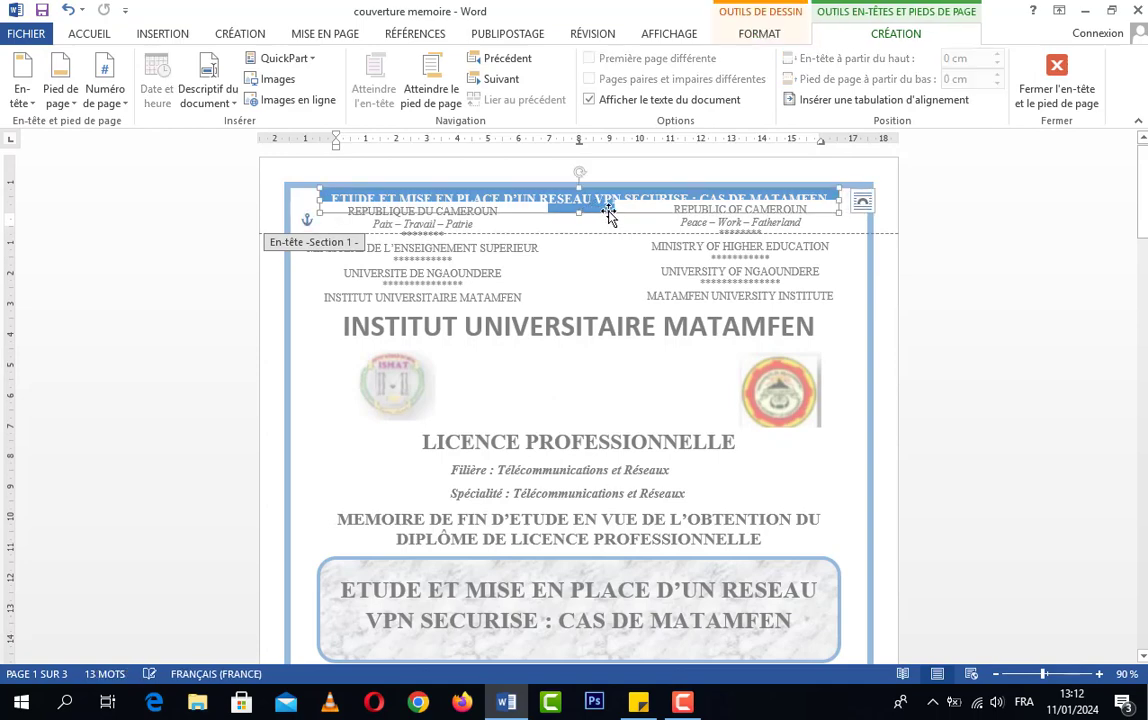
pyautogui.press('Delete')
pyautogui.scroll(-6, 745, 312)
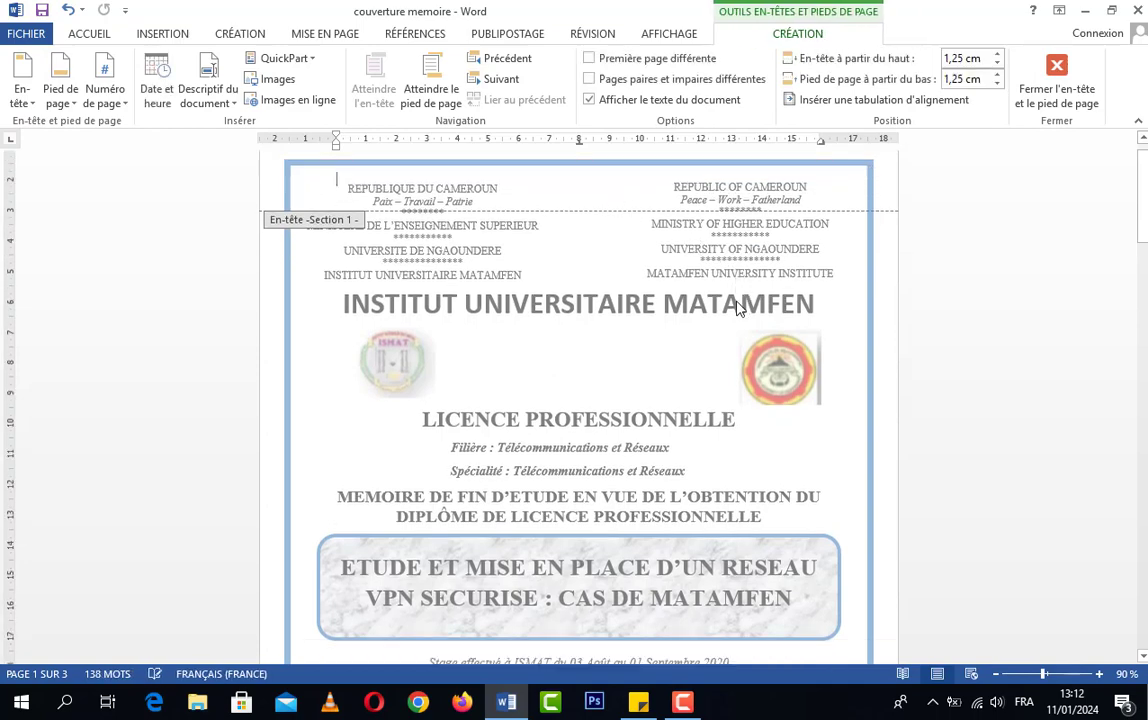
pyautogui.scroll(-6, 745, 320)
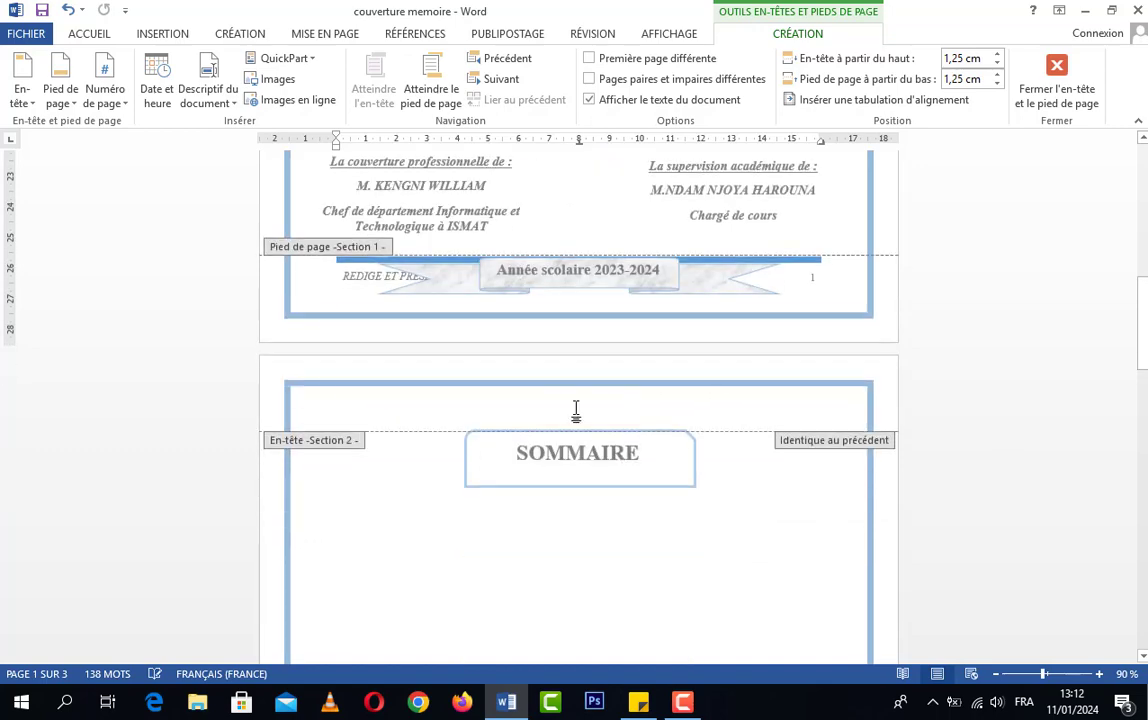
pyautogui.scroll(12, 641, 462)
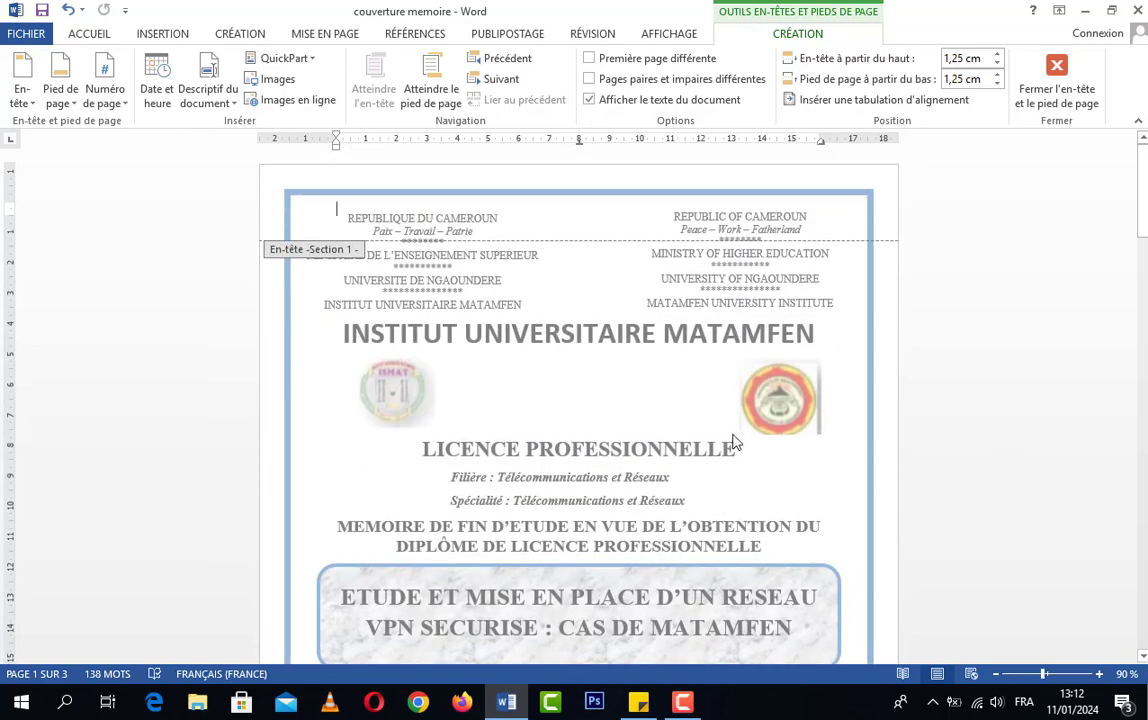
pyautogui.click(67, 10)
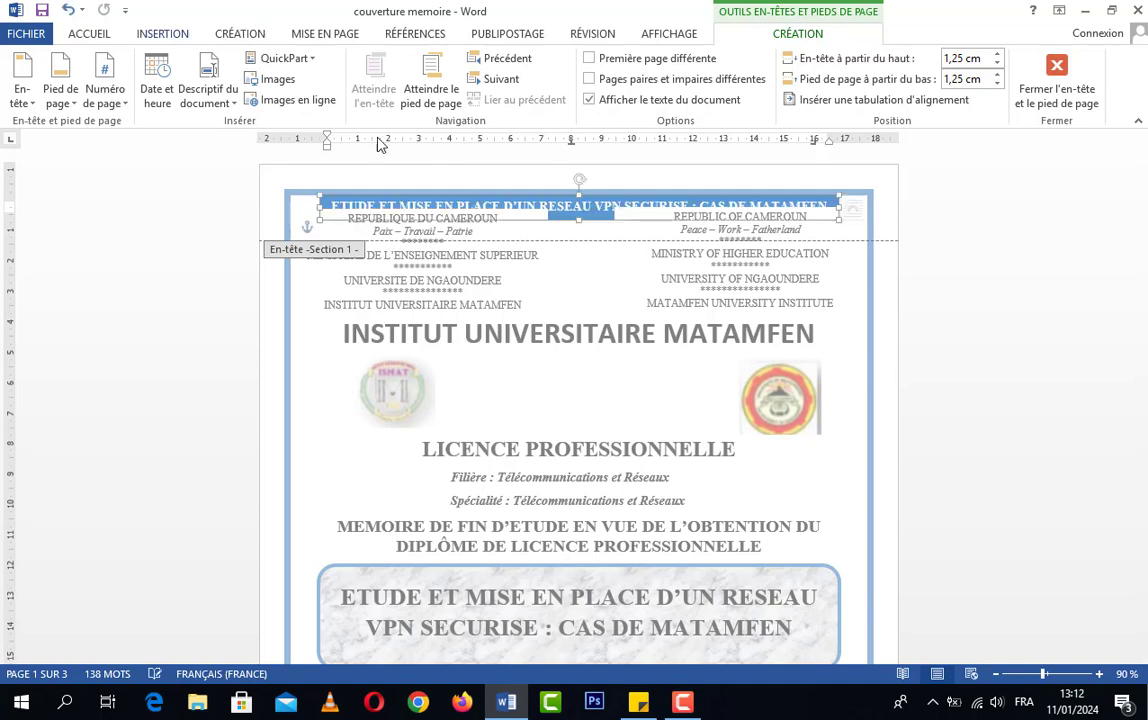
# Step: Compare the header and footer on the cover page with the header on the SOMMAIRE page, including its link to the previous section
pyautogui.scroll(-12, 787, 430)
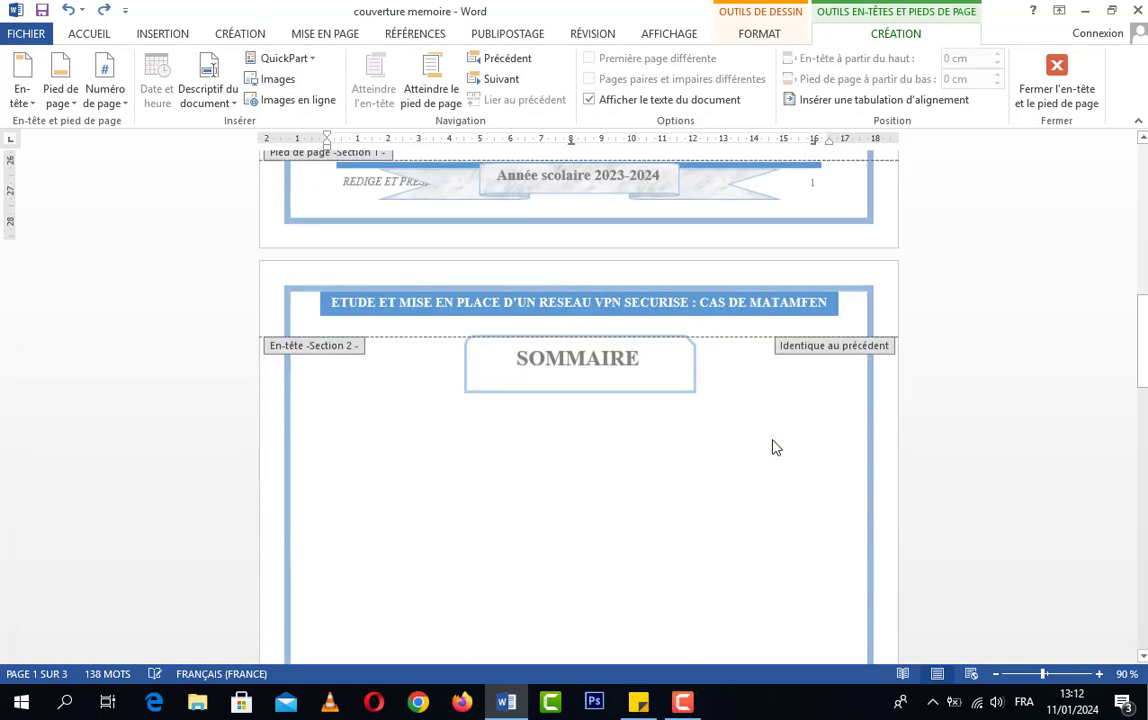
pyautogui.click(770, 393)
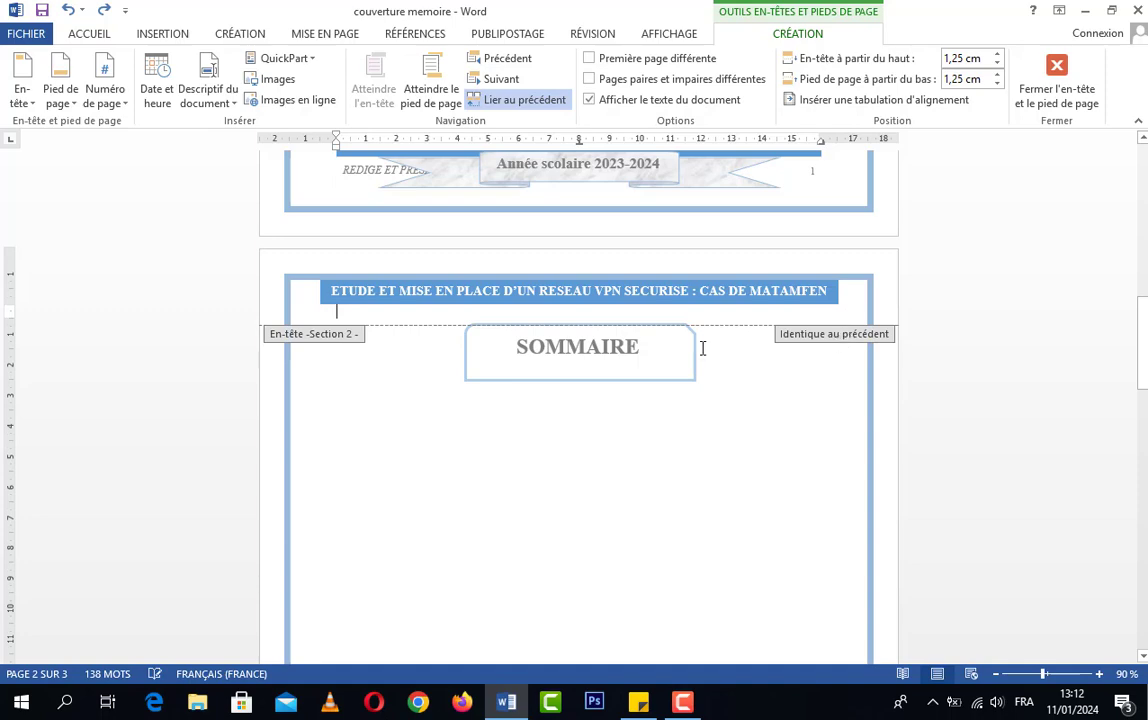
pyautogui.scroll(4, 700, 346)
pyautogui.scroll(6, 717, 400)
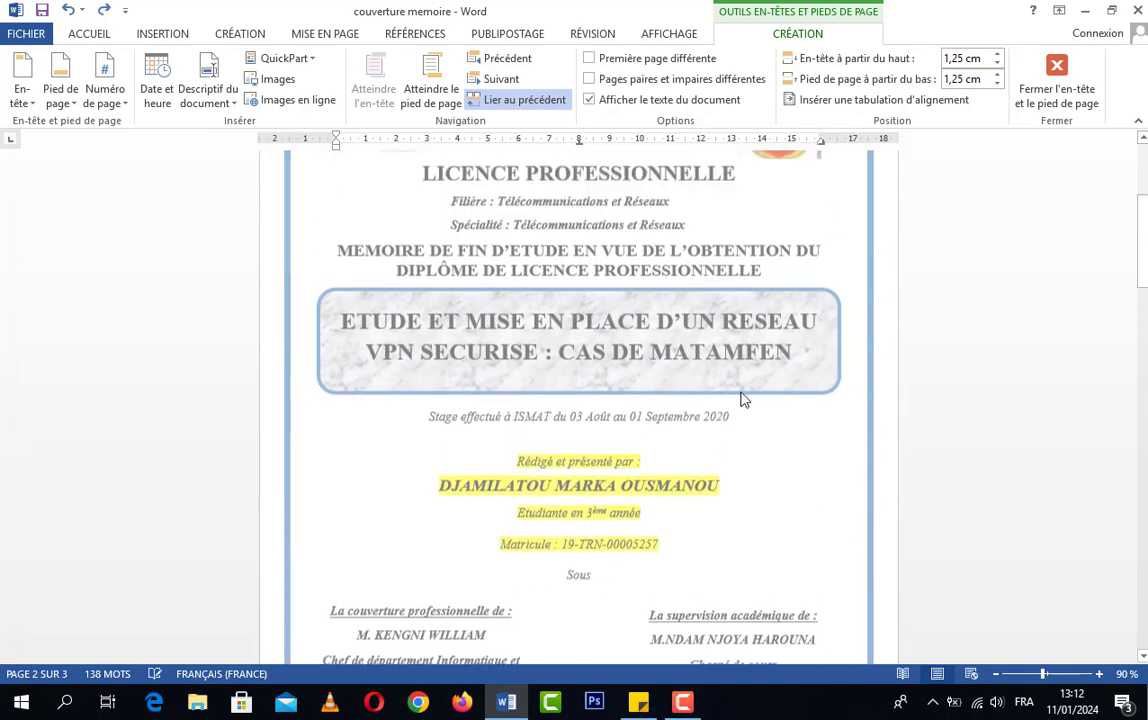
pyautogui.scroll(1, 752, 438)
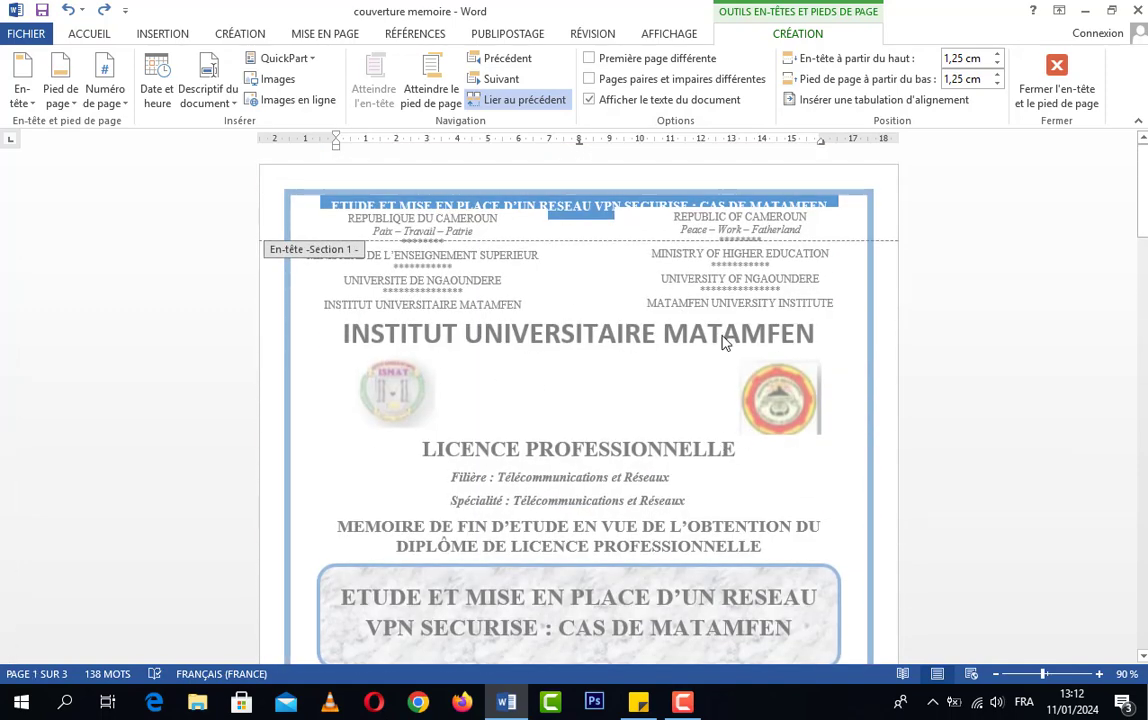
pyautogui.scroll(-10, 752, 400)
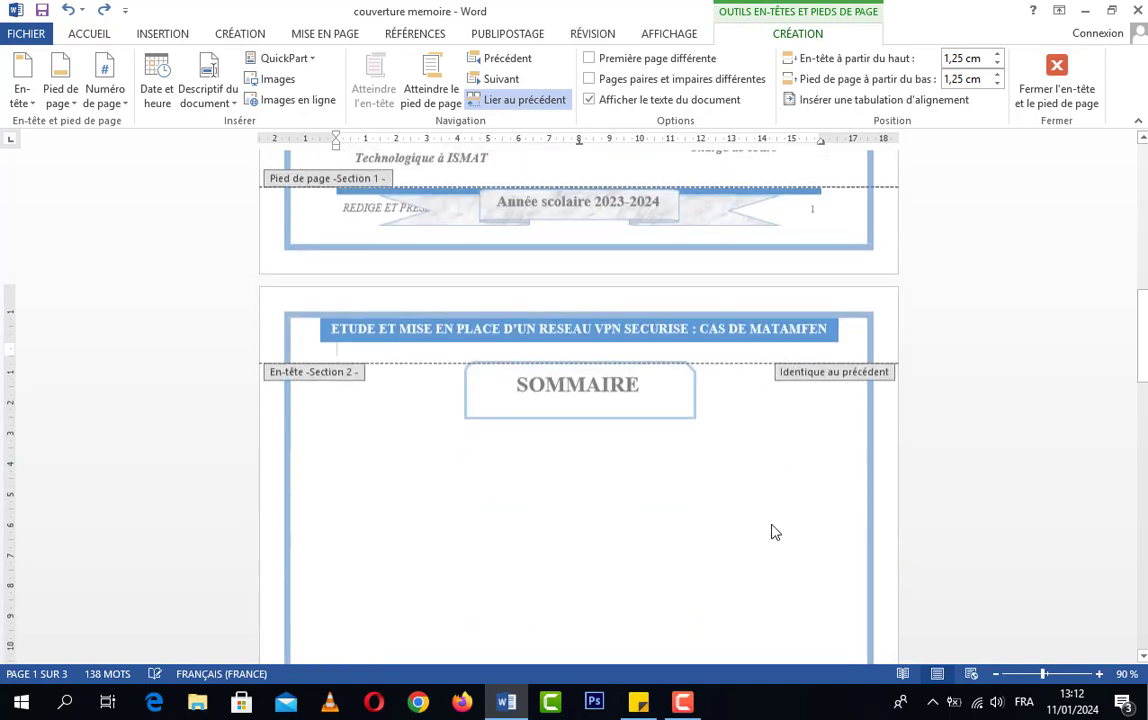
pyautogui.scroll(3, 738, 458)
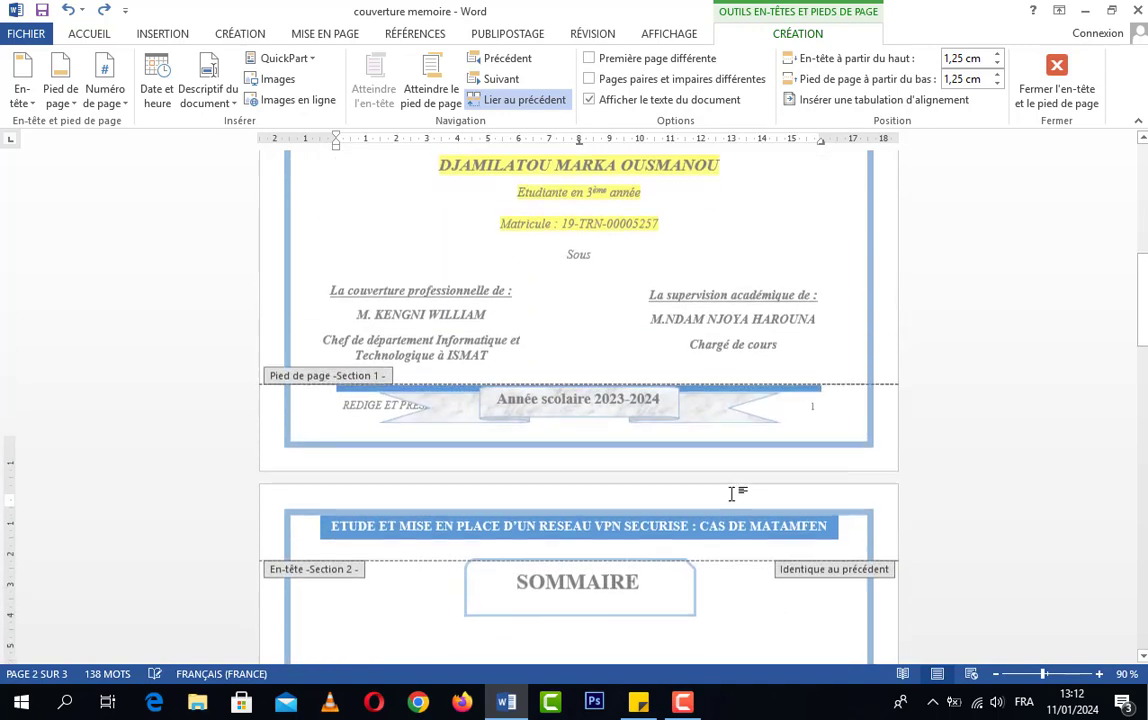
pyautogui.scroll(10, 736, 497)
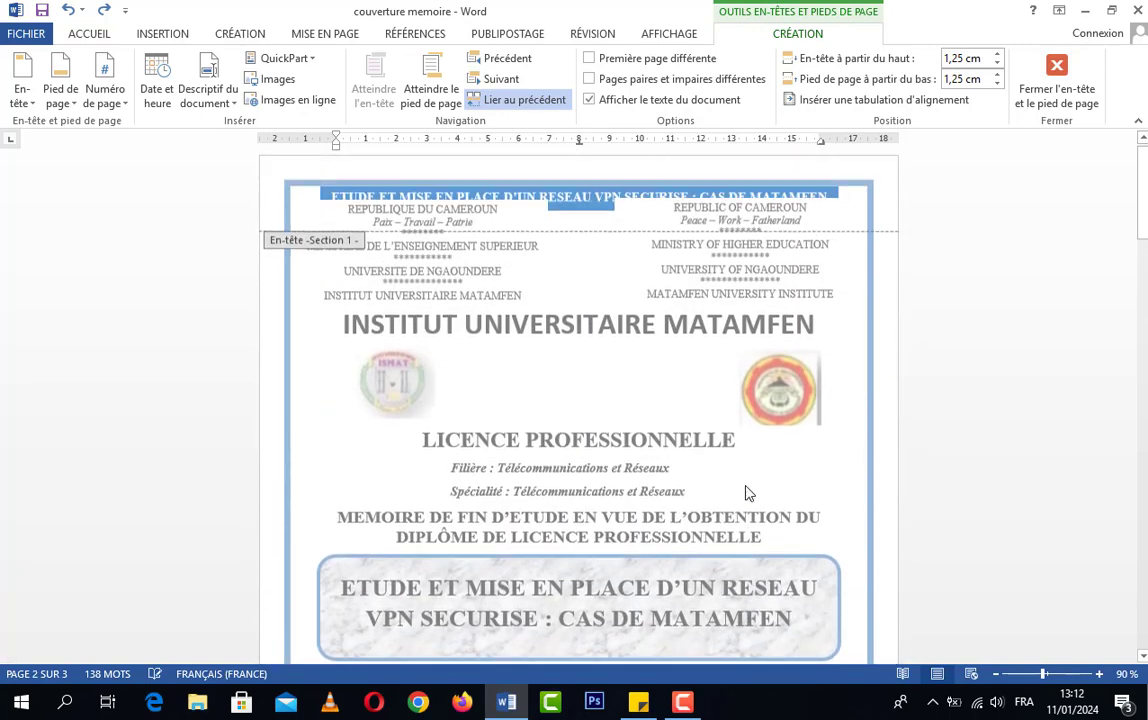
pyautogui.doubleClick(843, 280)
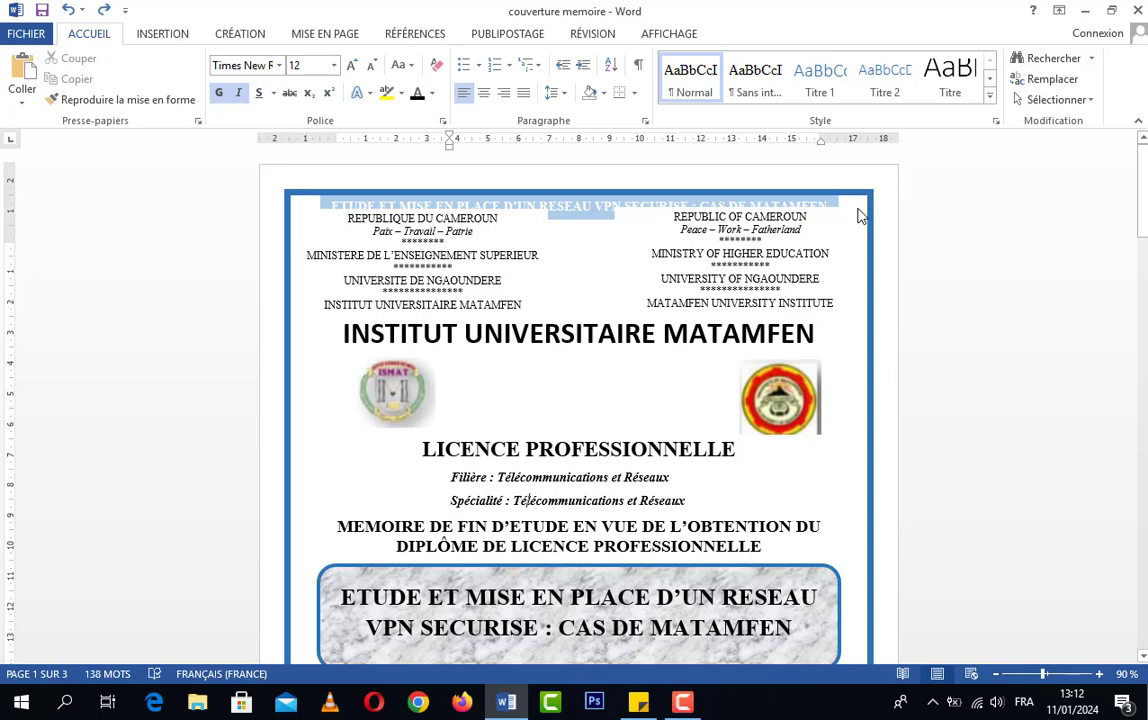
pyautogui.scroll(-14, 857, 216)
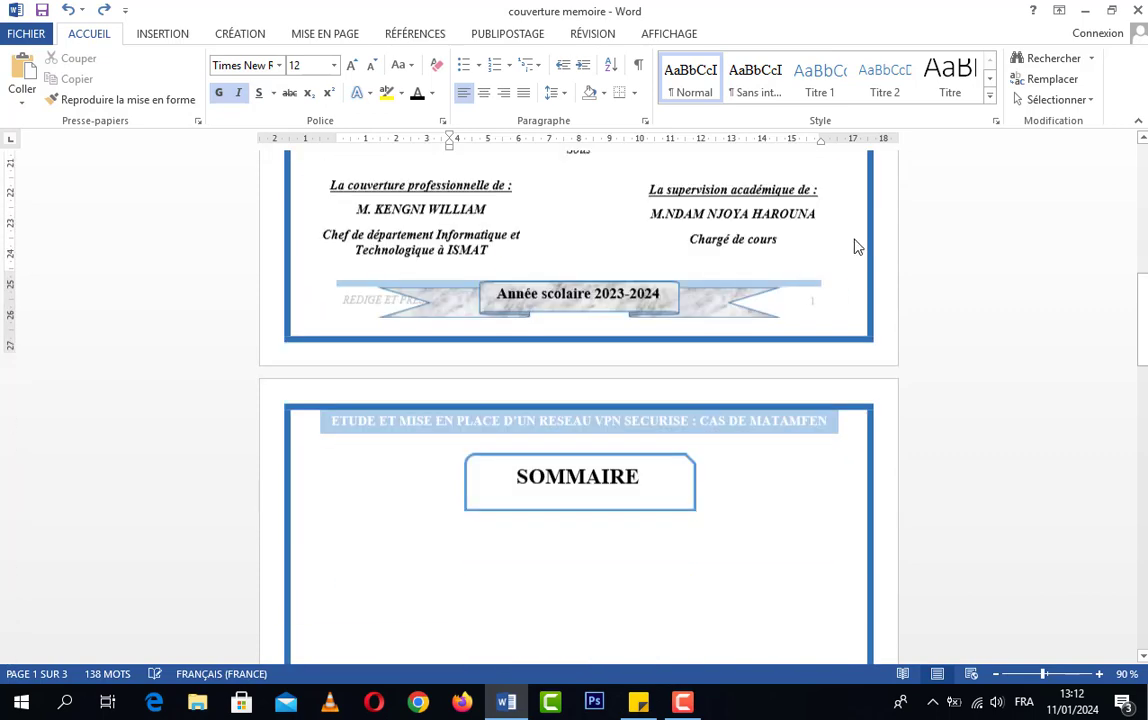
pyautogui.scroll(-1, 700, 355)
pyautogui.scroll(2, 450, 375)
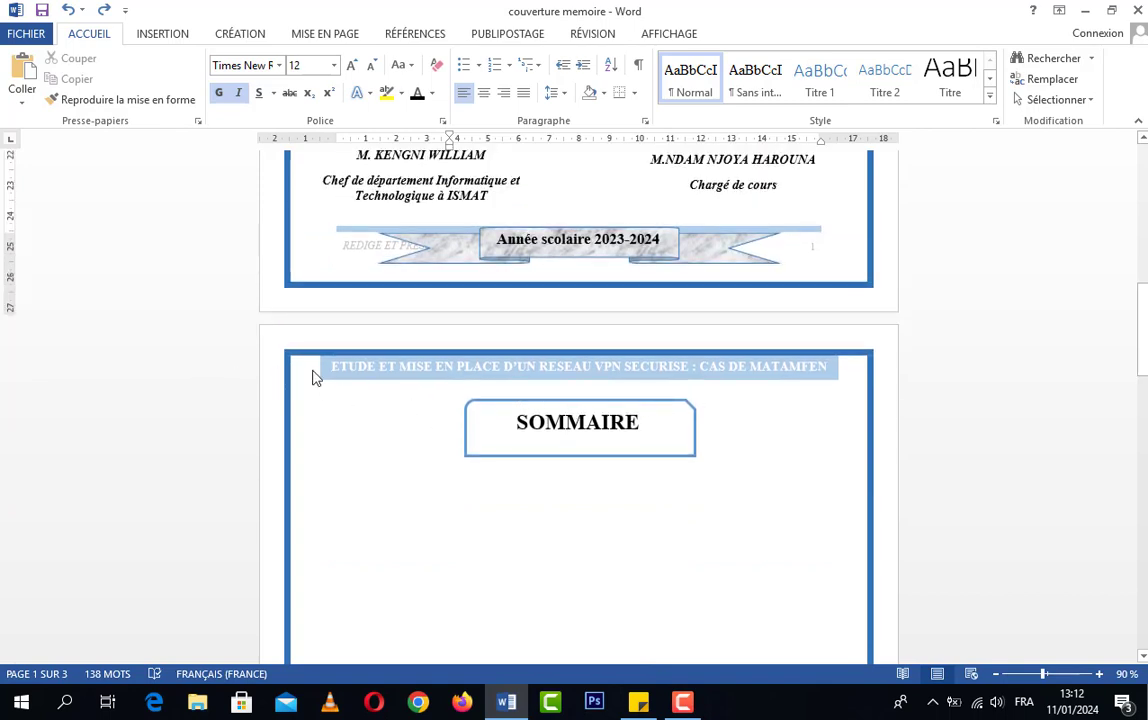
# Step: Unlink the Section 2 header on the SOMMAIRE page from the previous section's header
pyautogui.doubleClick(862, 362)
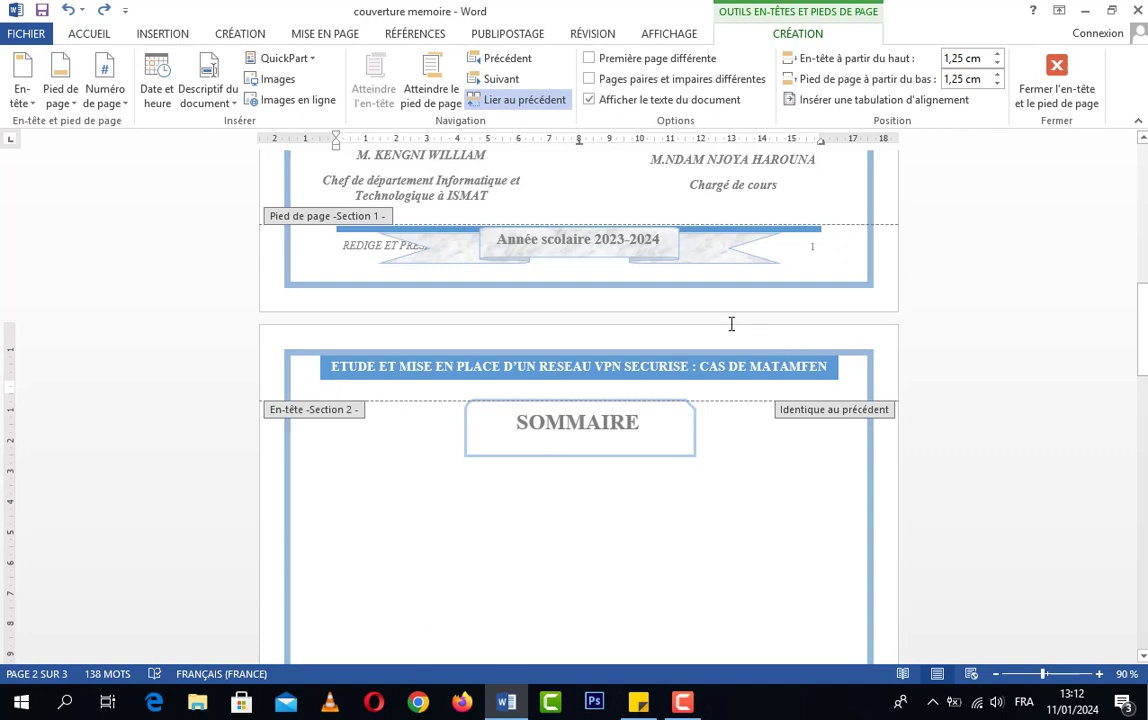
pyautogui.click(518, 102)
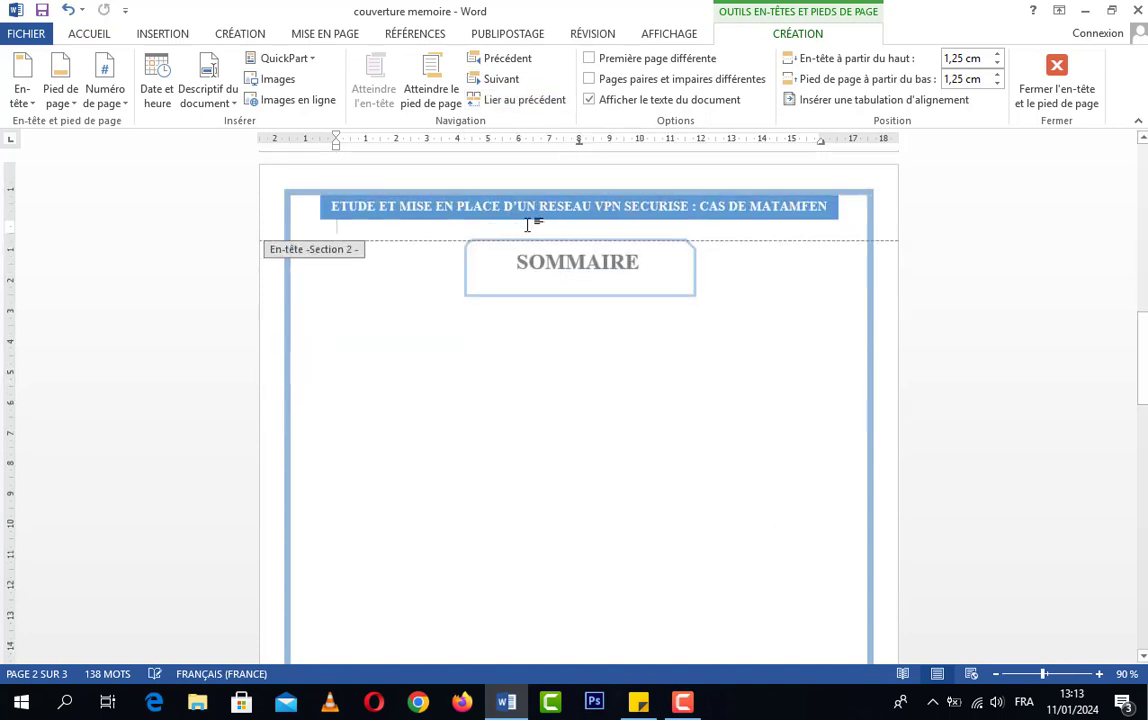
pyautogui.scroll(3, 643, 313)
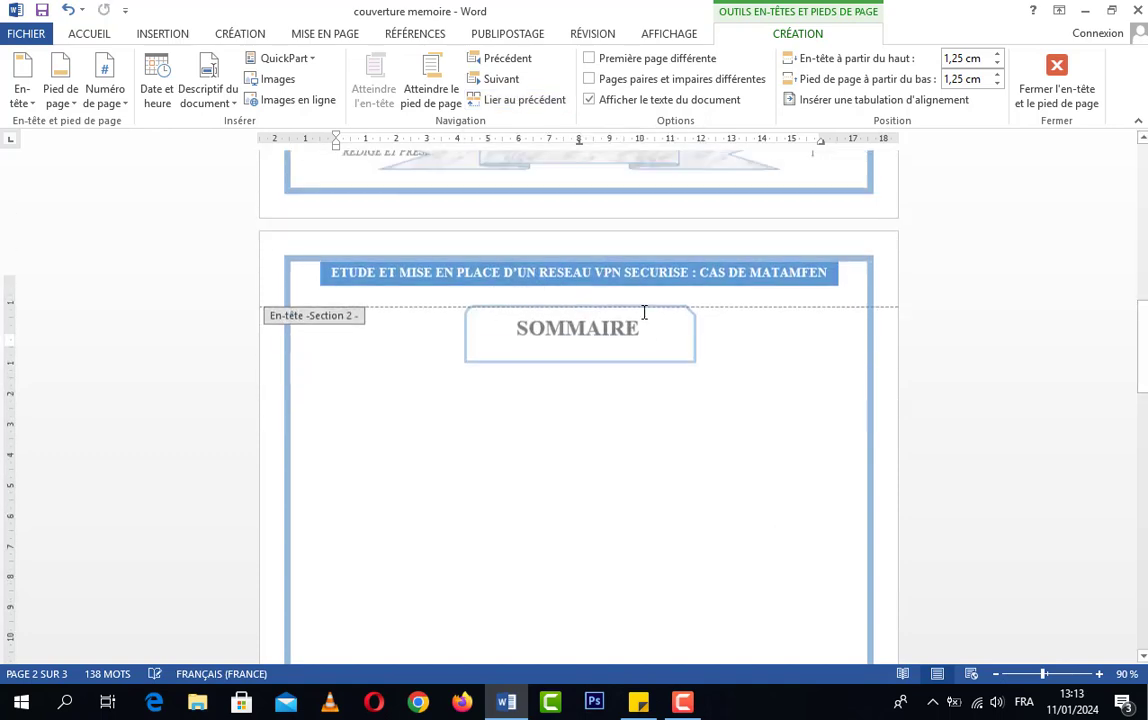
# Step: Unlink the Section 2 footer at the end of the SOMMAIRE page from the previous section's footer
pyautogui.scroll(-8, 792, 410)
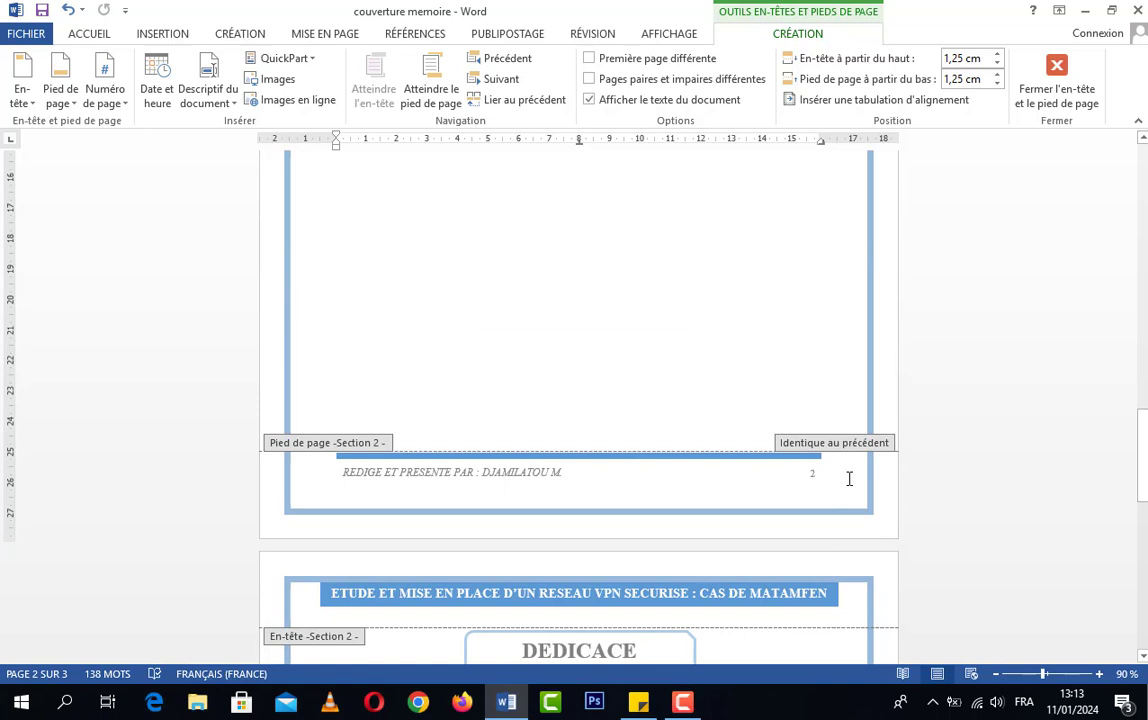
pyautogui.click(849, 479)
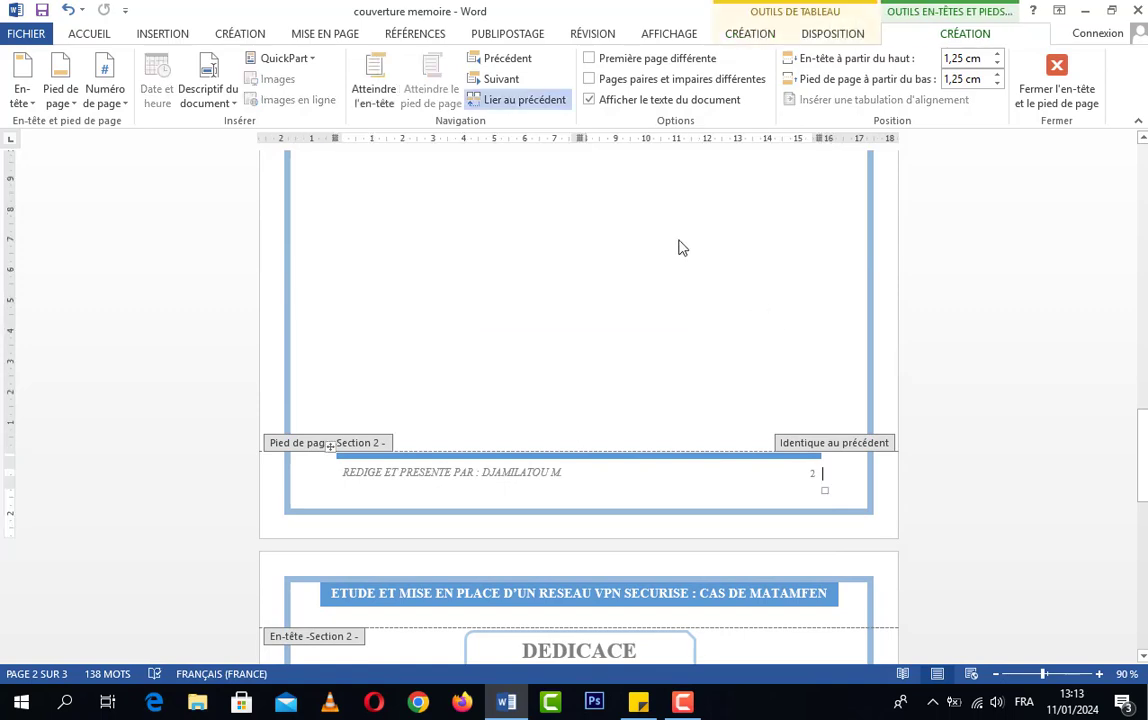
pyautogui.click(535, 101)
pyautogui.scroll(5, 764, 372)
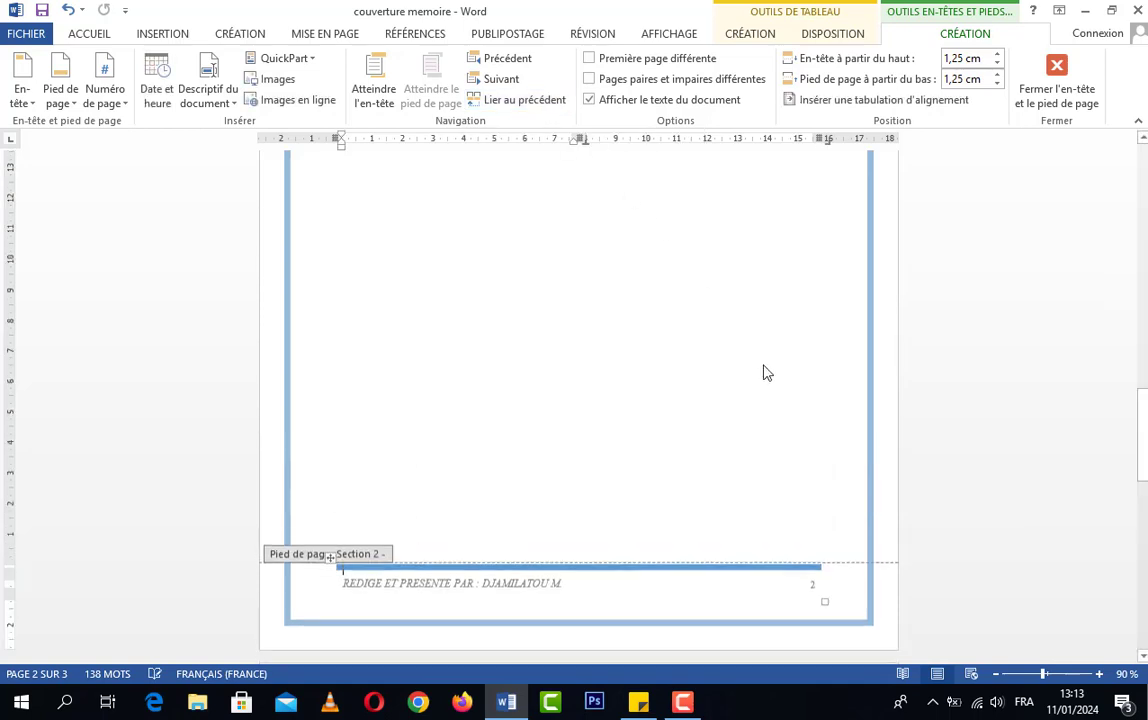
pyautogui.scroll(10, 764, 442)
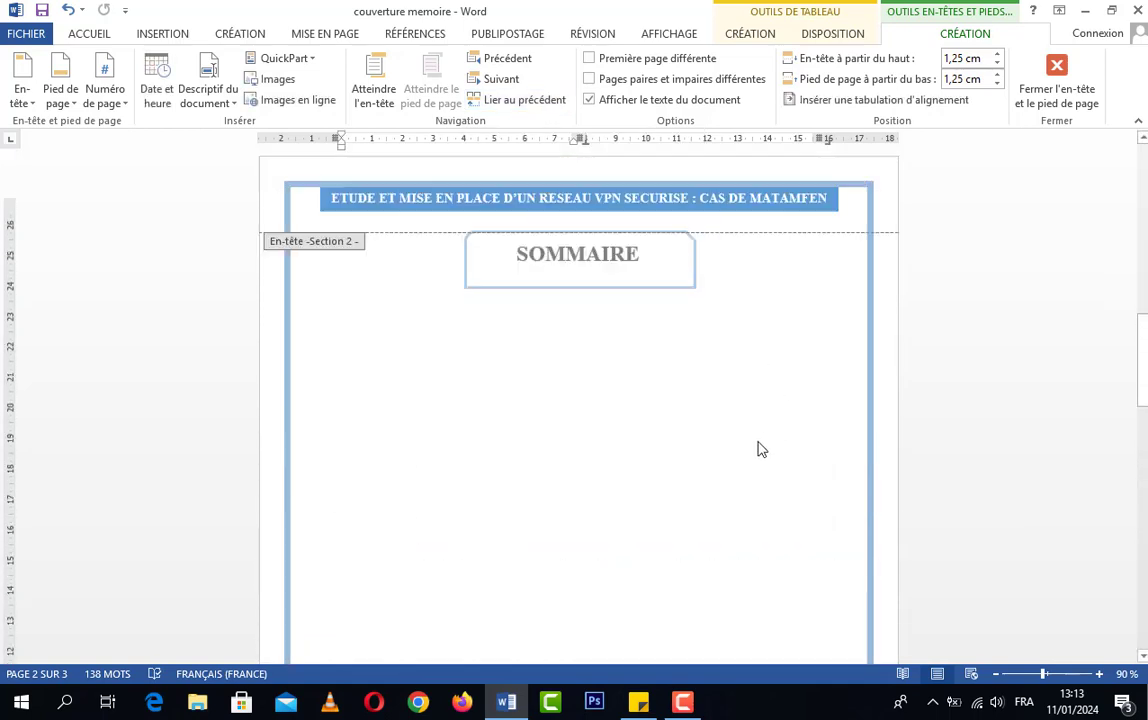
# Step: Delete the entire Section 1 footer content, including its blue line and page number, from the cover page
pyautogui.click(836, 329)
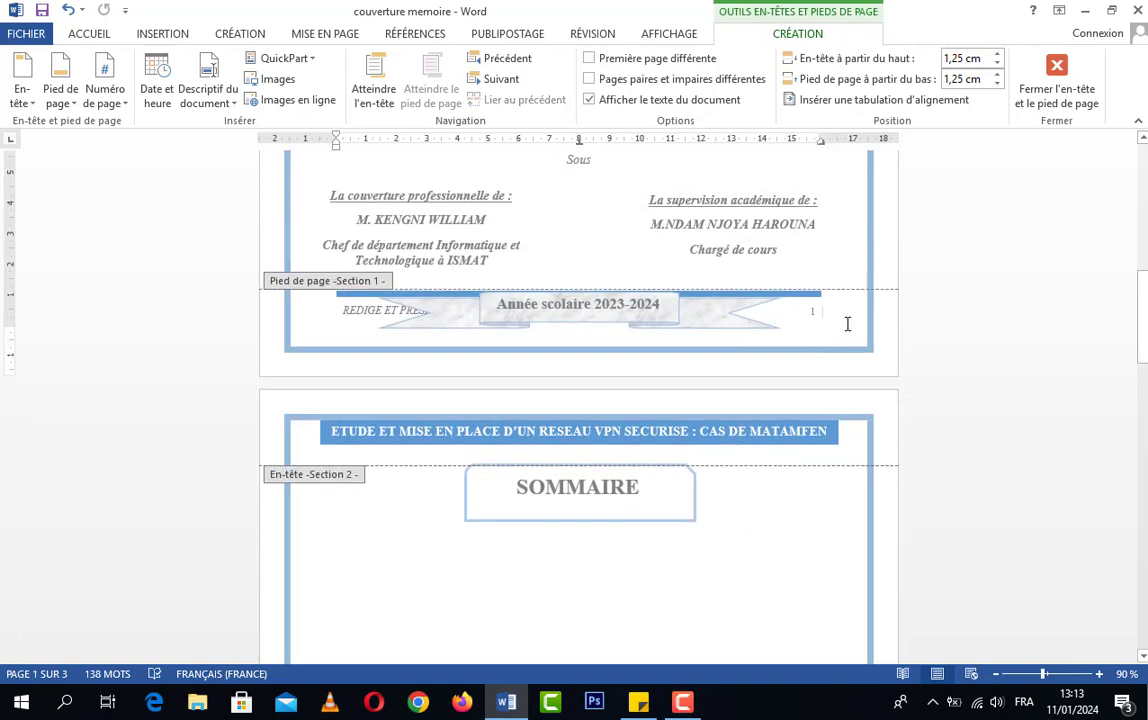
pyautogui.click(847, 324)
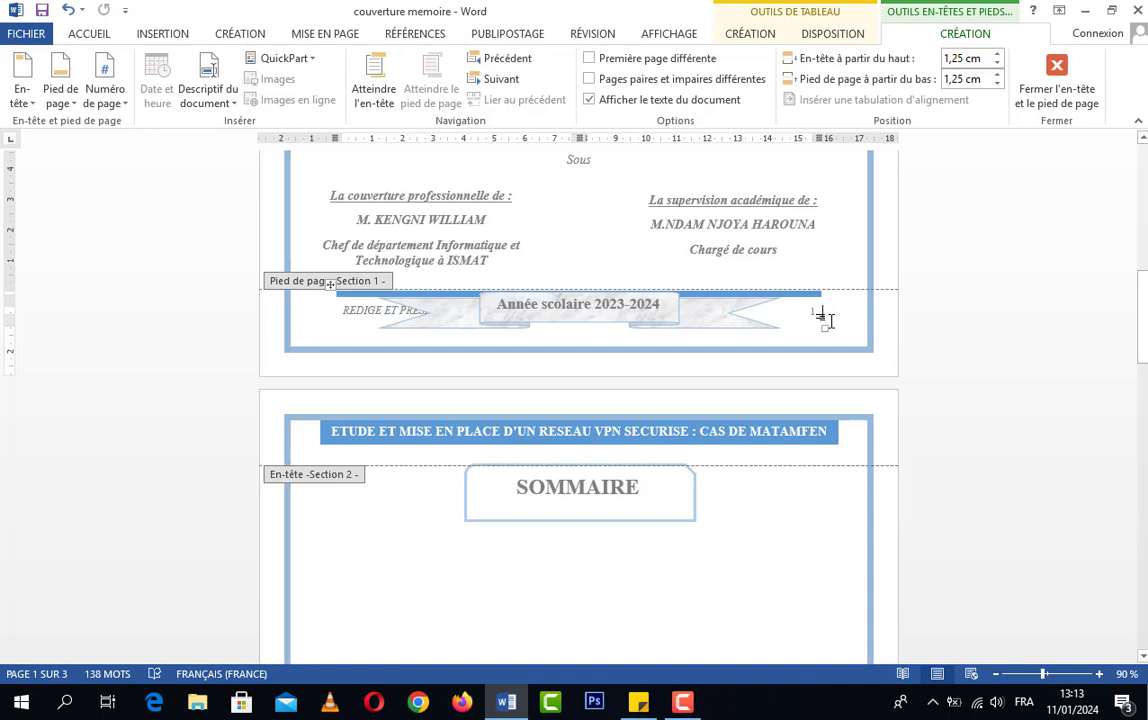
pyautogui.hotkey('ctrl', 'a')
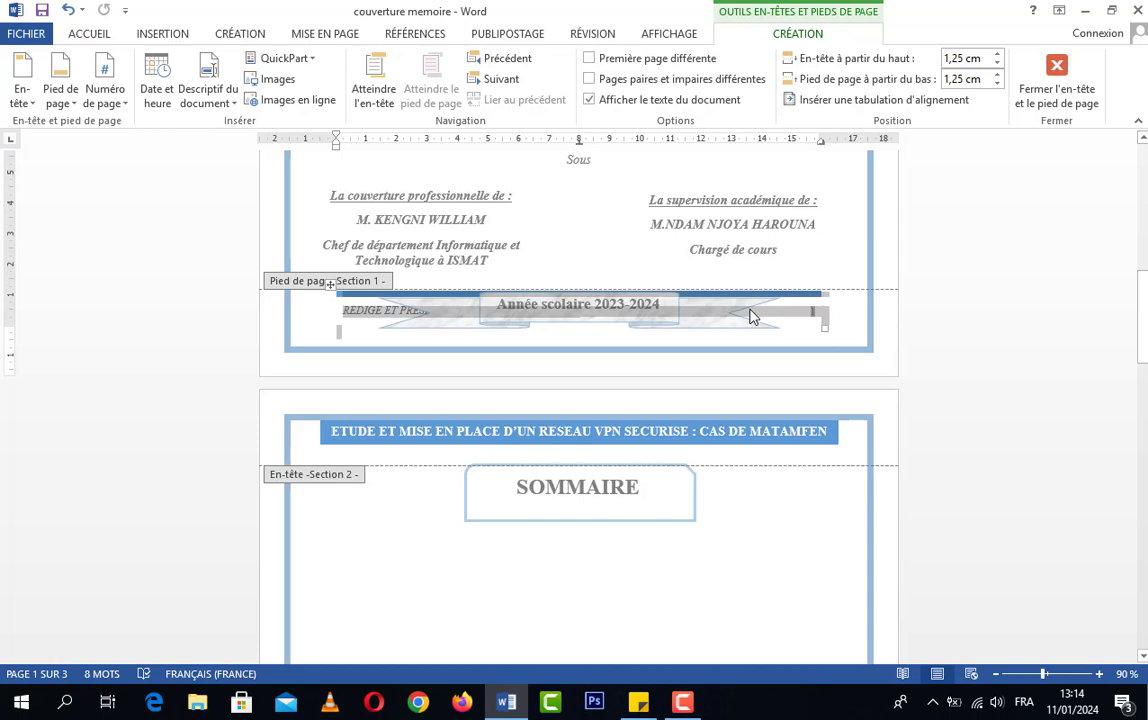
pyautogui.press('Delete')
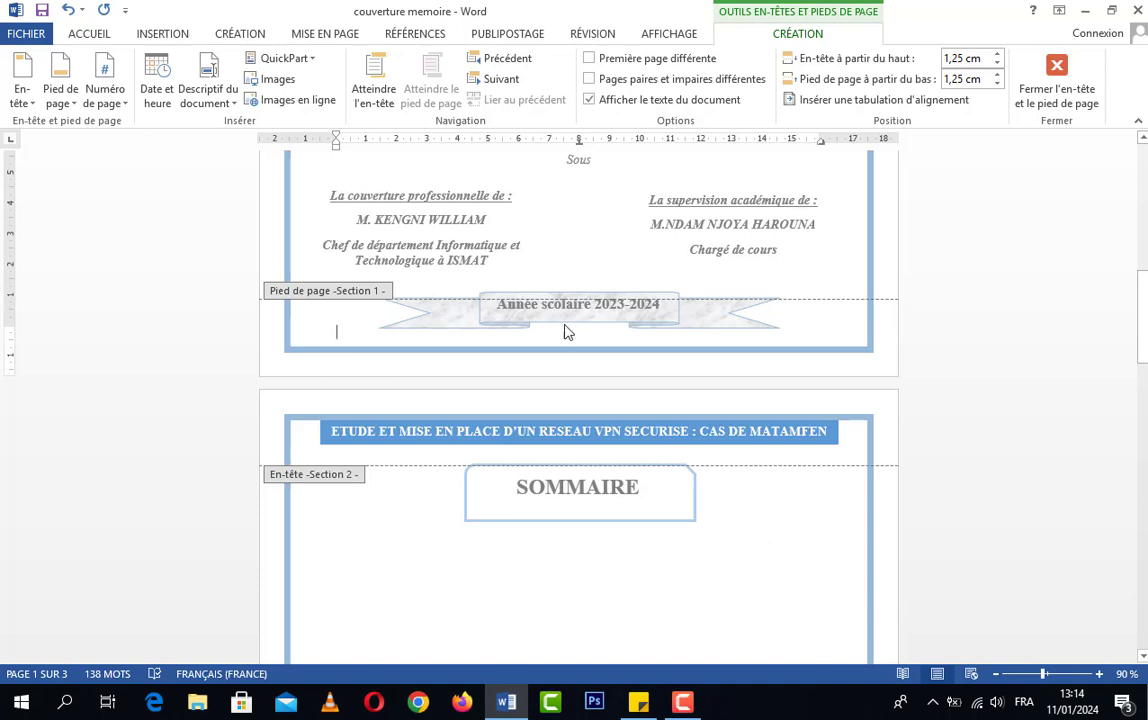
# Step: Check the footer on the SOMMAIRE page and the header and footer on the DEDICACE page
pyautogui.scroll(-8, 748, 300)
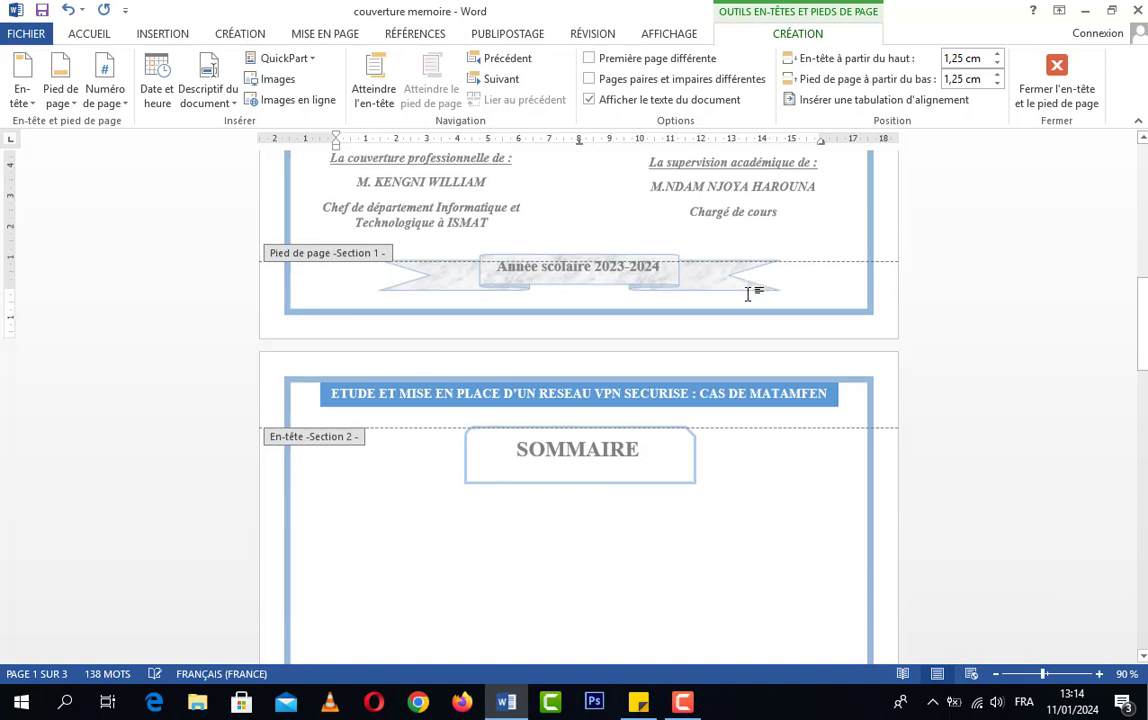
pyautogui.scroll(-5, 752, 310)
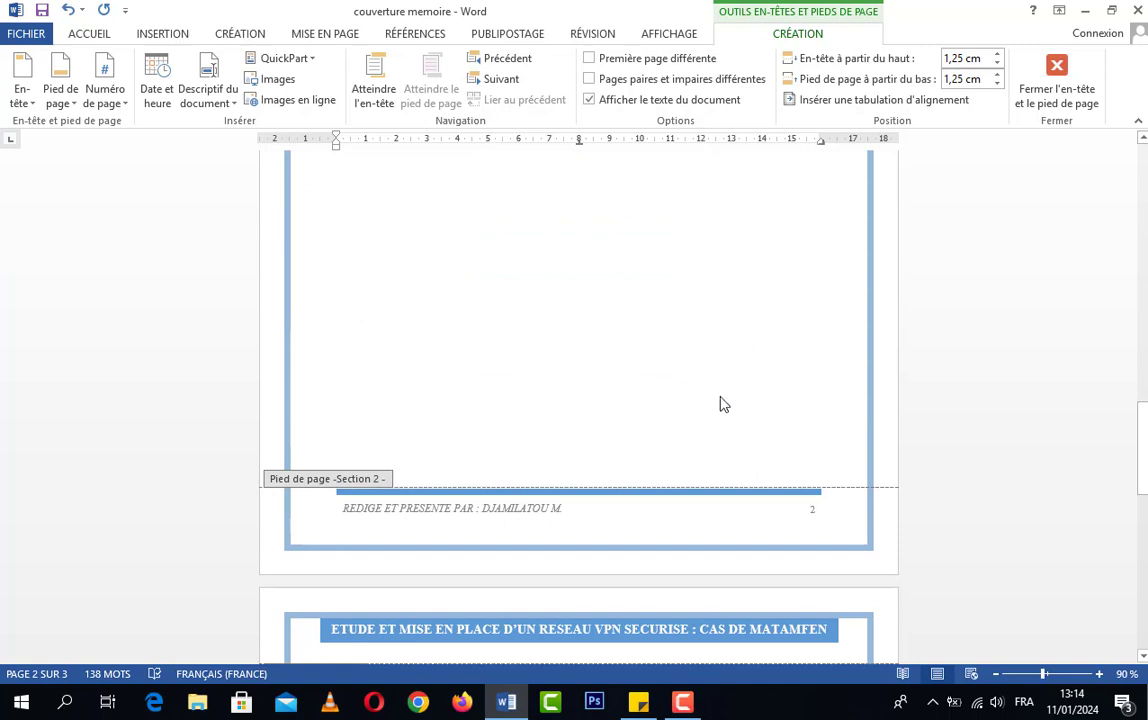
pyautogui.scroll(-2, 674, 443)
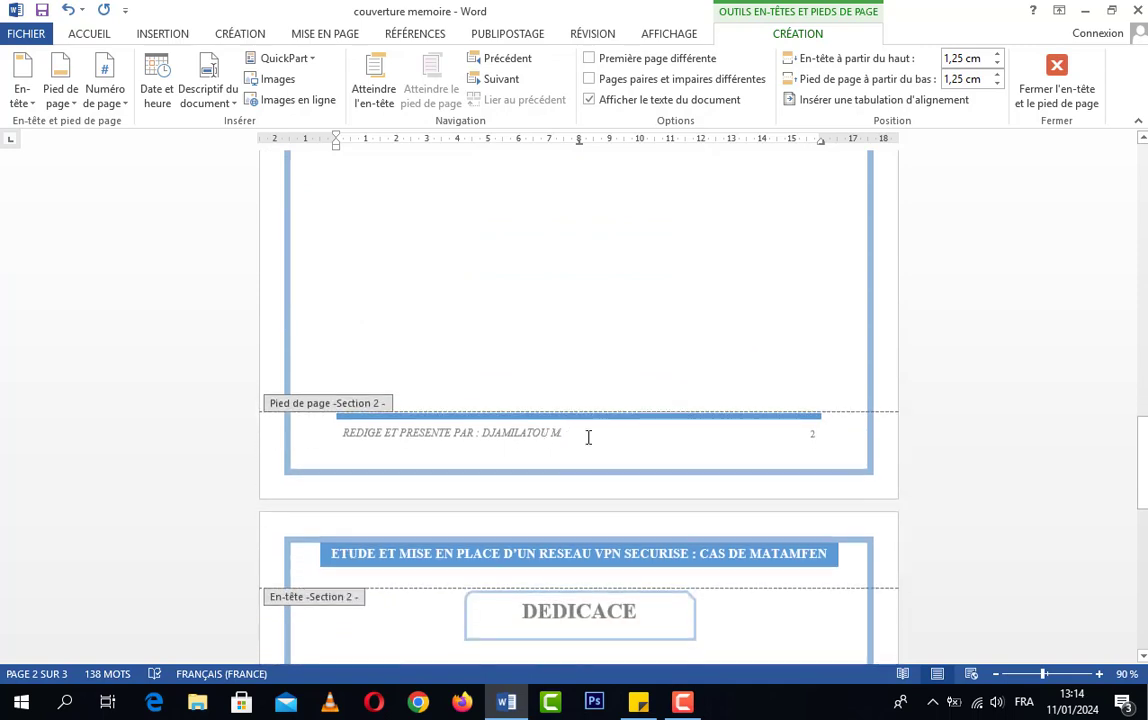
pyautogui.click(588, 437)
pyautogui.scroll(-5, 658, 453)
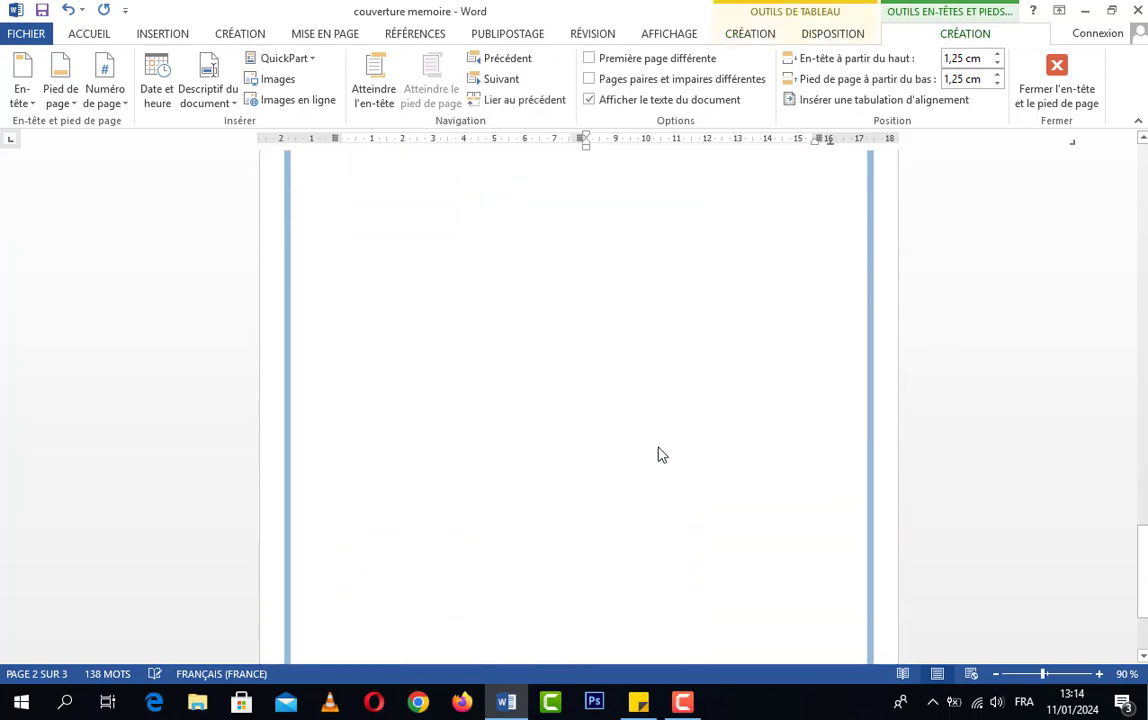
pyautogui.scroll(-3, 658, 453)
pyautogui.scroll(14, 661, 453)
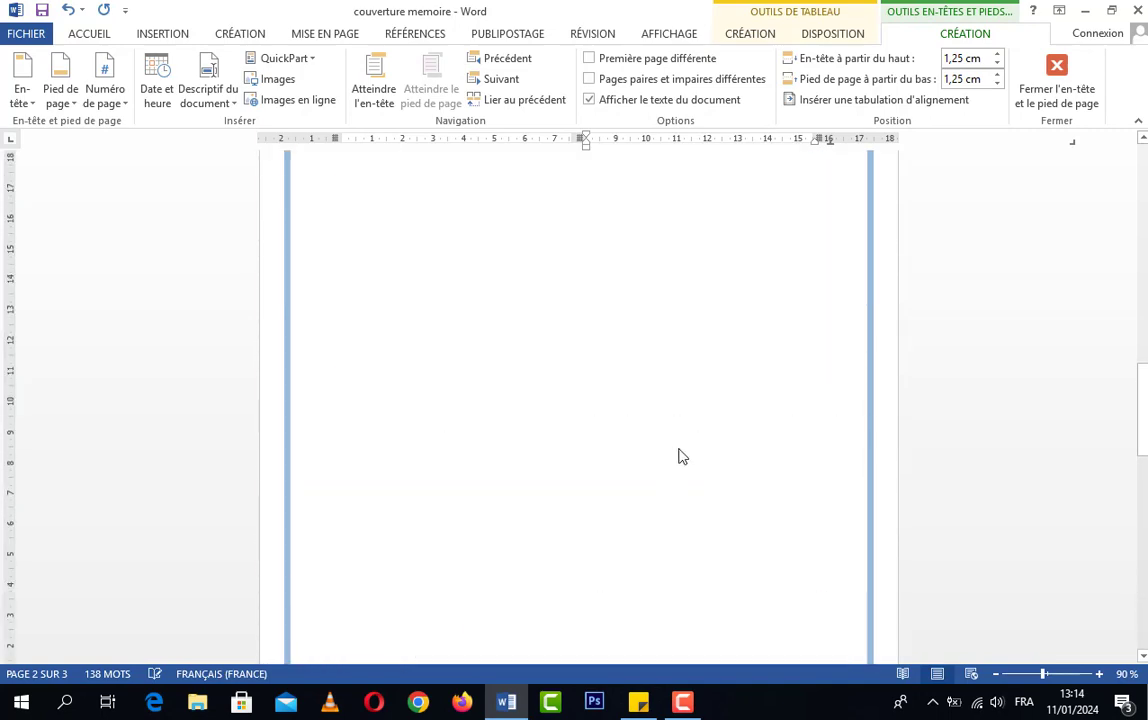
# Step: Delete the blue thesis title banner from the Section 1 header on the cover page and check the SOMMAIRE header
pyautogui.scroll(10, 680, 456)
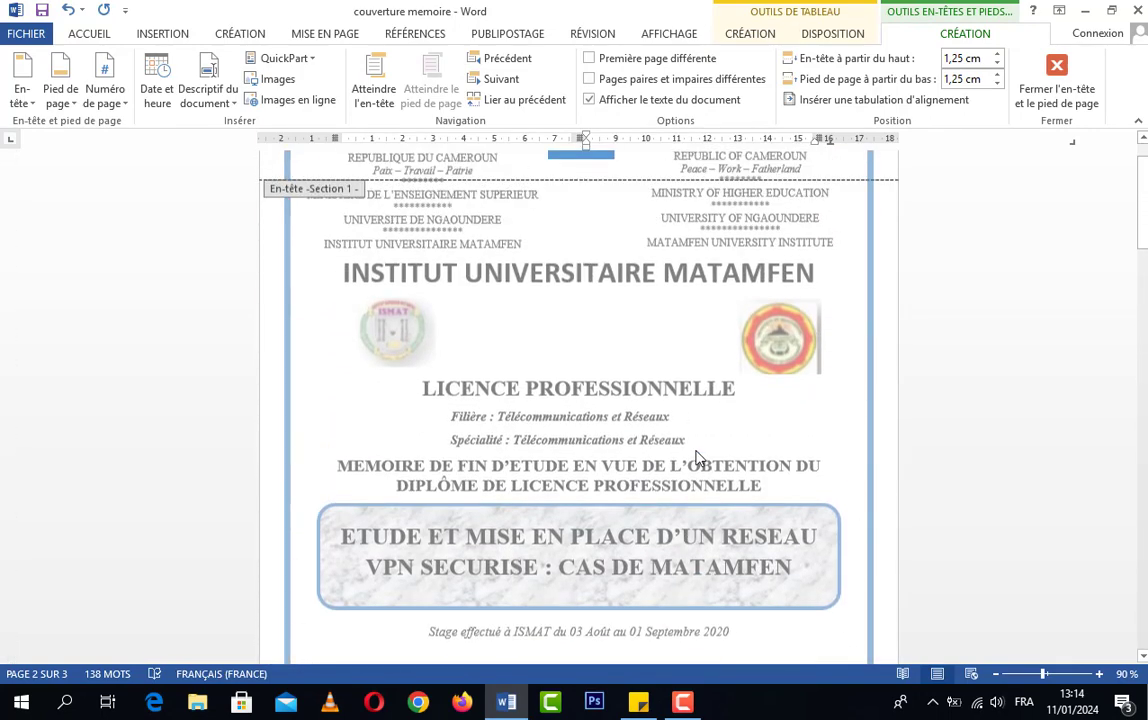
pyautogui.scroll(1, 697, 458)
pyautogui.click(569, 215)
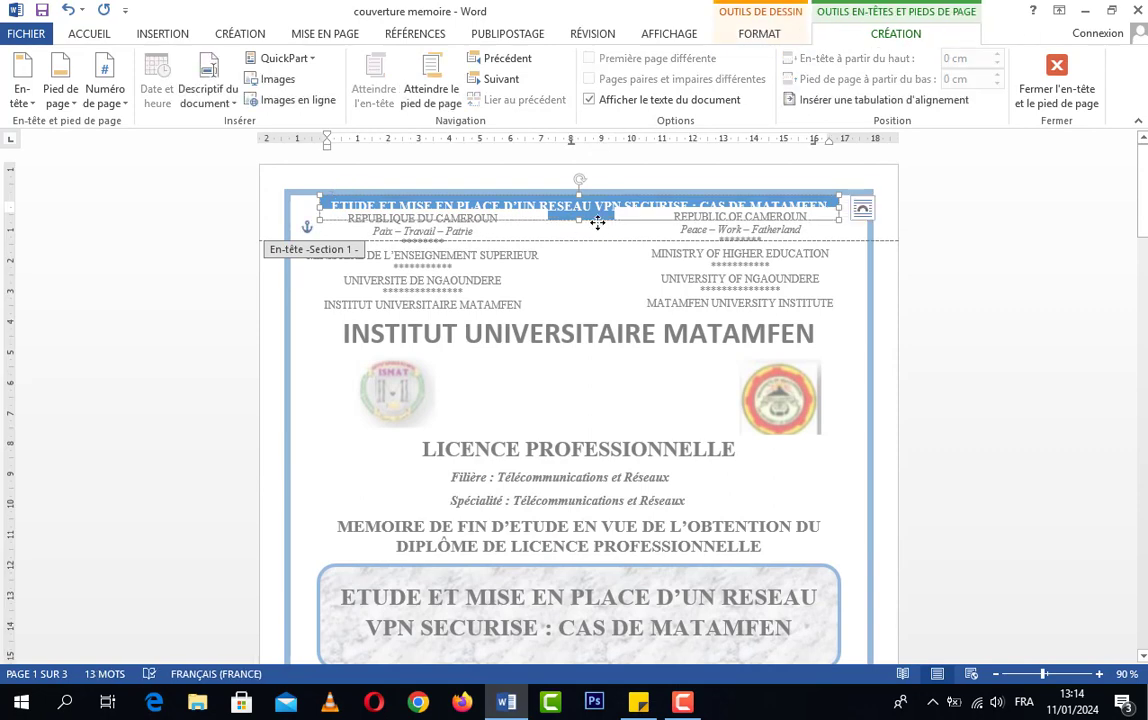
pyautogui.press('Delete')
pyautogui.scroll(-10, 599, 224)
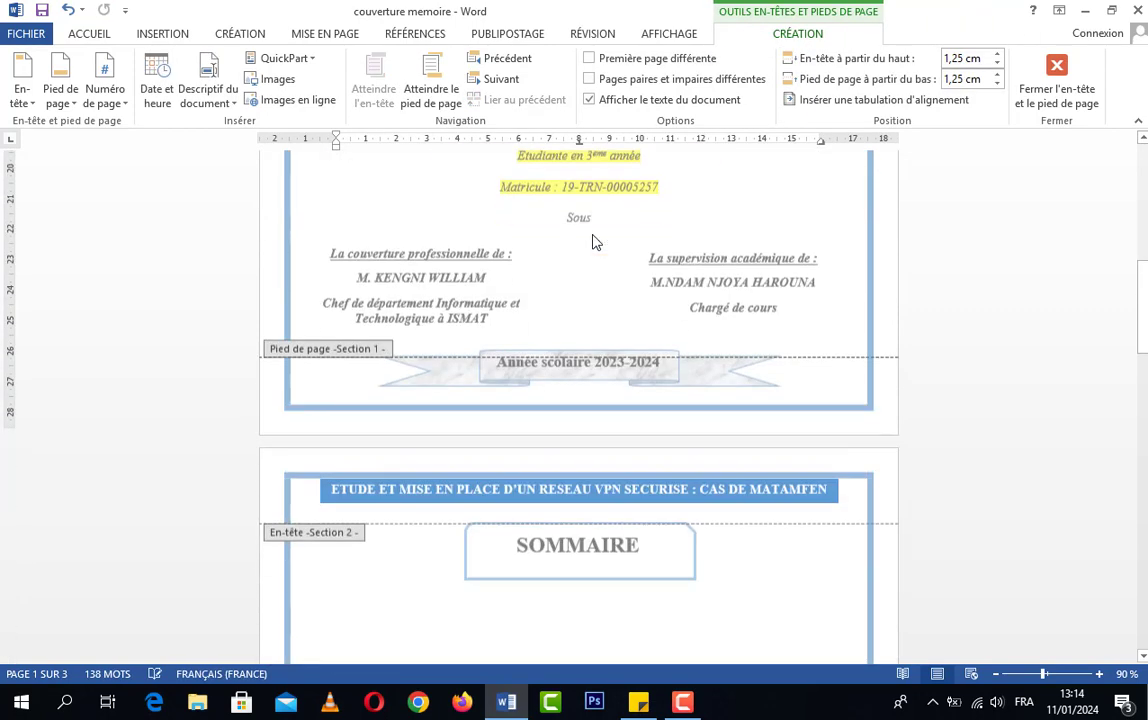
# Step: Close header and footer editing, and compare the header and footer areas of the cover page with those of the SOMMAIRE page
pyautogui.doubleClick(743, 366)
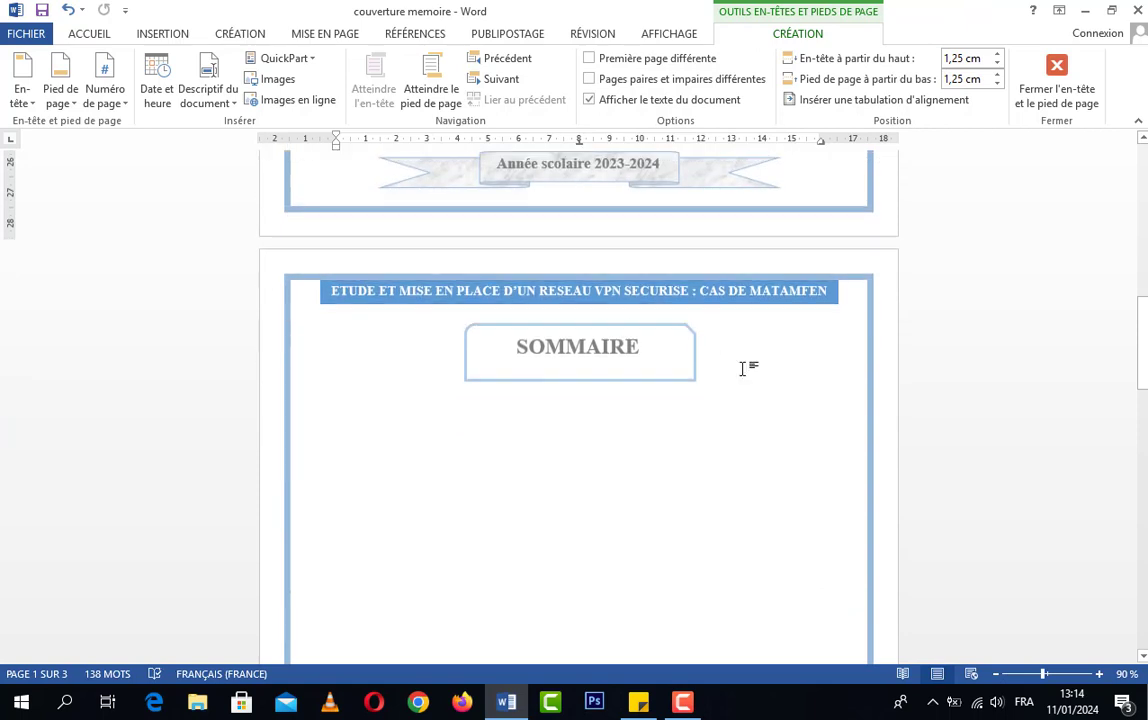
pyautogui.scroll(-10, 722, 392)
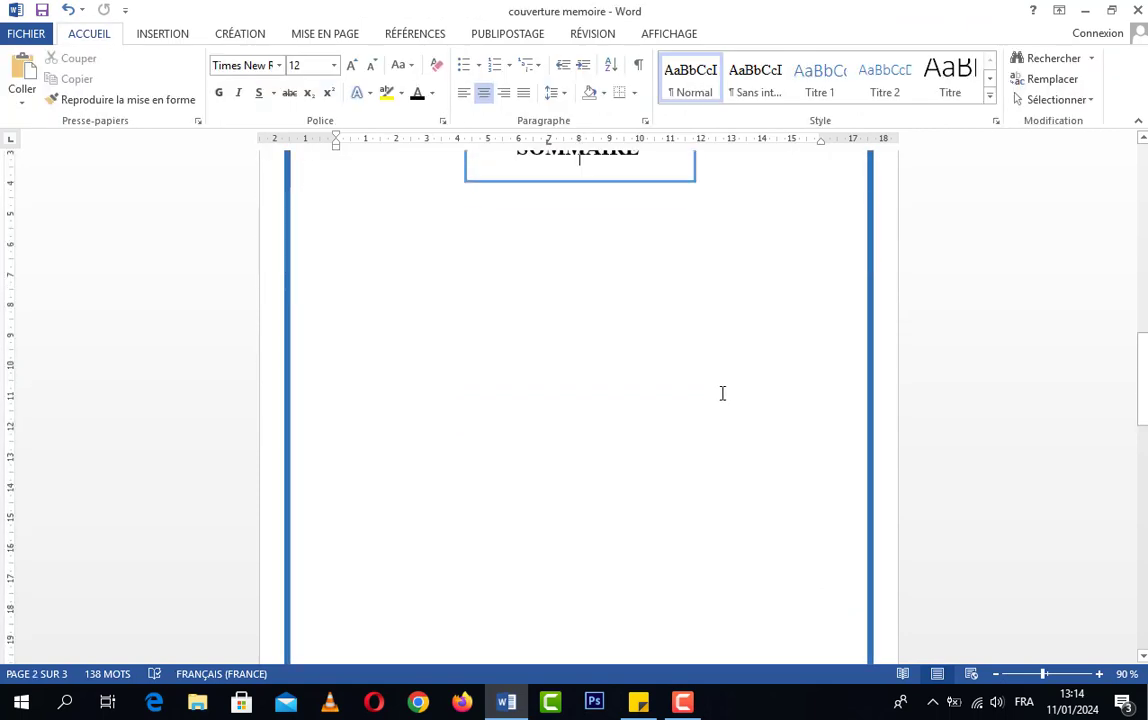
pyautogui.scroll(11, 735, 487)
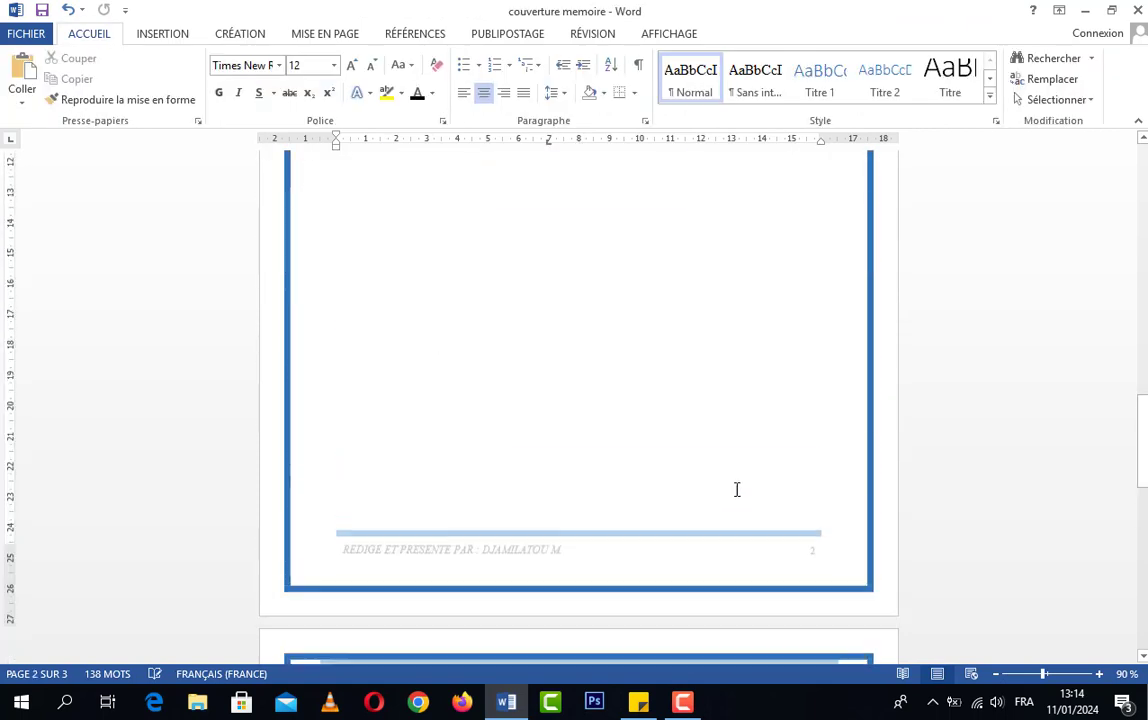
pyautogui.scroll(10, 763, 487)
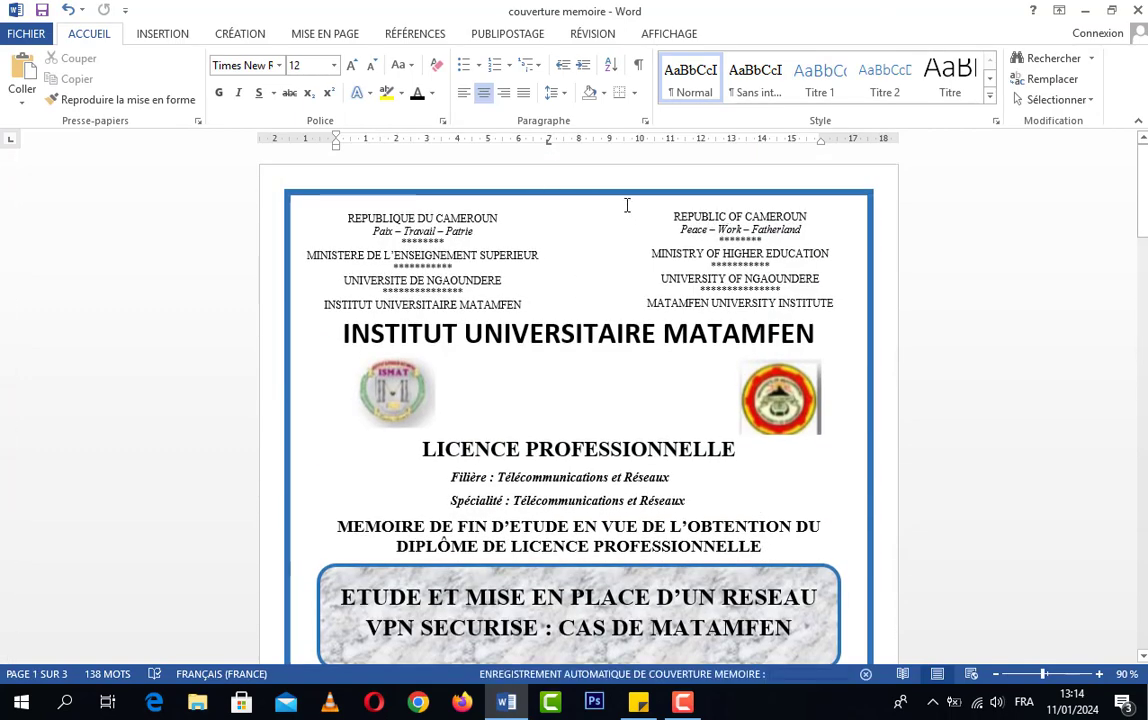
pyautogui.scroll(-3, 790, 365)
pyautogui.scroll(3, 625, 387)
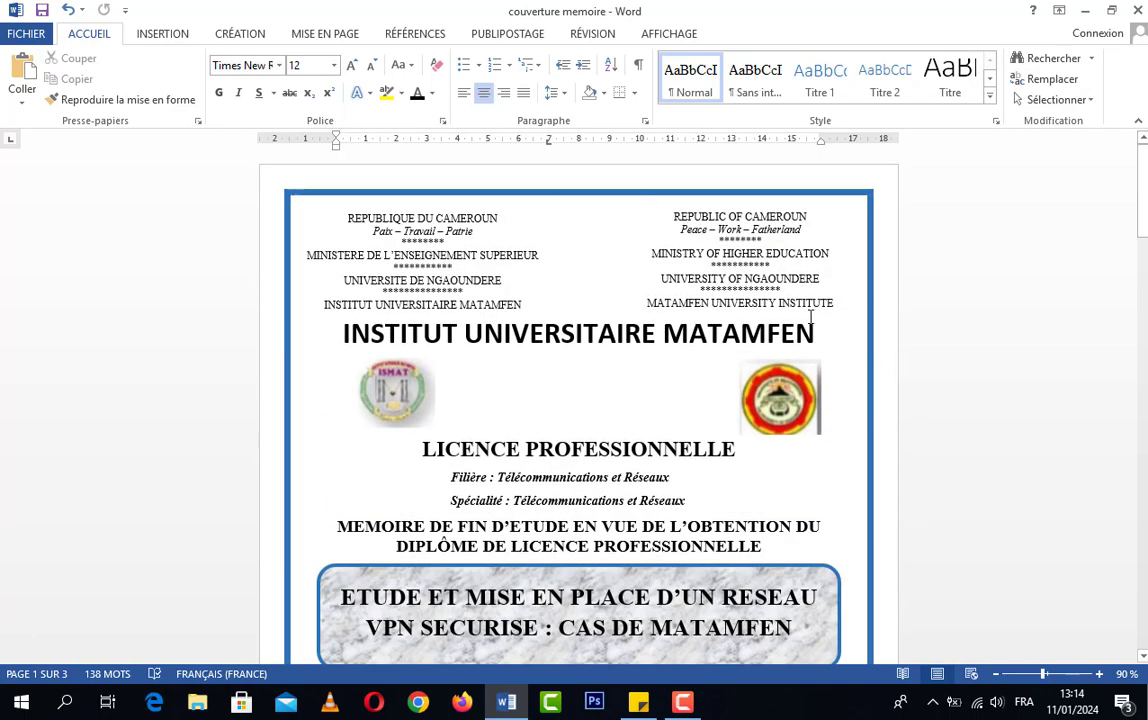
pyautogui.scroll(-10, 794, 515)
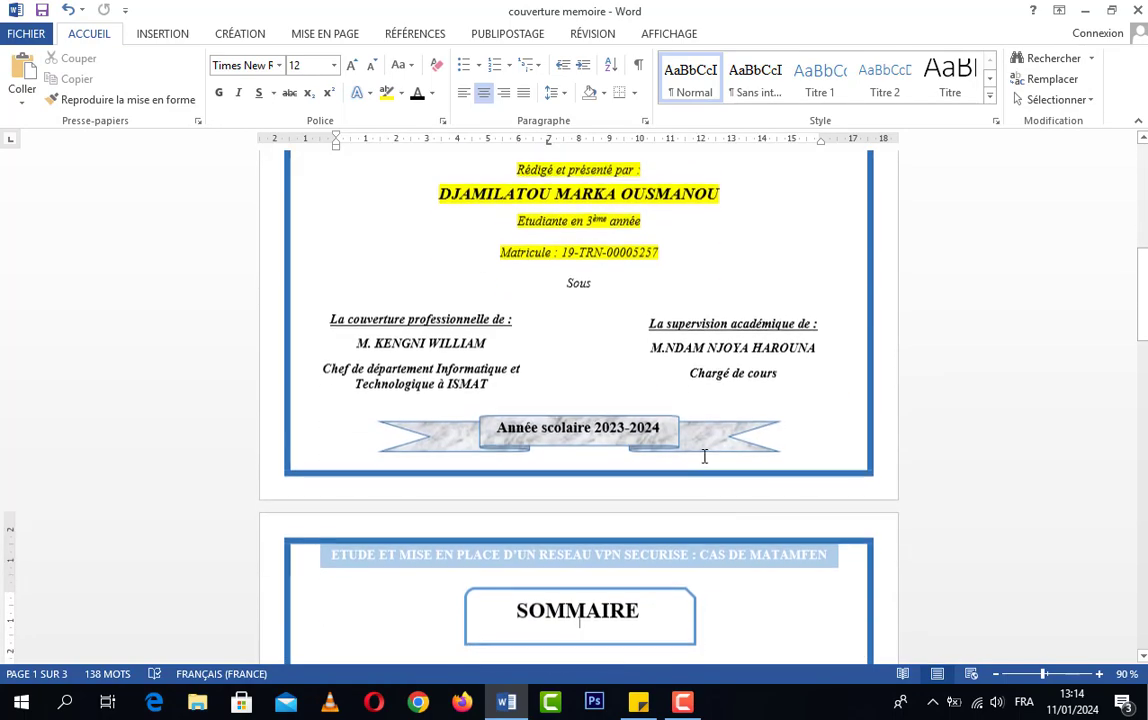
pyautogui.scroll(1, 661, 443)
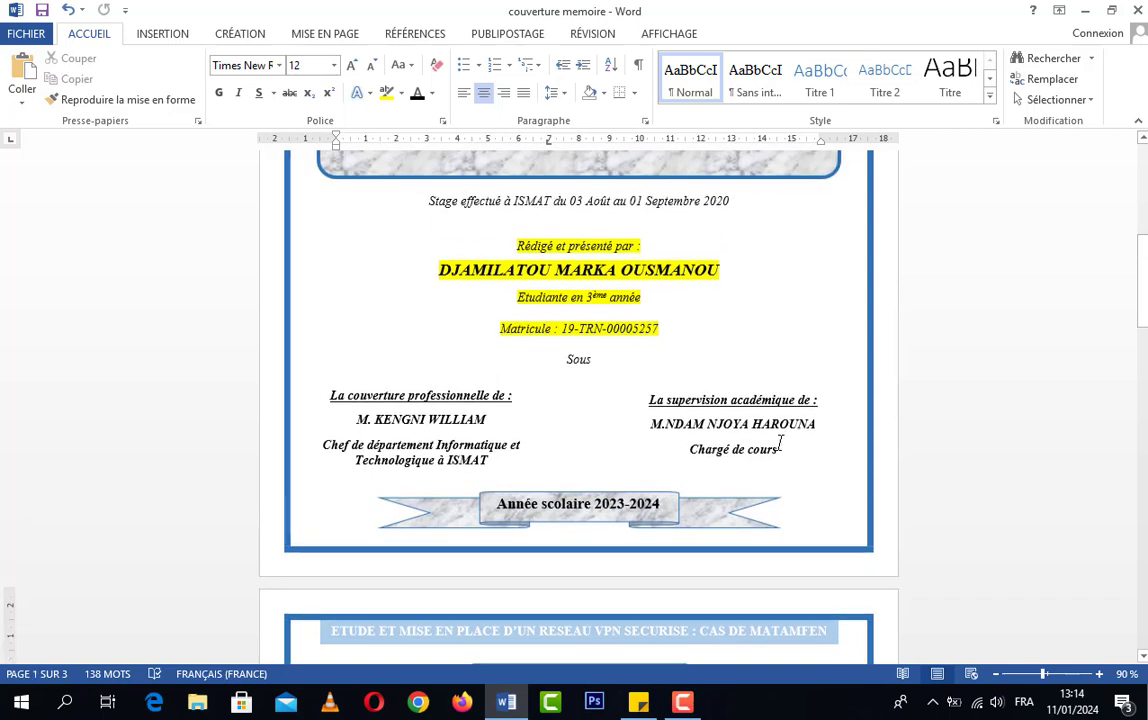
pyautogui.scroll(-3, 783, 452)
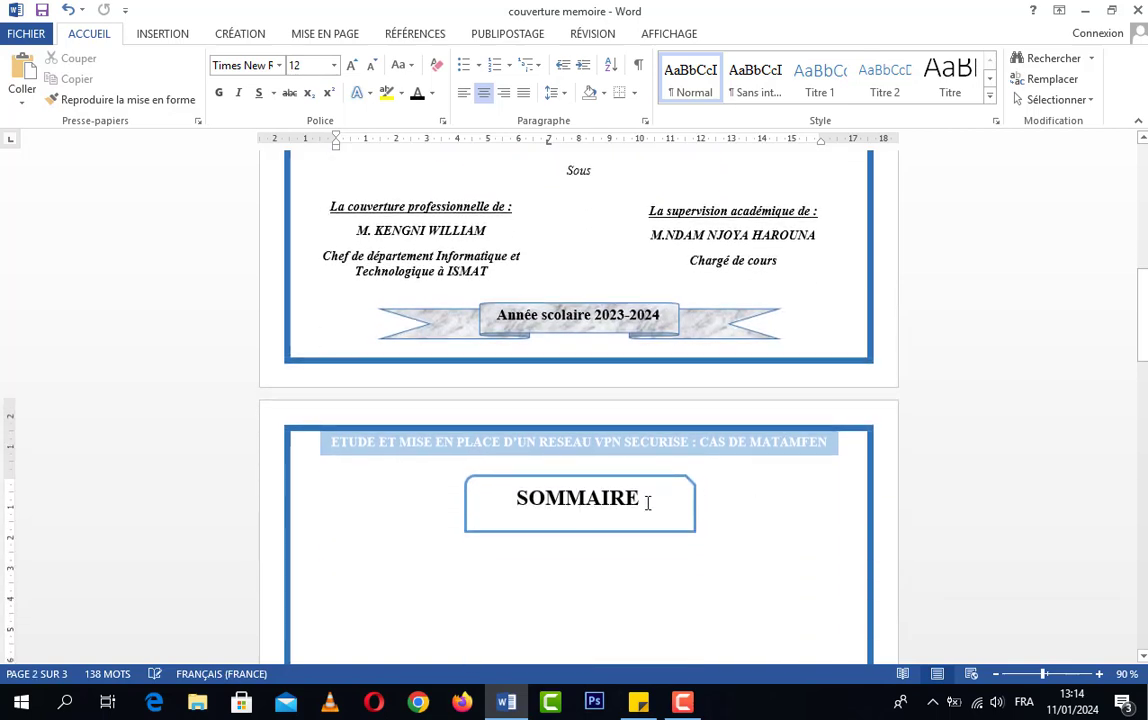
pyautogui.scroll(-12, 541, 523)
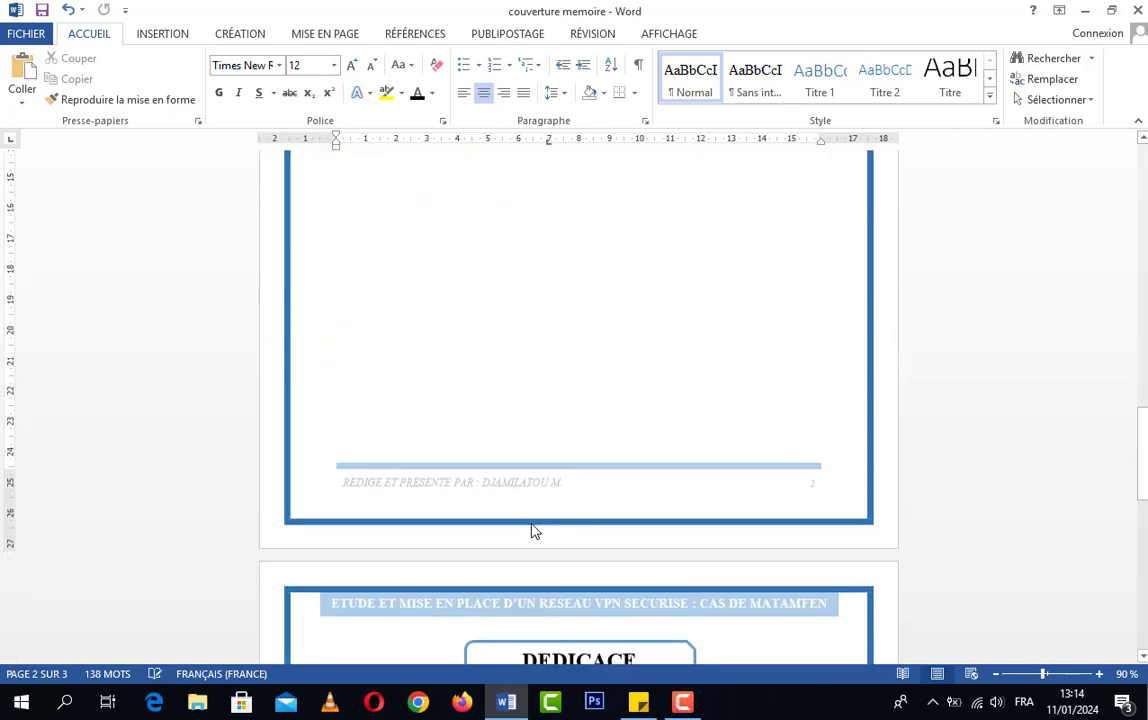
pyautogui.scroll(3, 379, 354)
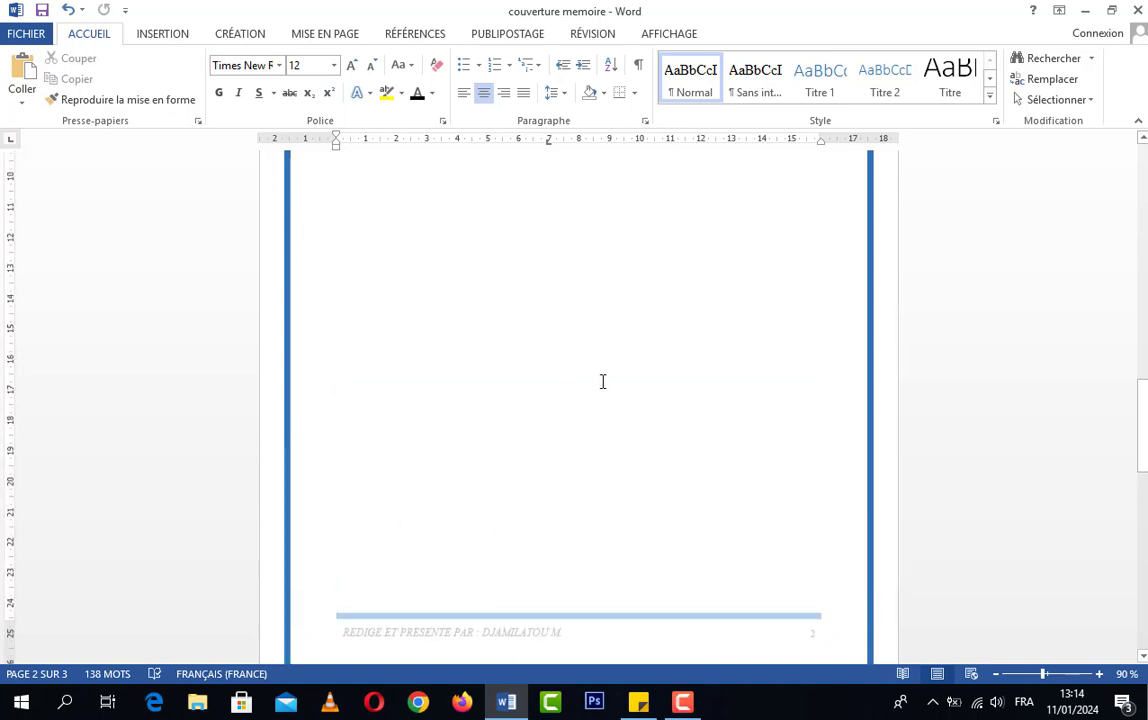
pyautogui.scroll(12, 602, 381)
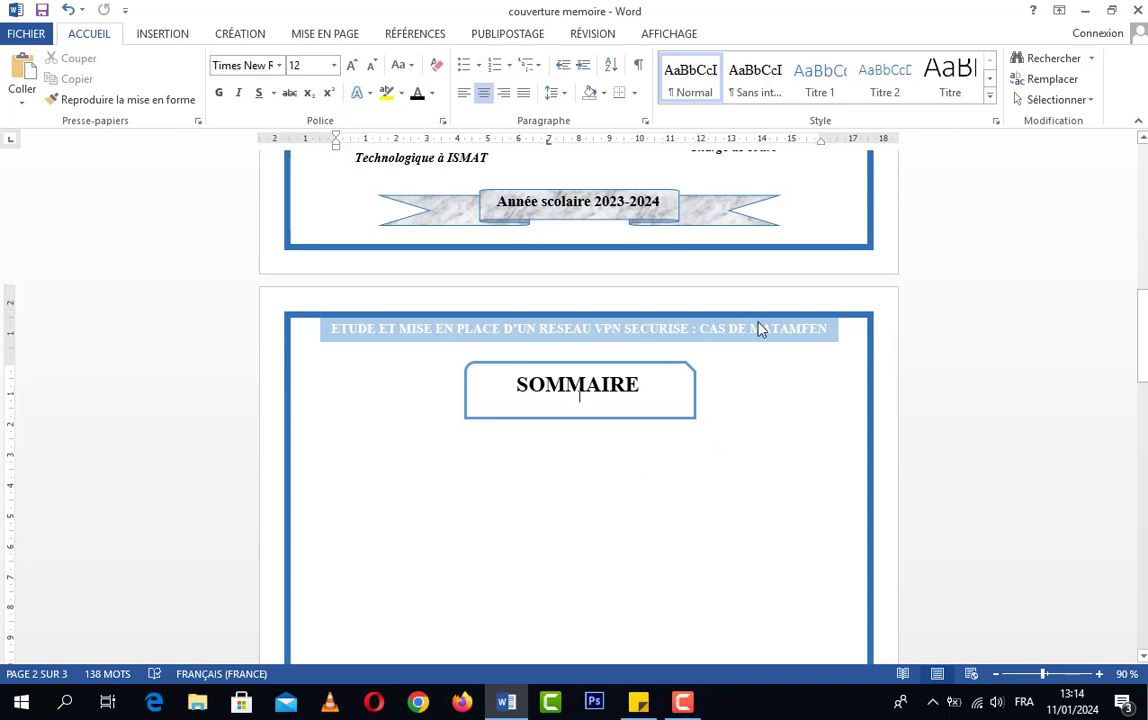
# Step: From the cover page, apply the blue 6 pt box page border with the scope "Cette section - Uniquement la 1re p."
pyautogui.scroll(3, 629, 485)
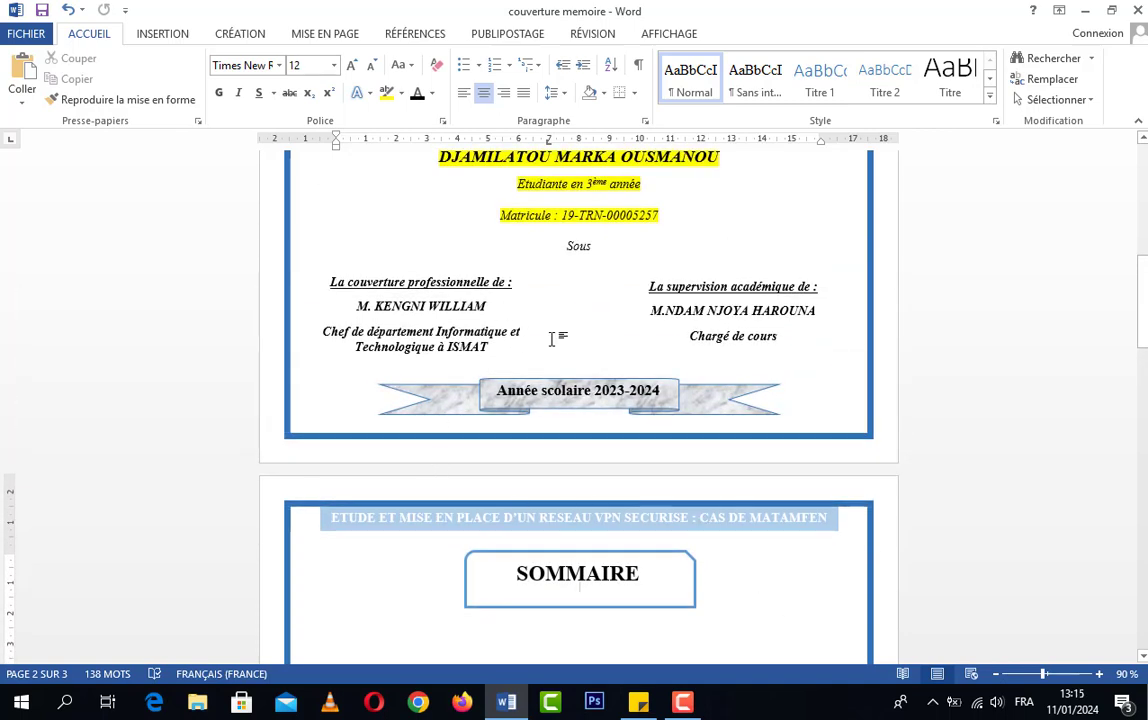
pyautogui.scroll(3, 615, 374)
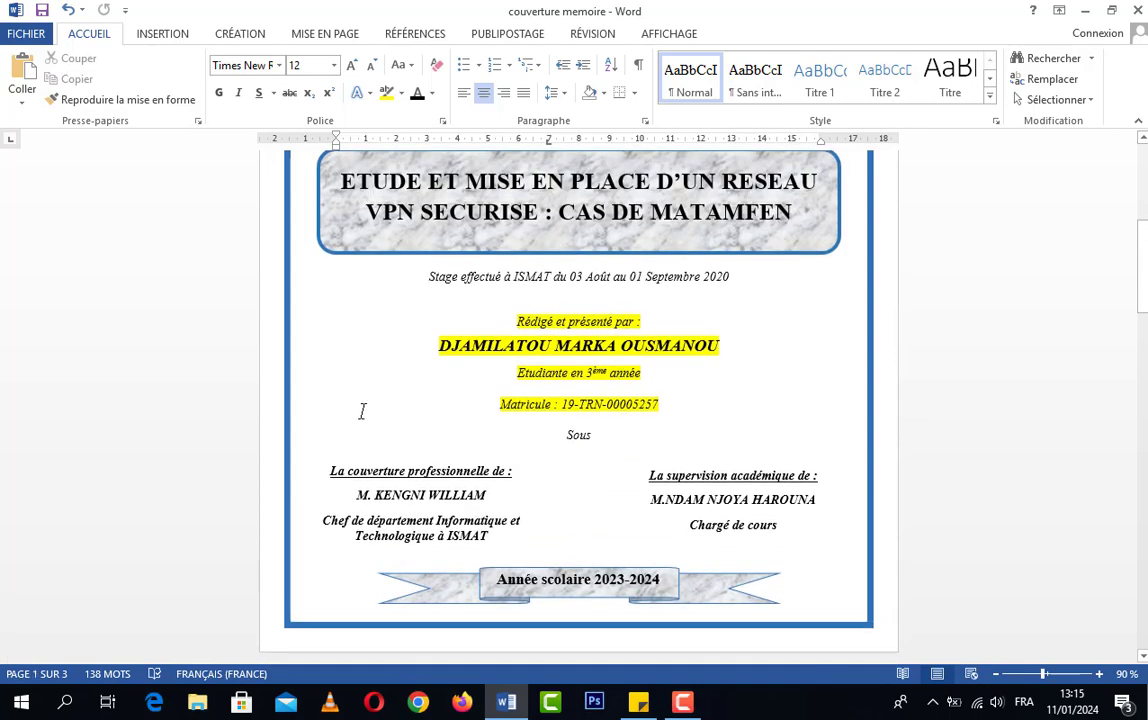
pyautogui.scroll(3, 362, 411)
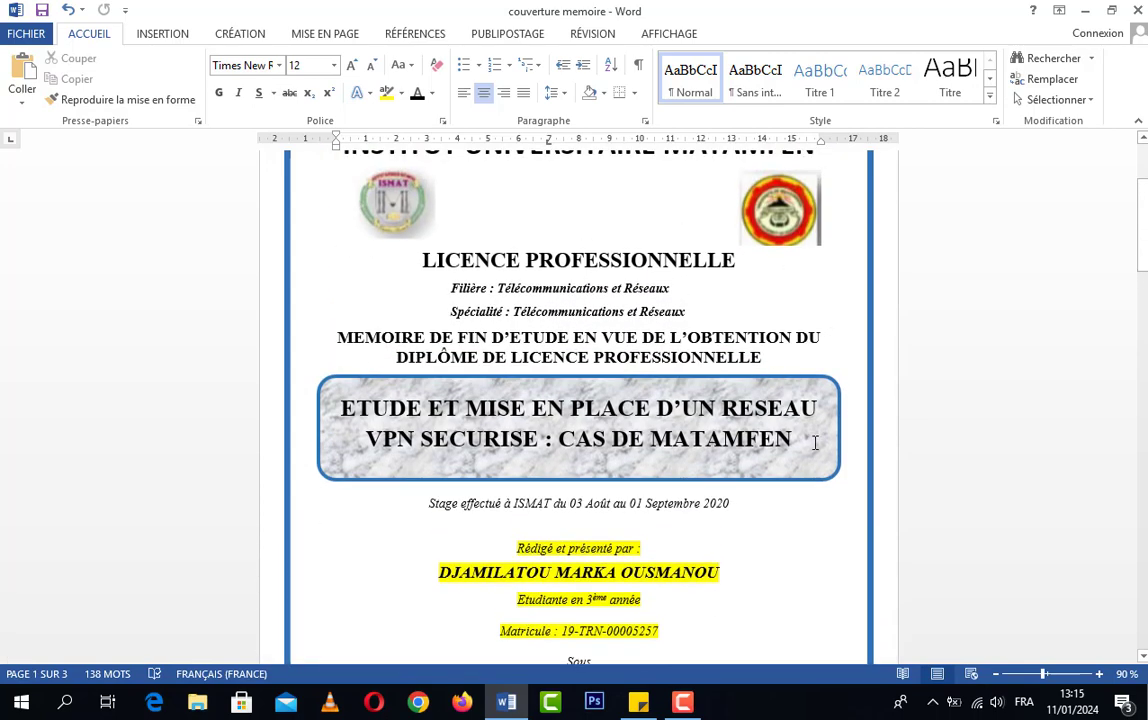
pyautogui.scroll(-3, 812, 438)
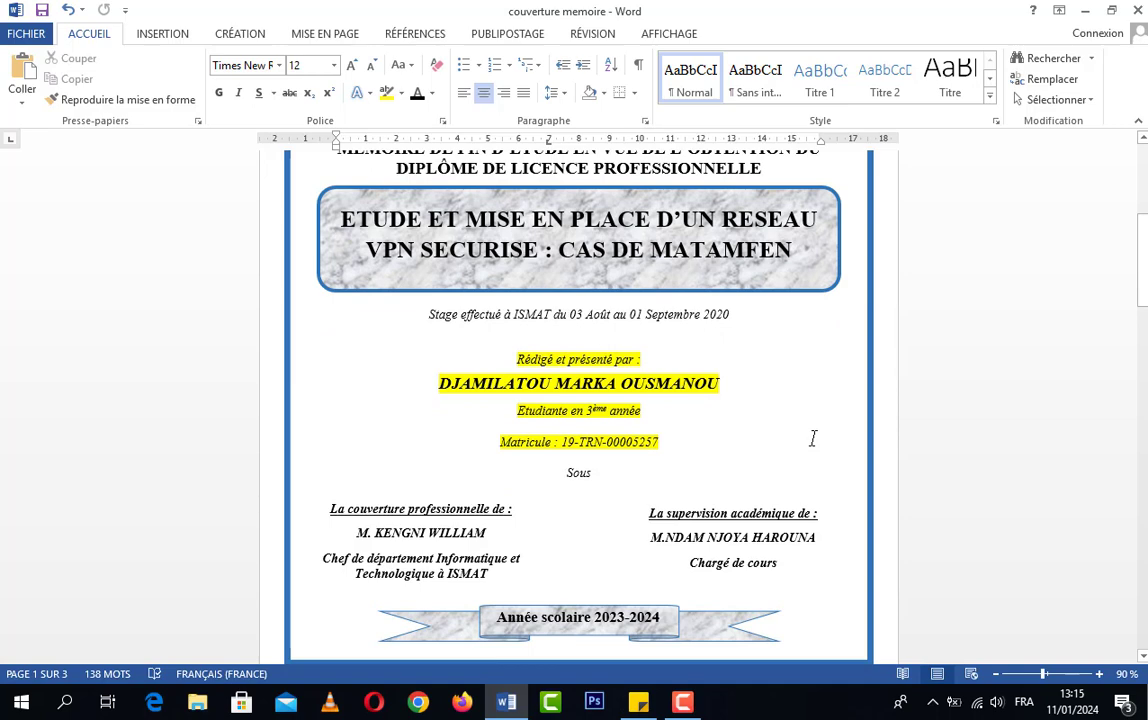
pyautogui.scroll(-3, 812, 438)
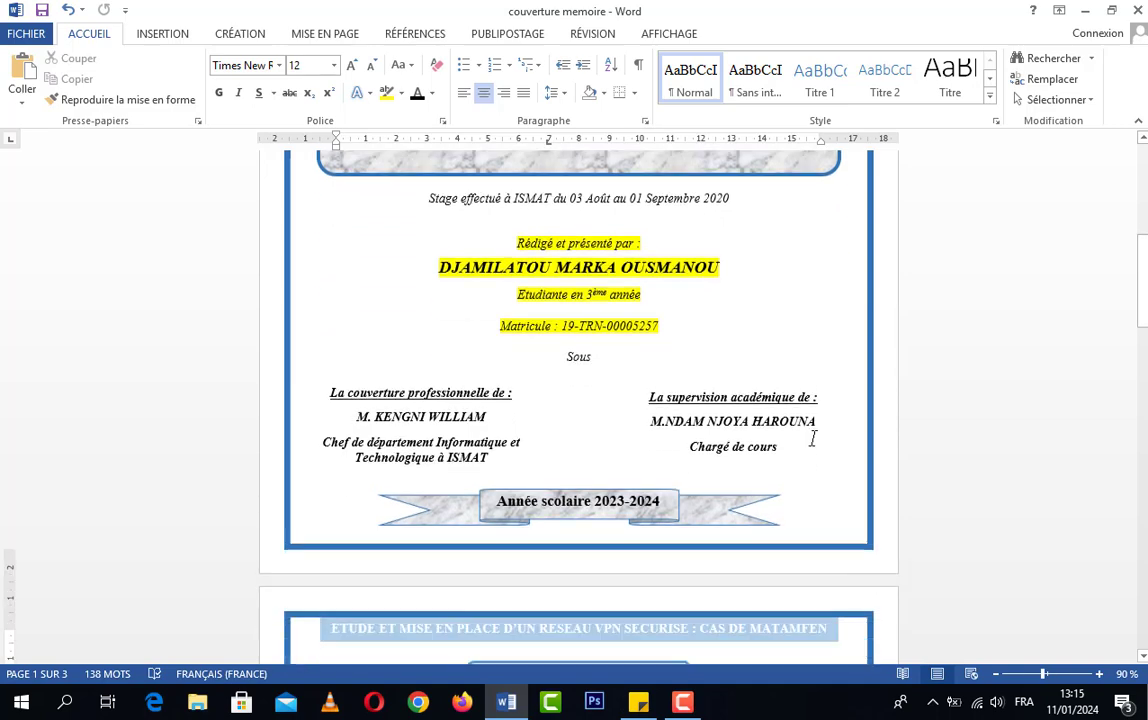
pyautogui.scroll(3, 812, 436)
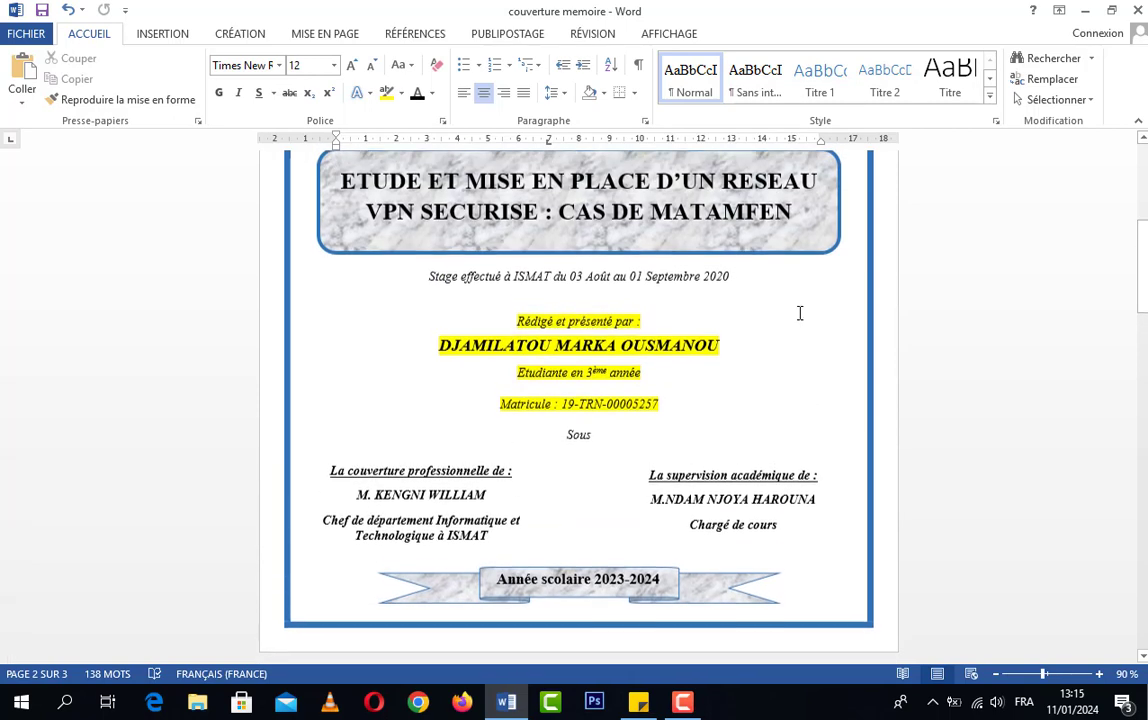
pyautogui.click(800, 306)
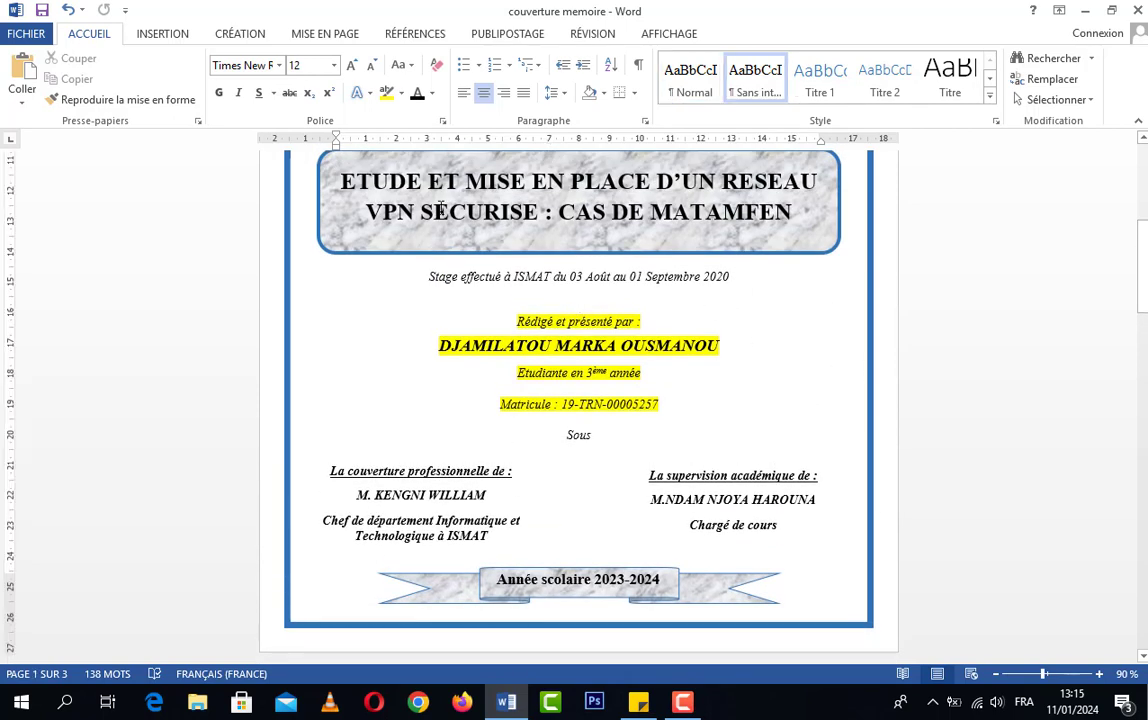
pyautogui.click(240, 36)
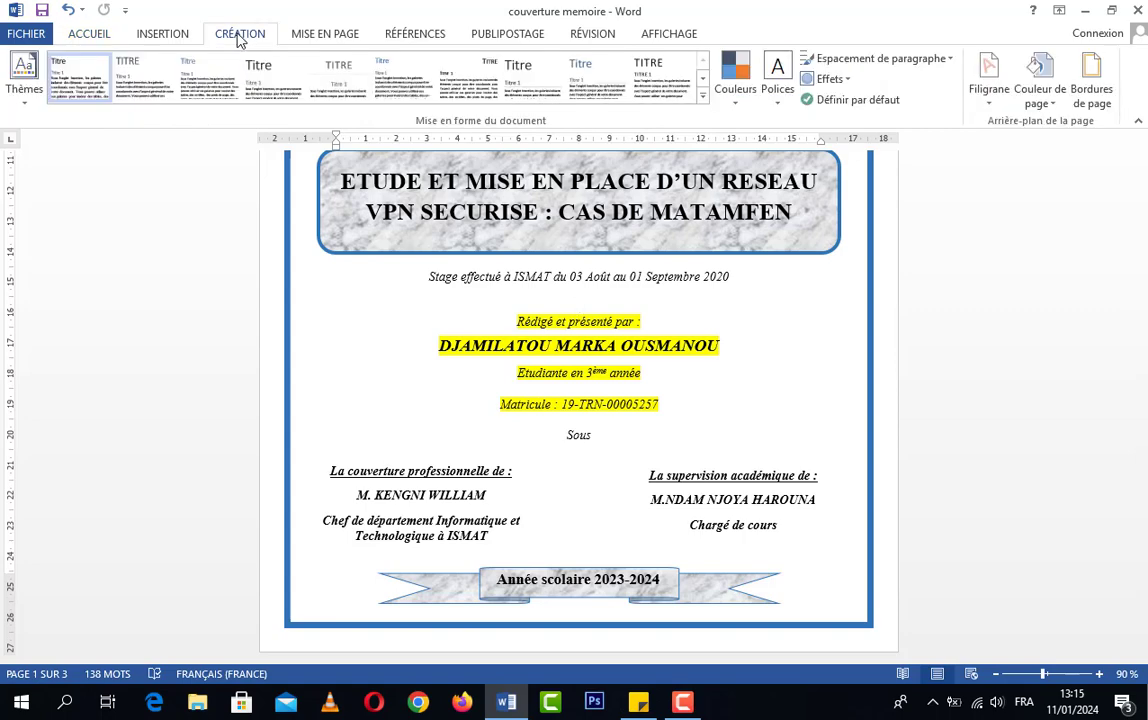
pyautogui.click(1090, 88)
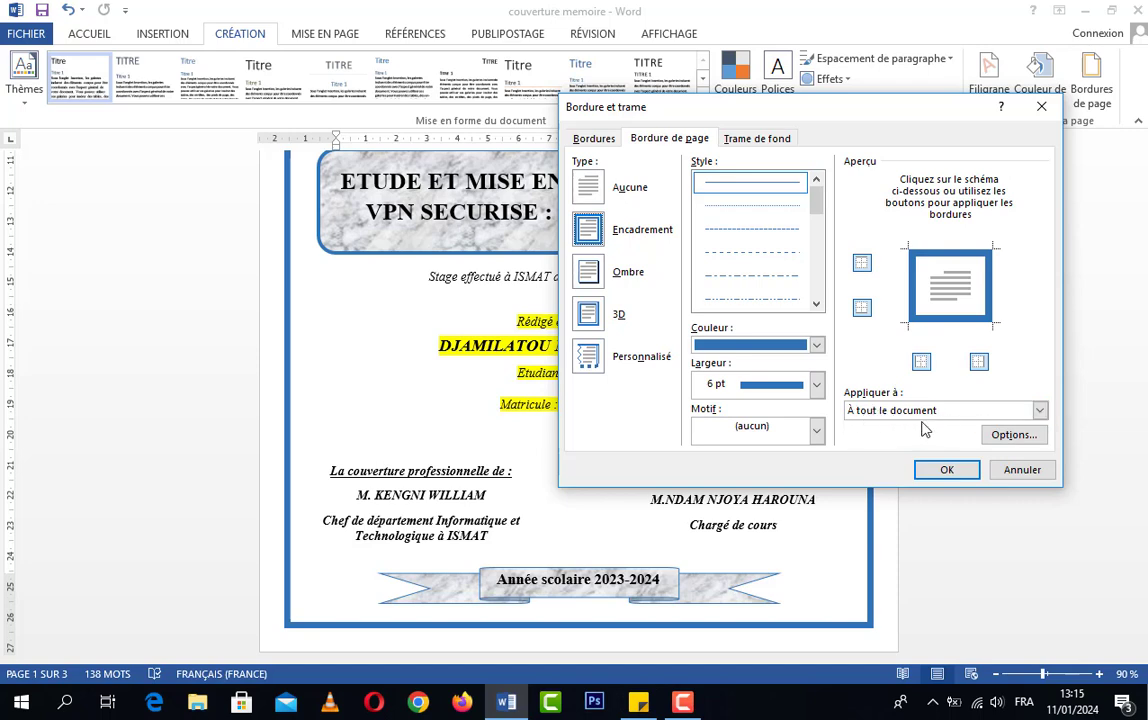
pyautogui.click(1040, 411)
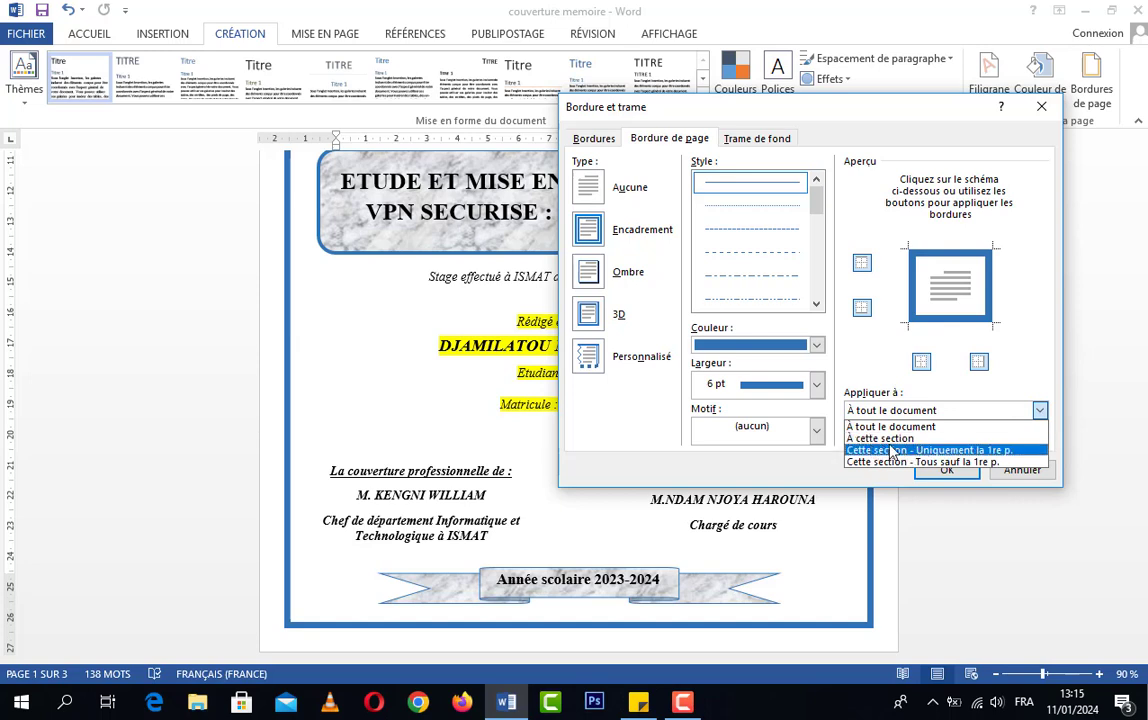
pyautogui.click(983, 453)
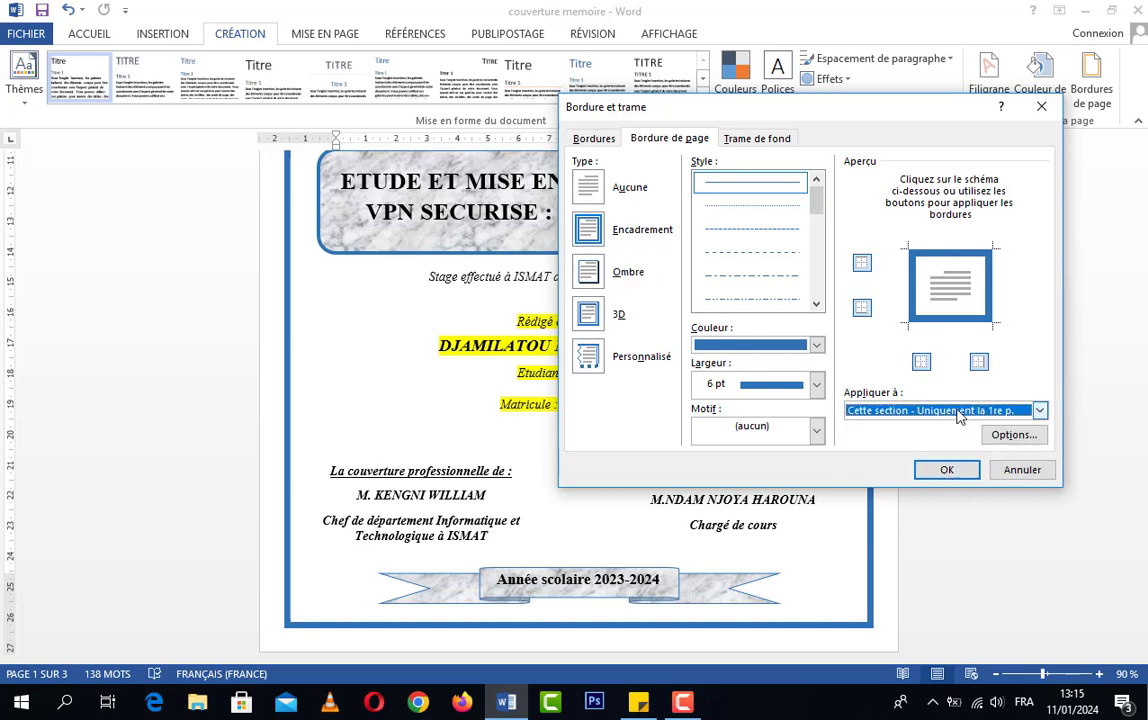
pyautogui.click(948, 472)
# Step: Remove the page border from the SOMMAIRE page's section by setting the type to "Aucune" with the scope "À cette section"
pyautogui.scroll(-8, 823, 441)
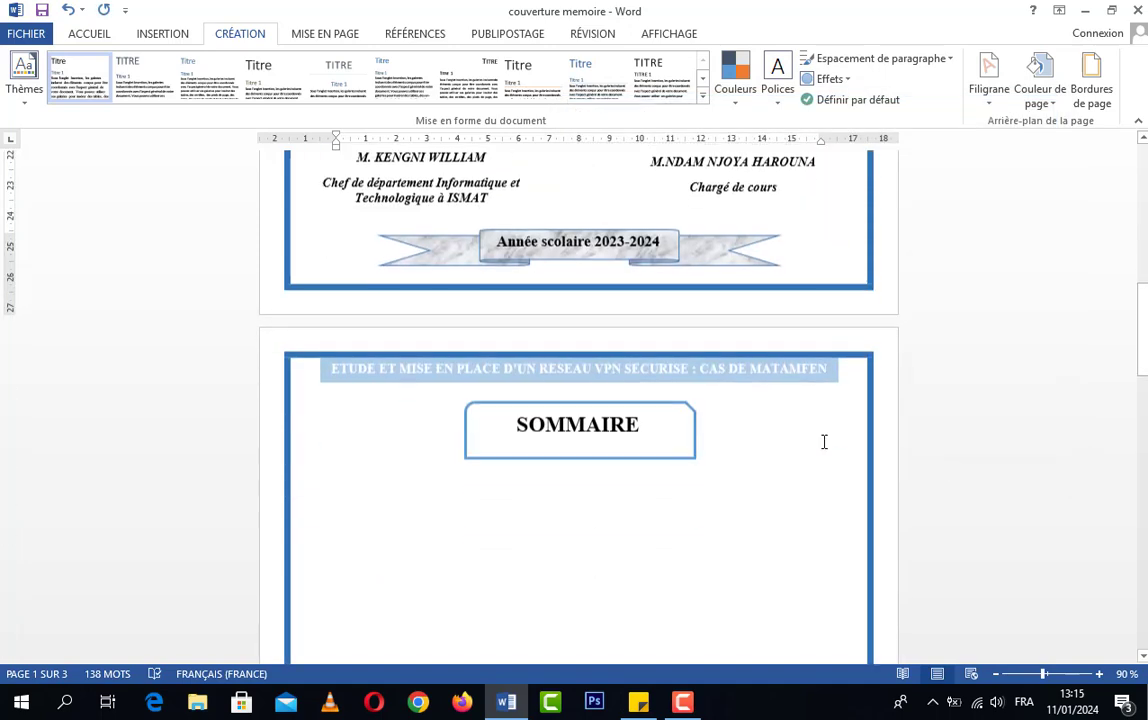
pyautogui.scroll(2, 758, 445)
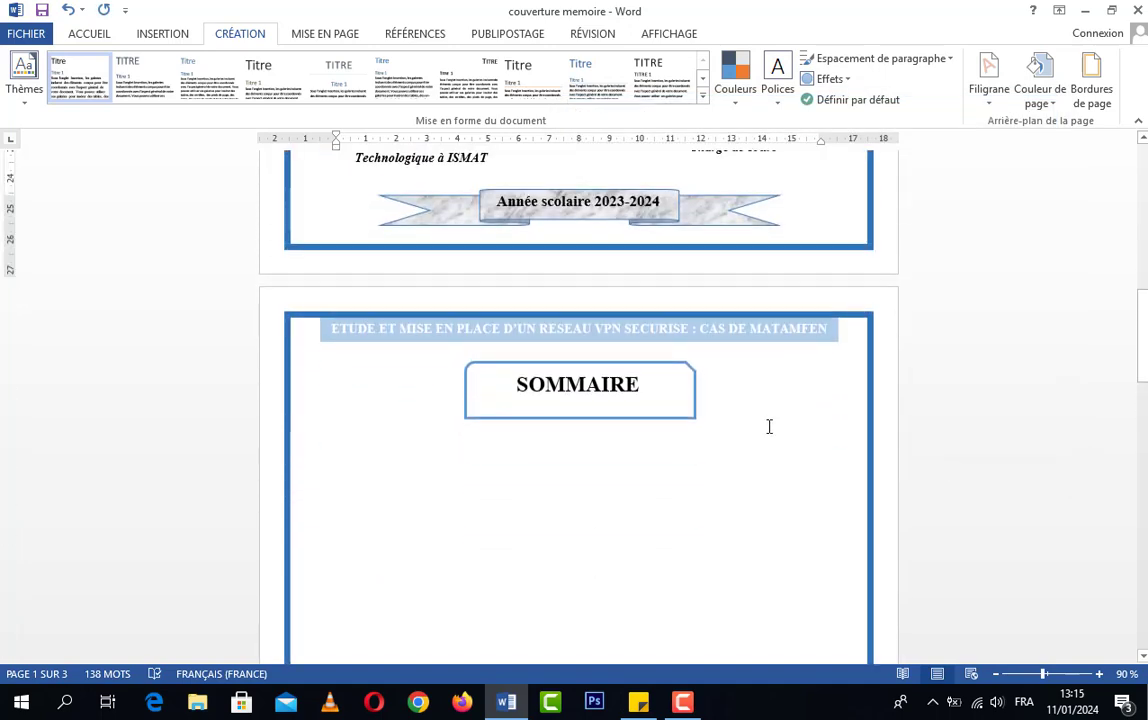
pyautogui.scroll(-4, 862, 323)
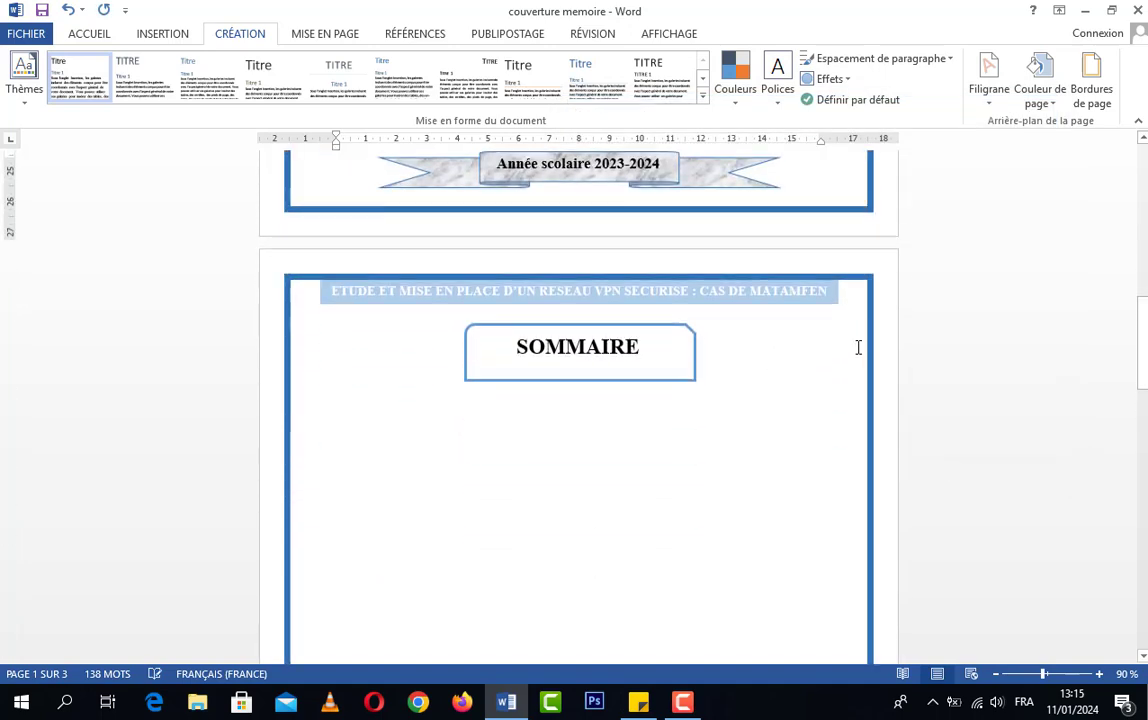
pyautogui.scroll(2, 774, 290)
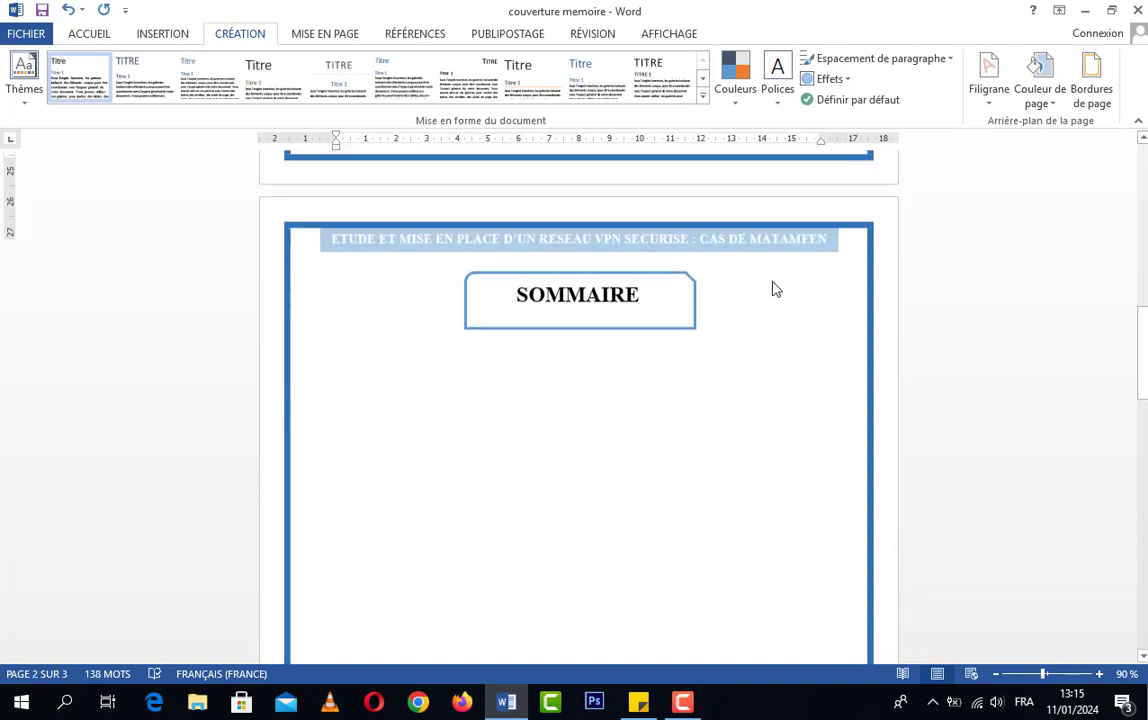
pyautogui.scroll(-2, 776, 292)
pyautogui.scroll(2, 781, 302)
pyautogui.scroll(-1, 810, 386)
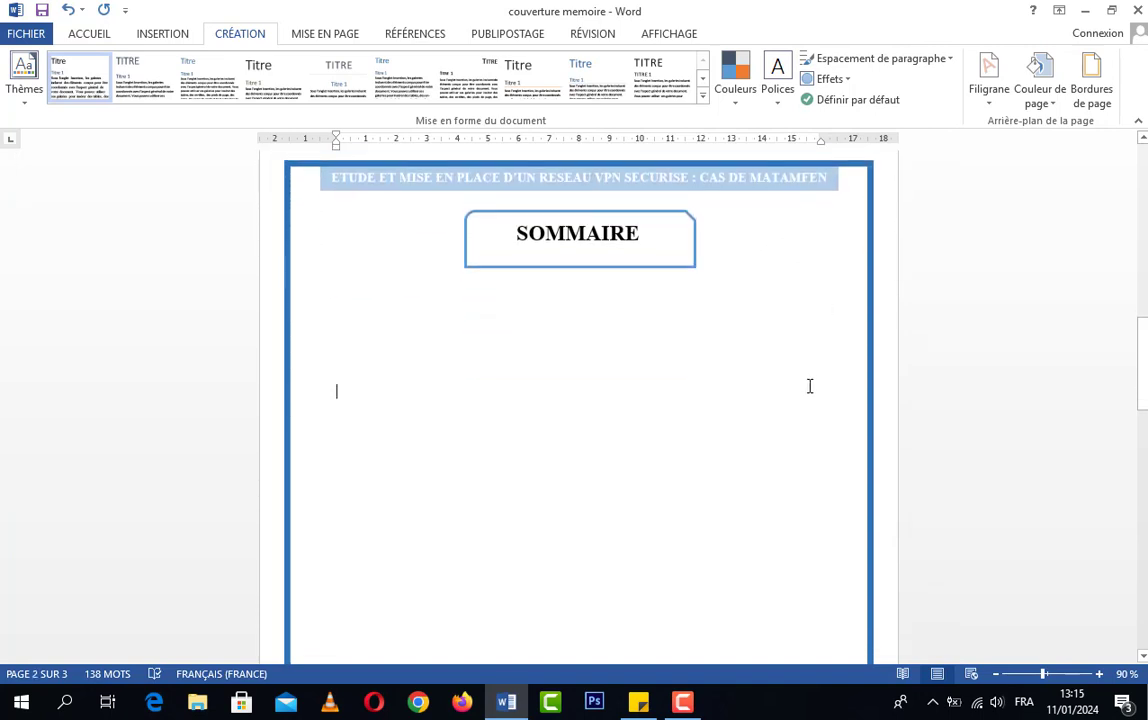
pyautogui.click(1092, 88)
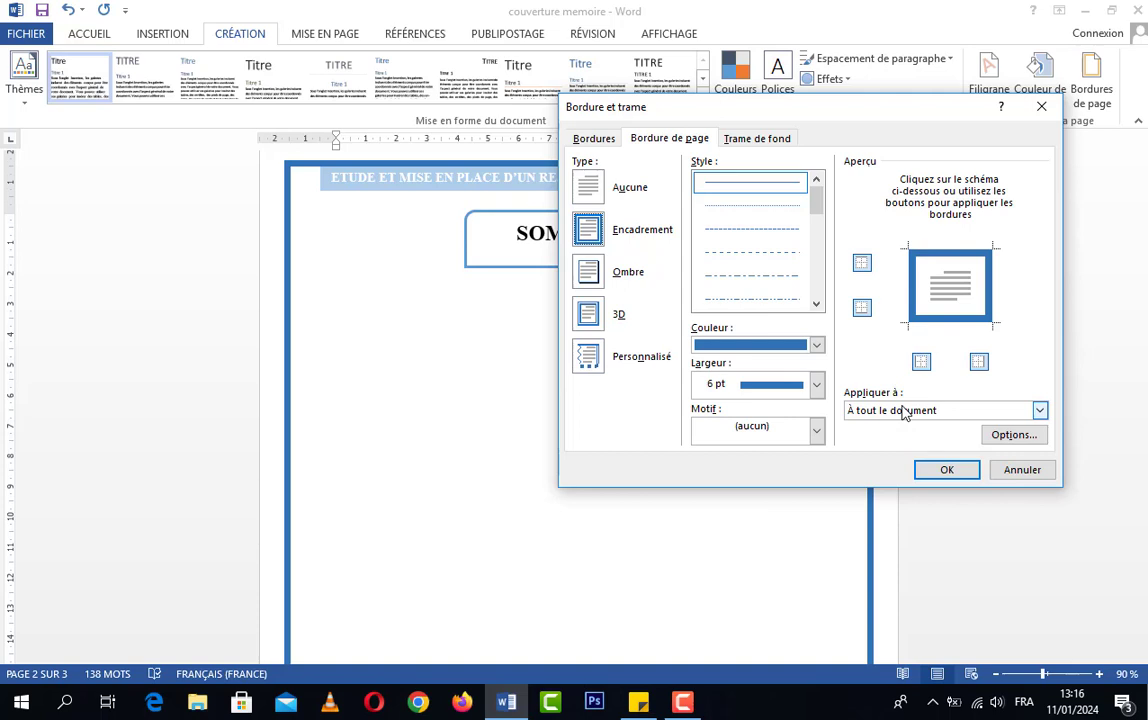
pyautogui.click(862, 411)
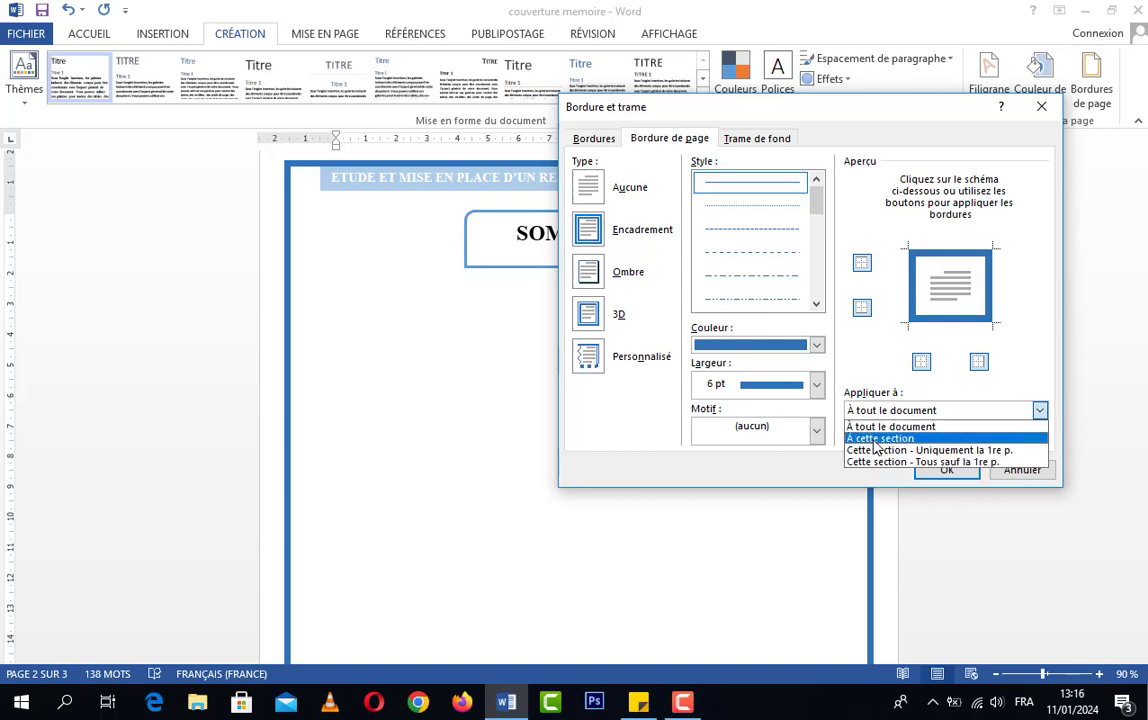
pyautogui.click(875, 439)
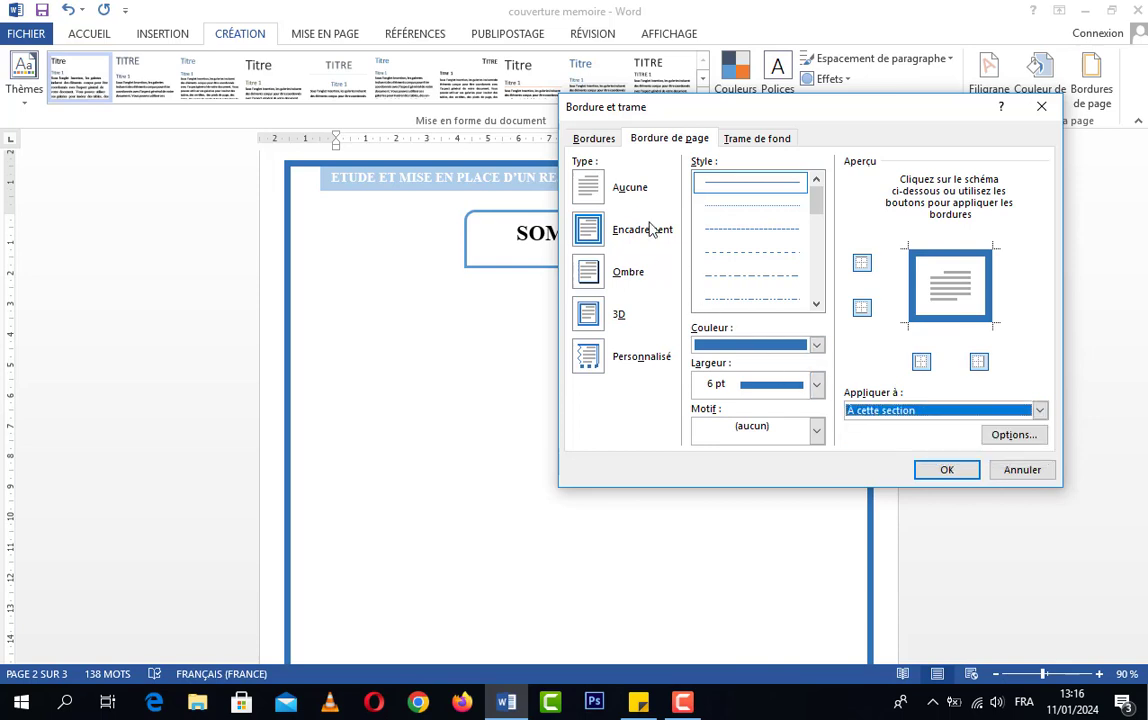
pyautogui.click(589, 187)
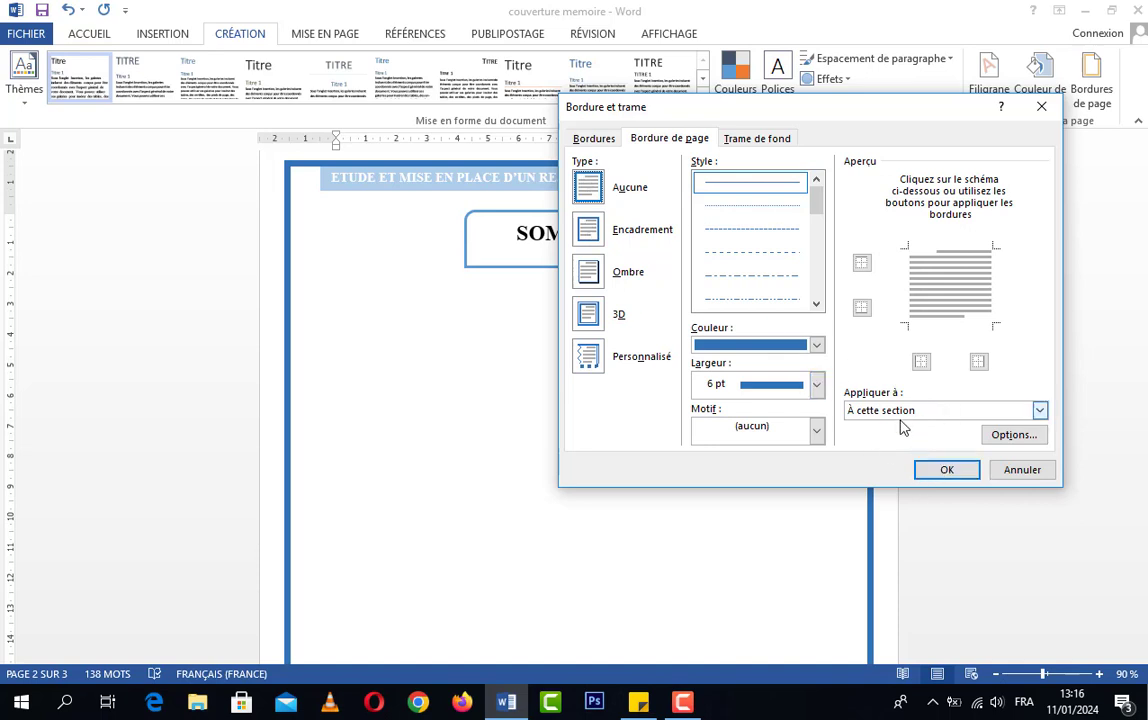
pyautogui.click(946, 470)
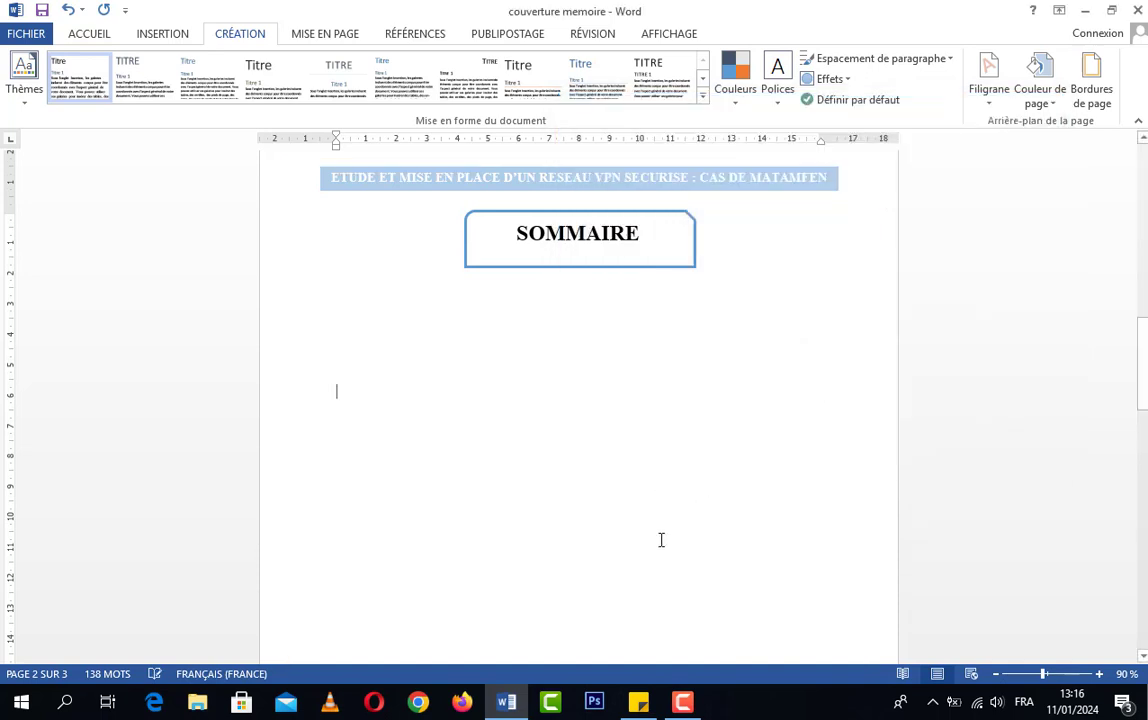
# Step: Check the page borders on the cover page and the SOMMAIRE page
pyautogui.scroll(3, 665, 543)
pyautogui.scroll(12, 673, 546)
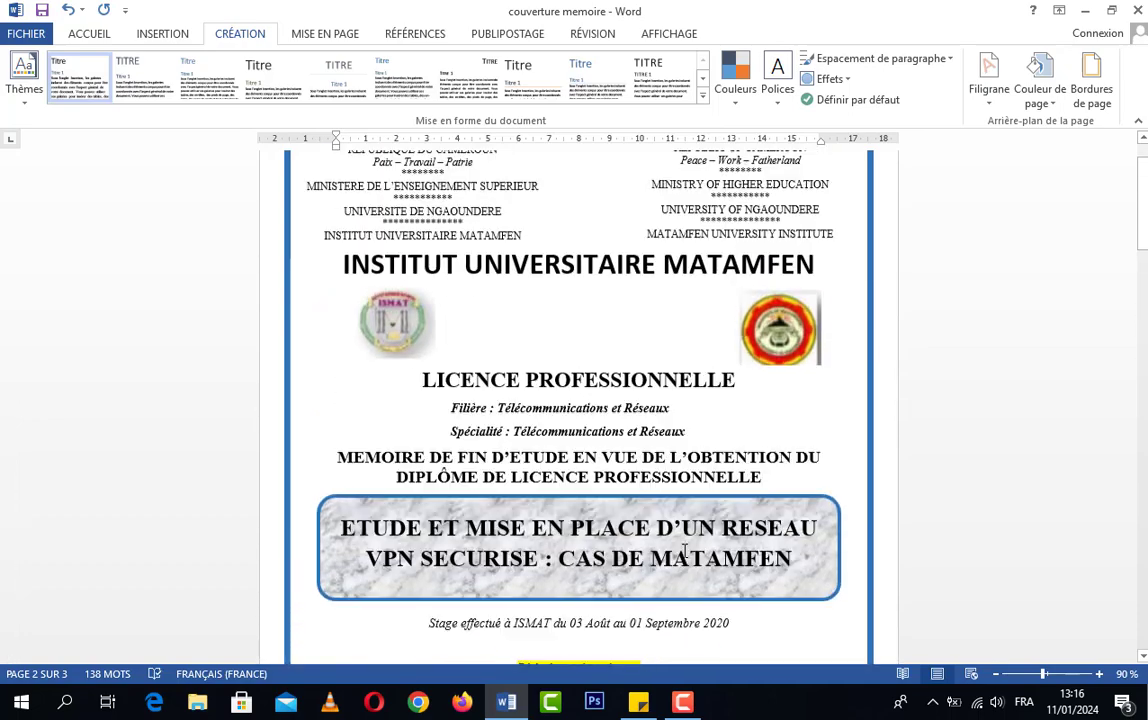
pyautogui.scroll(-10, 685, 550)
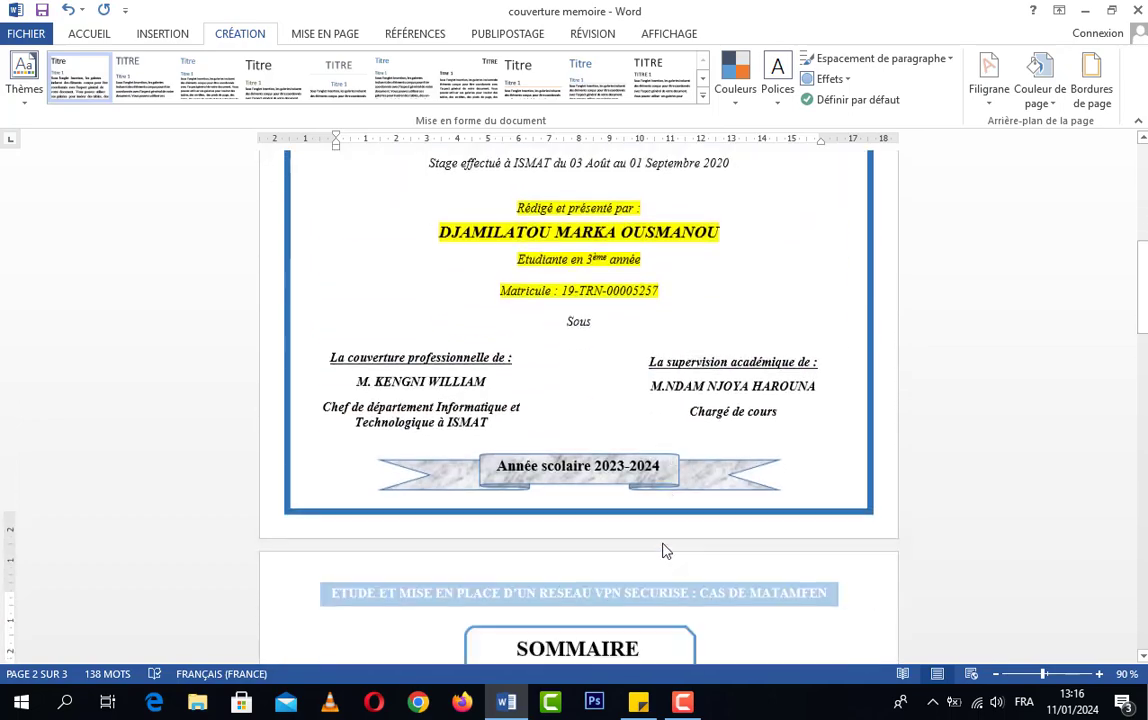
pyautogui.scroll(10, 340, 490)
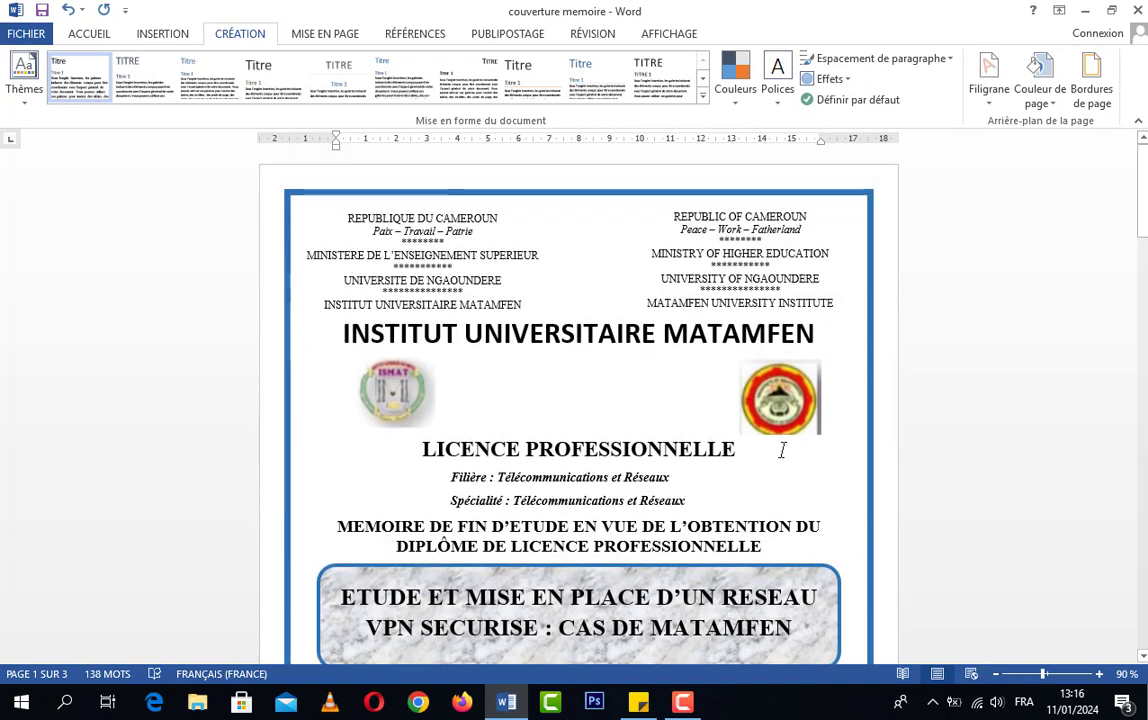
# Step: Review the page border, headers and footers from the cover page through to the last page of the thesis
pyautogui.scroll(-12, 770, 468)
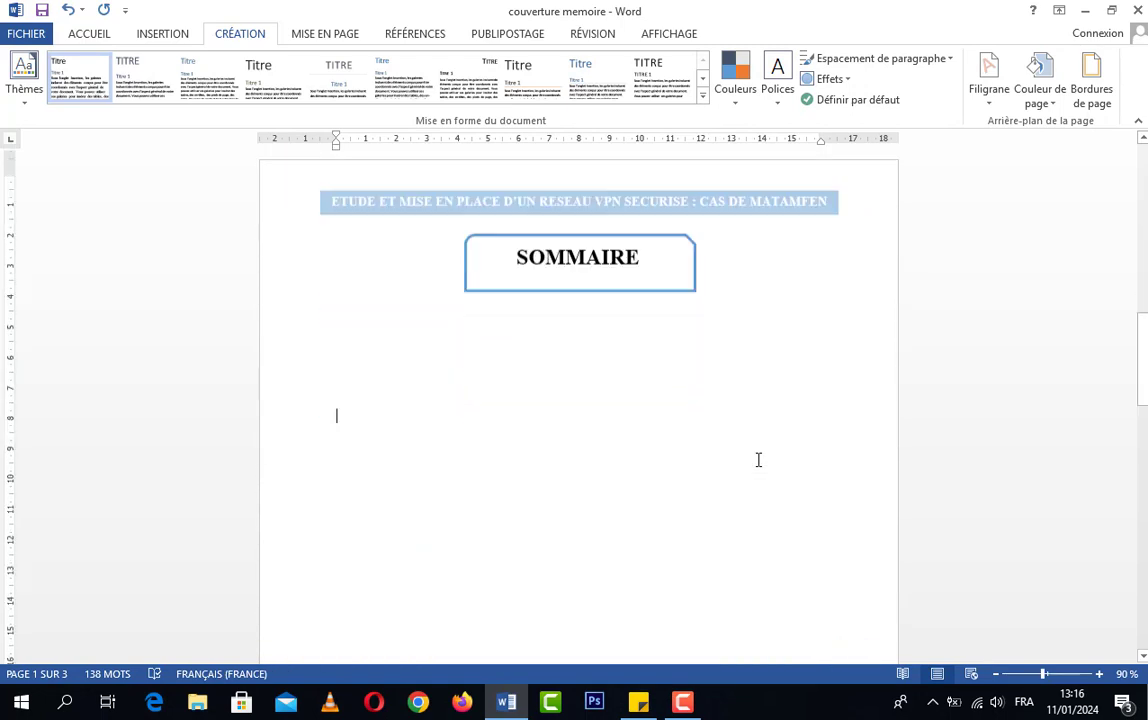
pyautogui.scroll(-20, 758, 459)
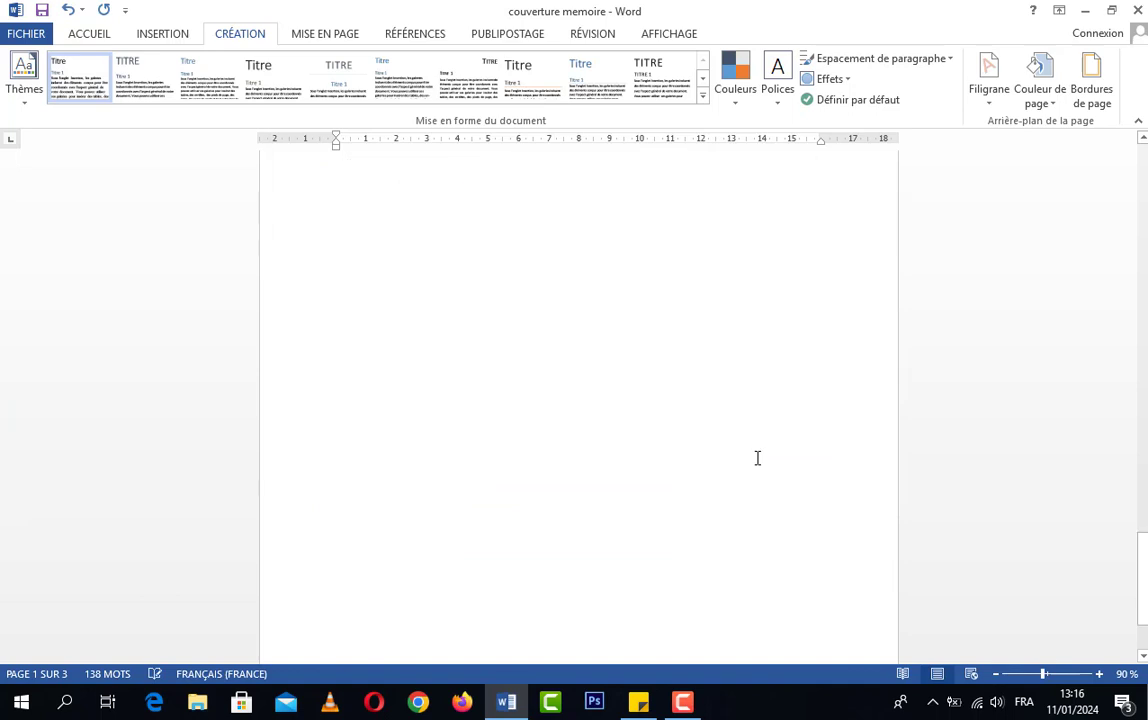
pyautogui.scroll(10, 757, 458)
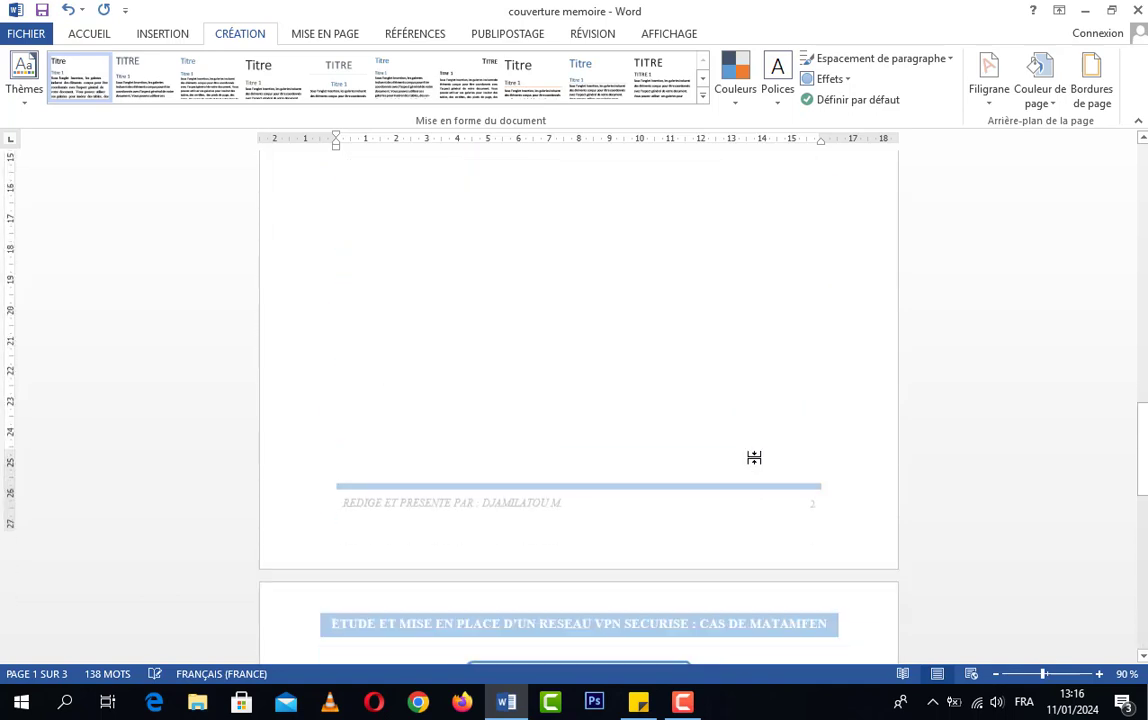
pyautogui.scroll(11, 751, 453)
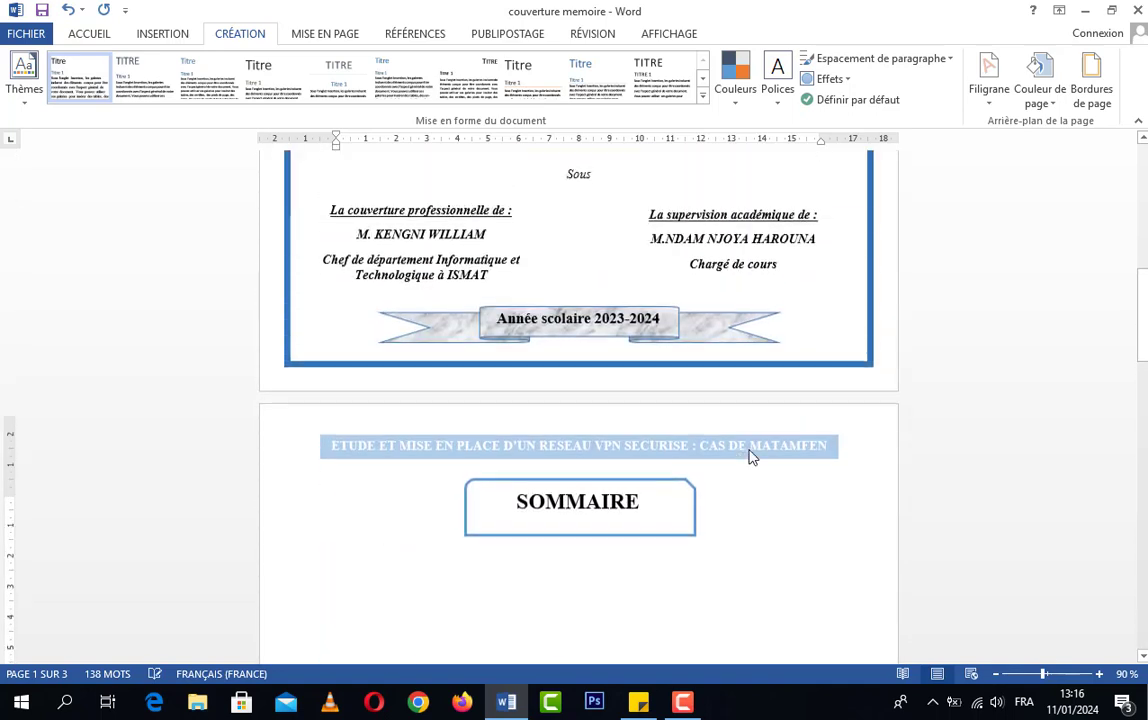
pyautogui.scroll(10, 751, 457)
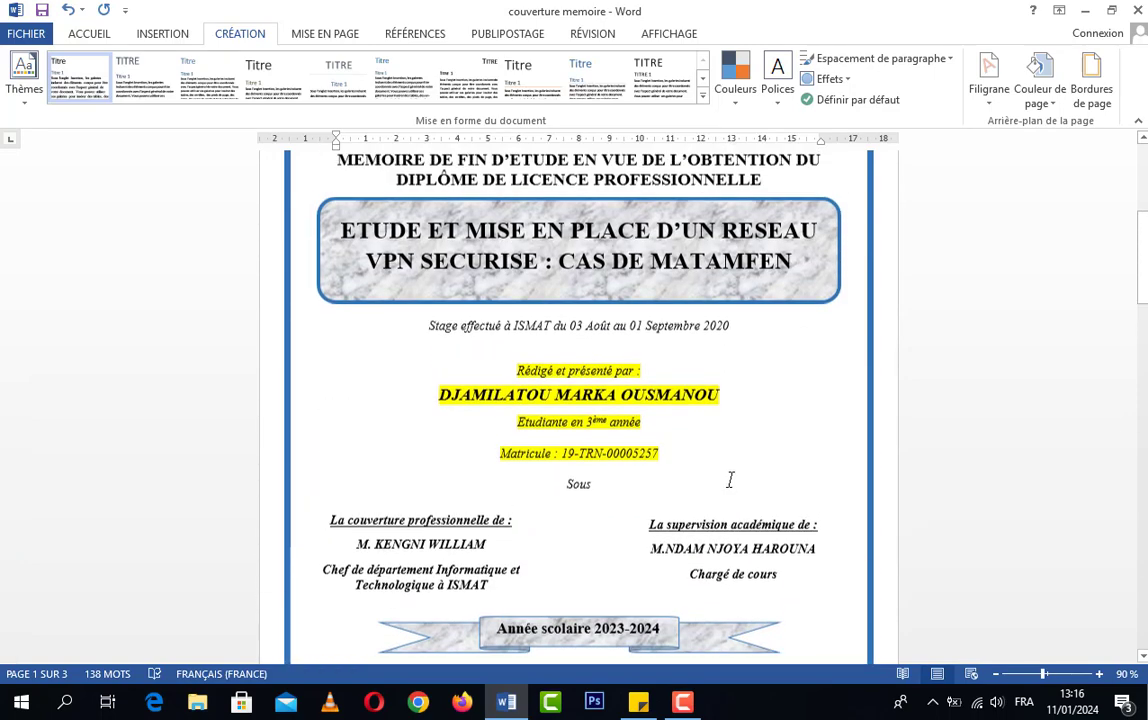
pyautogui.scroll(6, 730, 466)
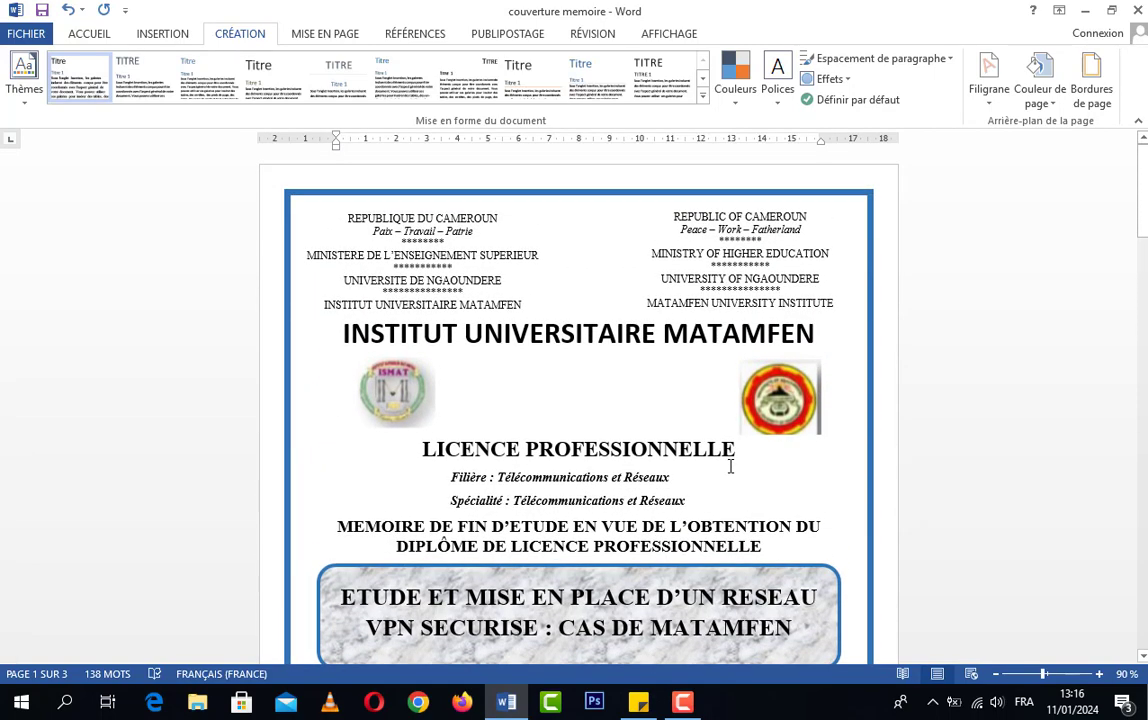
pyautogui.scroll(-10, 768, 398)
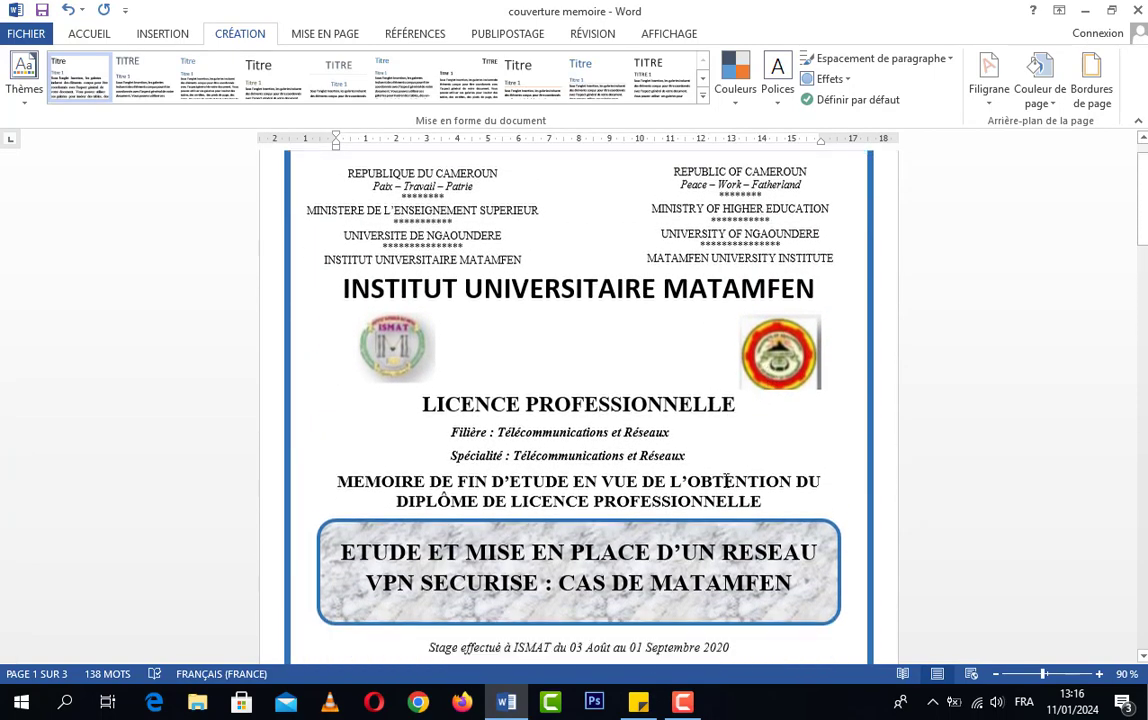
pyautogui.scroll(-8, 700, 474)
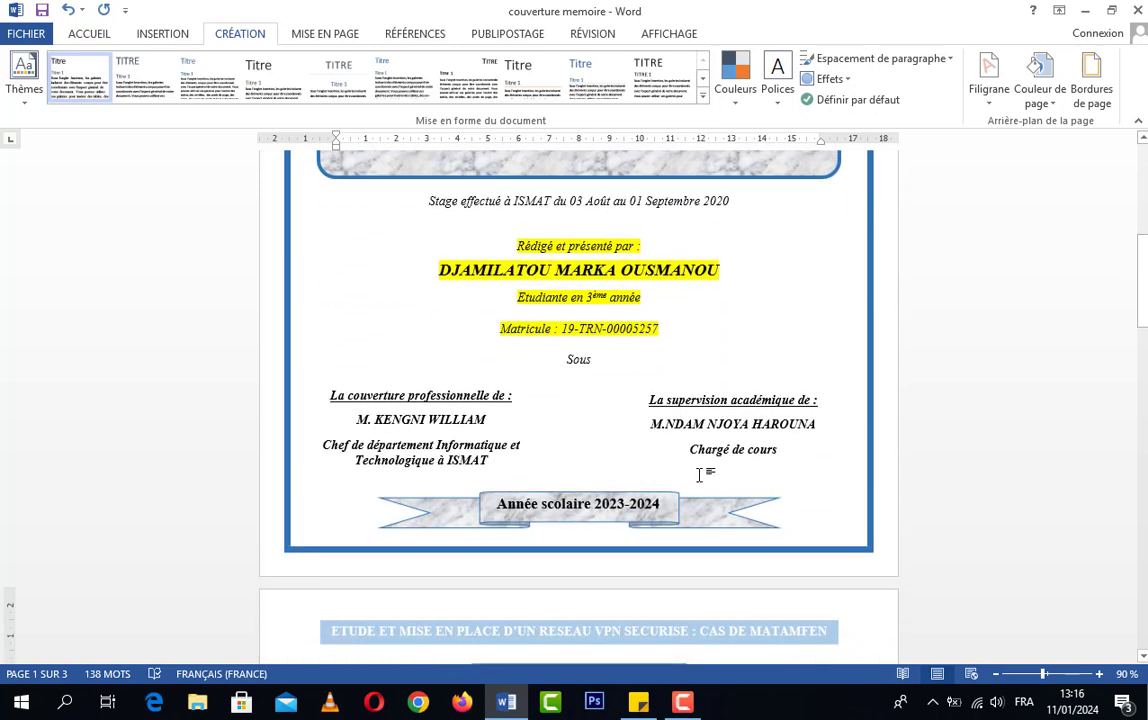
# Step: Place the cursor on the SOMMAIRE page and check the headers and footers of the pages following the cover
pyautogui.click(680, 469)
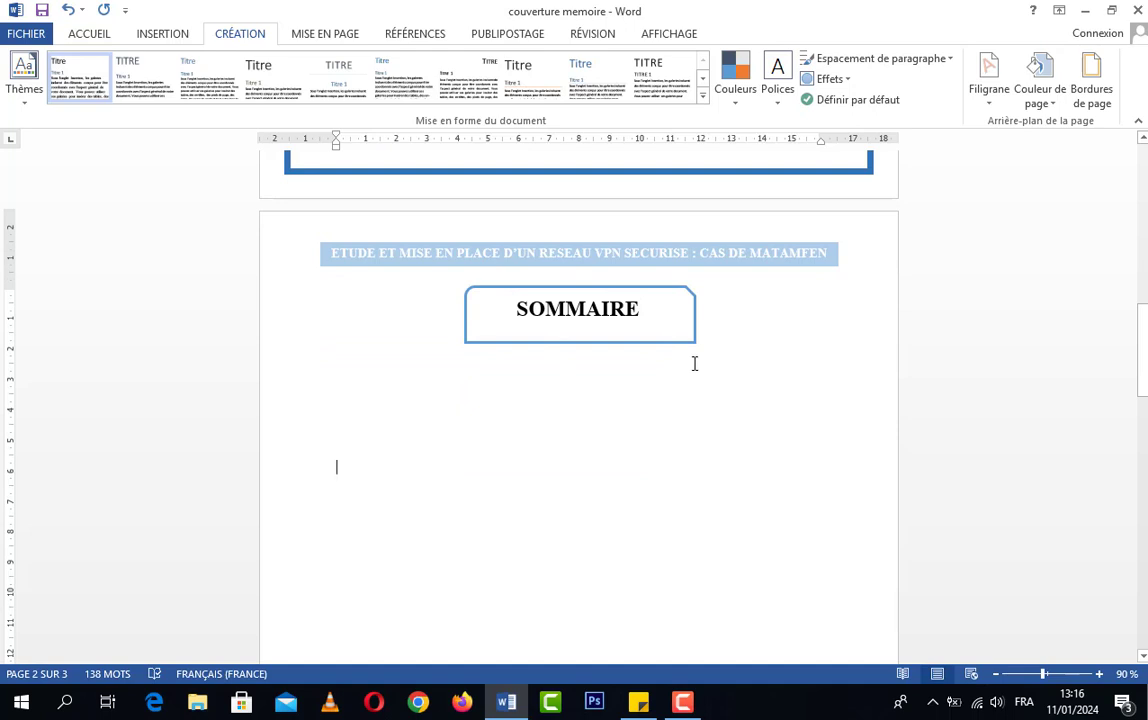
pyautogui.scroll(5, 694, 363)
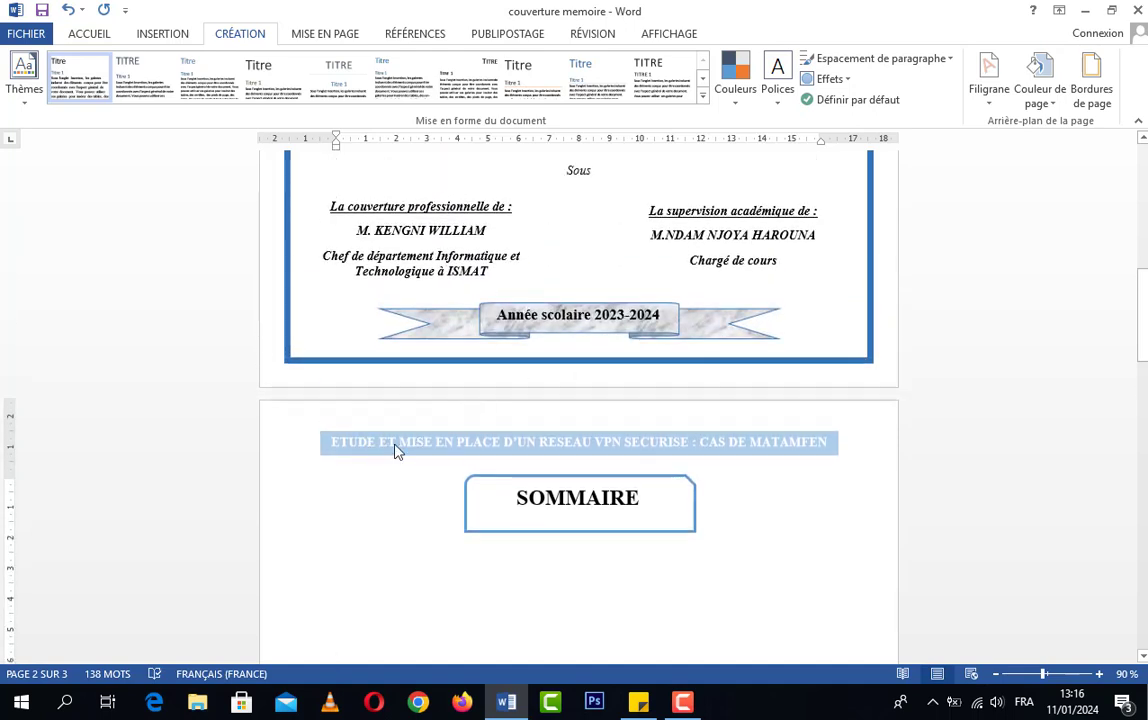
pyautogui.scroll(-15, 762, 490)
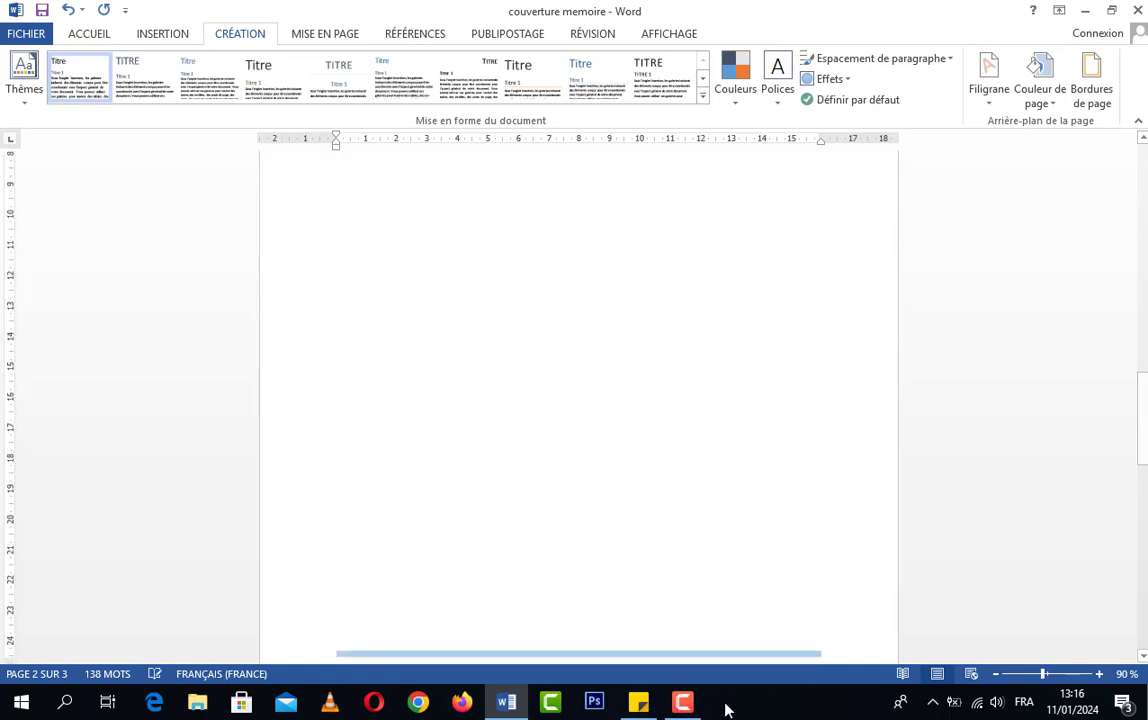
pyautogui.scroll(10, 761, 663)
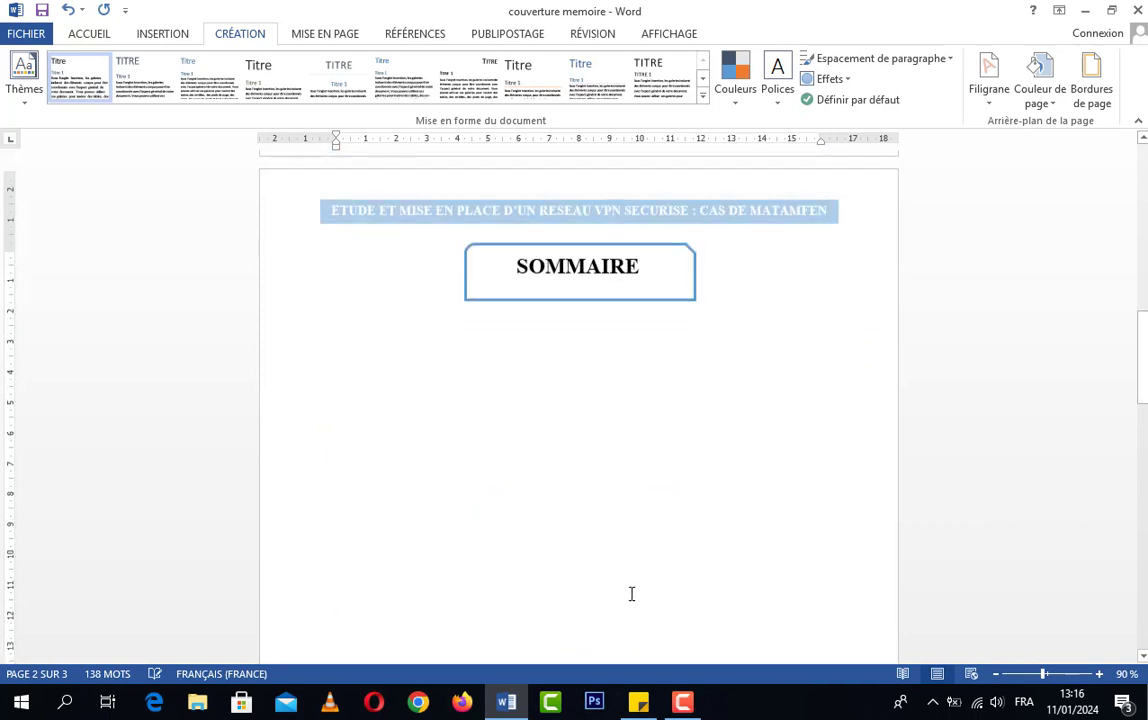
pyautogui.scroll(1, 631, 594)
pyautogui.scroll(-10, 710, 435)
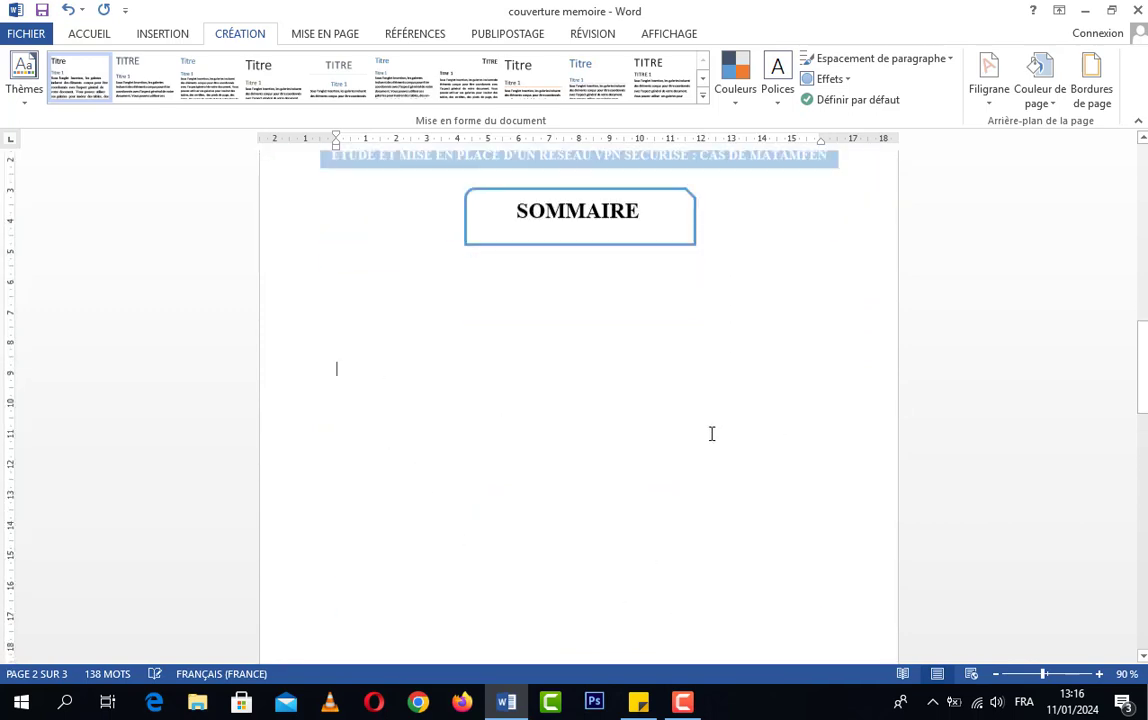
pyautogui.scroll(-6, 707, 439)
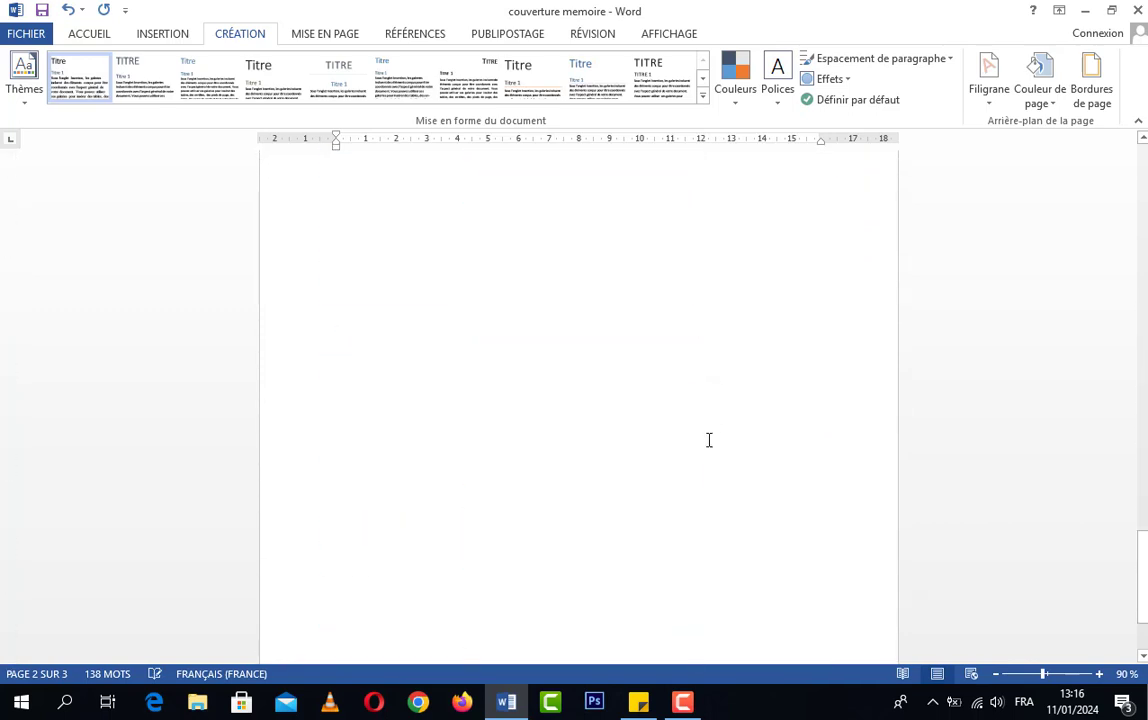
pyautogui.scroll(12, 640, 460)
pyautogui.scroll(20, 621, 491)
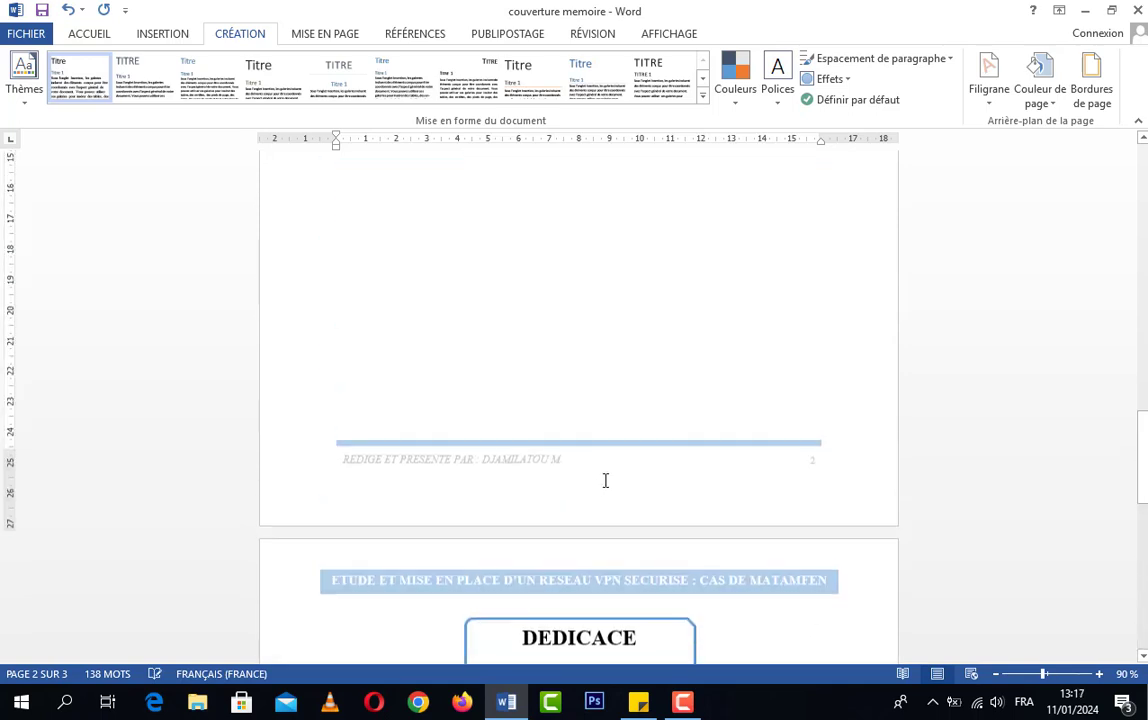
pyautogui.scroll(2, 614, 460)
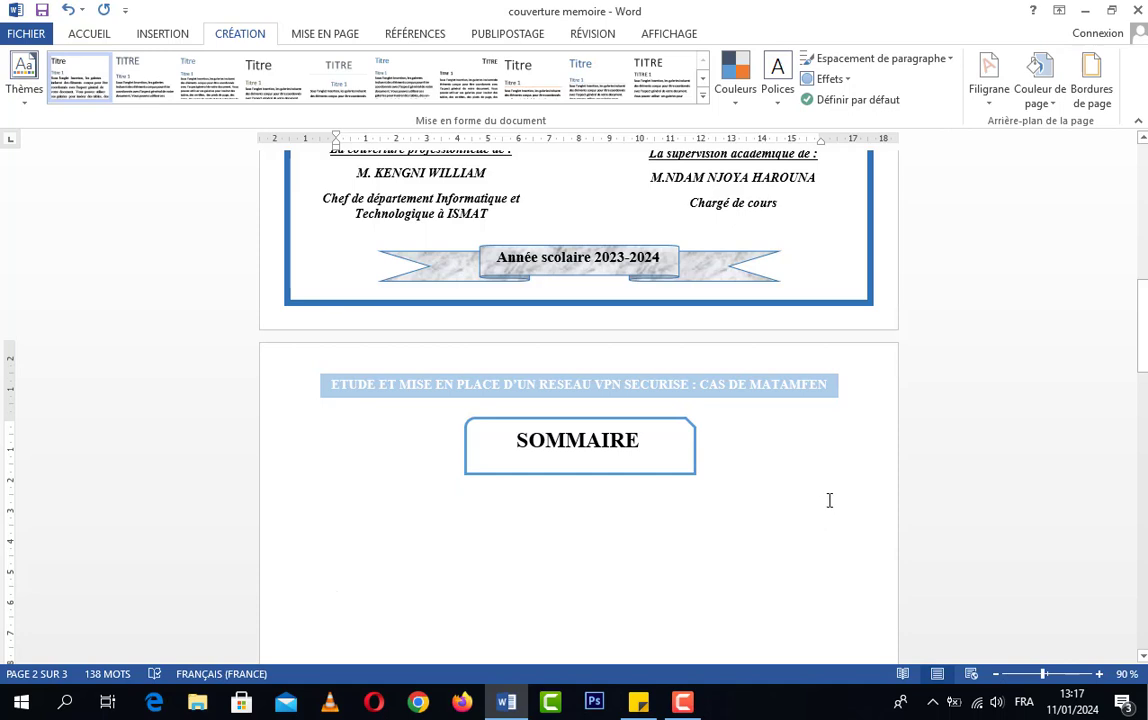
pyautogui.scroll(-4, 812, 500)
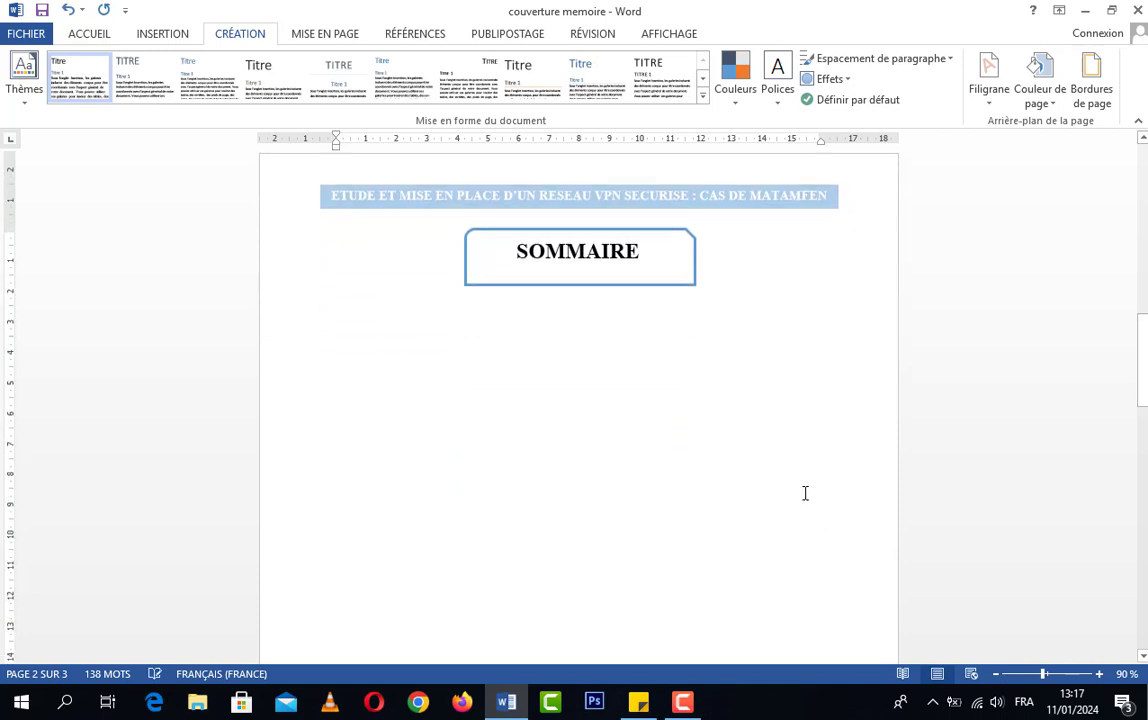
pyautogui.scroll(-2, 788, 494)
pyautogui.scroll(5, 670, 510)
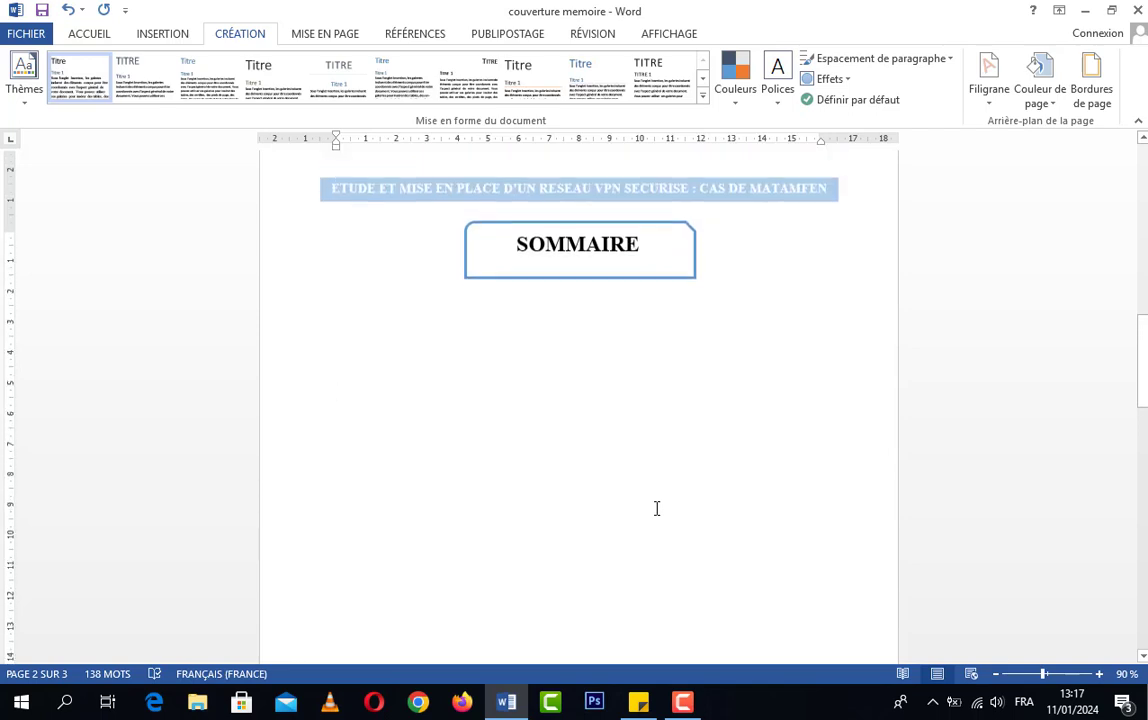
pyautogui.scroll(2, 690, 527)
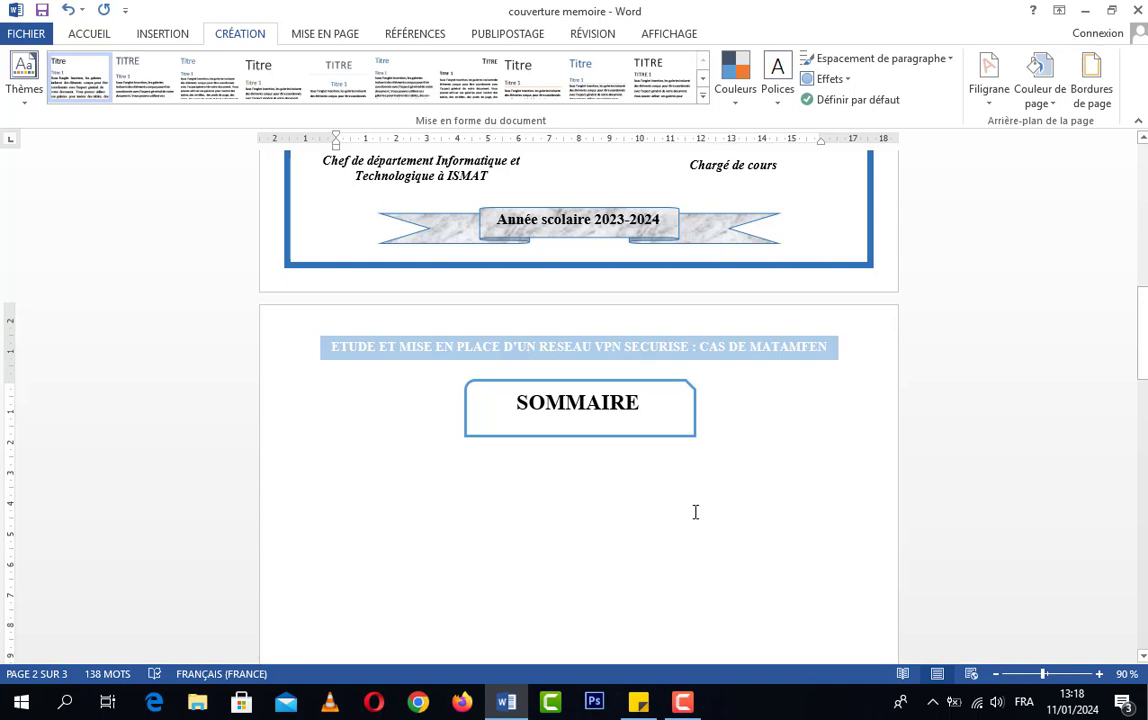
# Step: Examine the SOMMAIRE page's header and the page number in its footer, comparing them with the bottom of the cover page
pyautogui.scroll(-5, 695, 511)
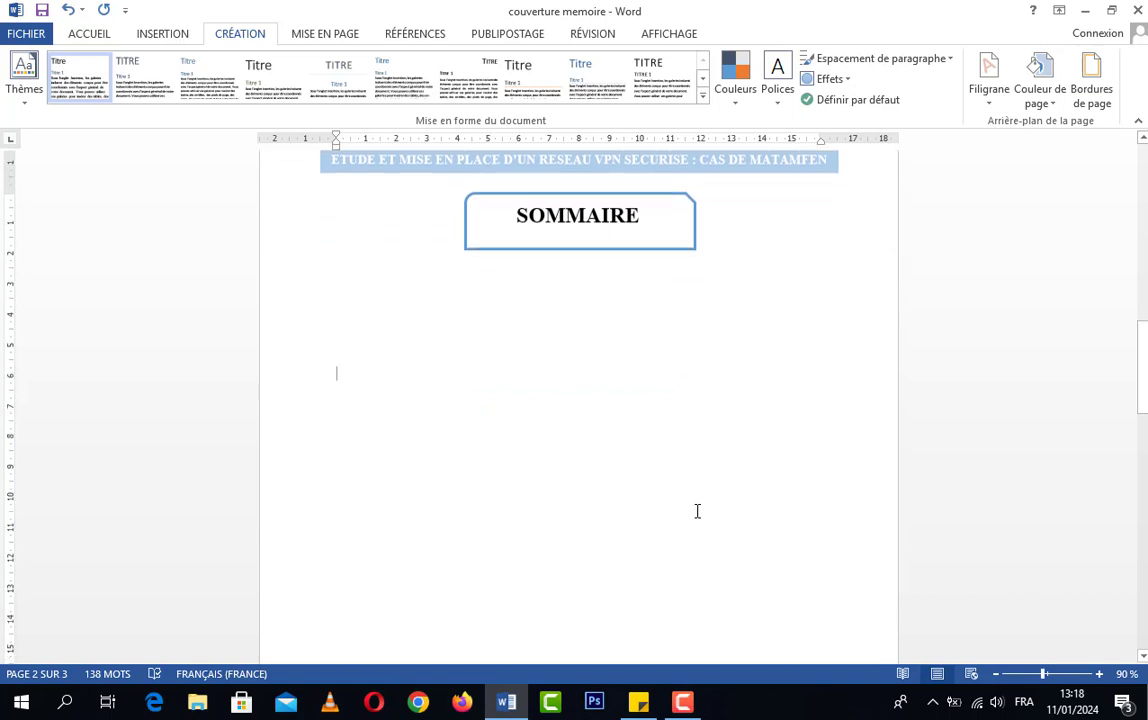
pyautogui.scroll(-10, 697, 511)
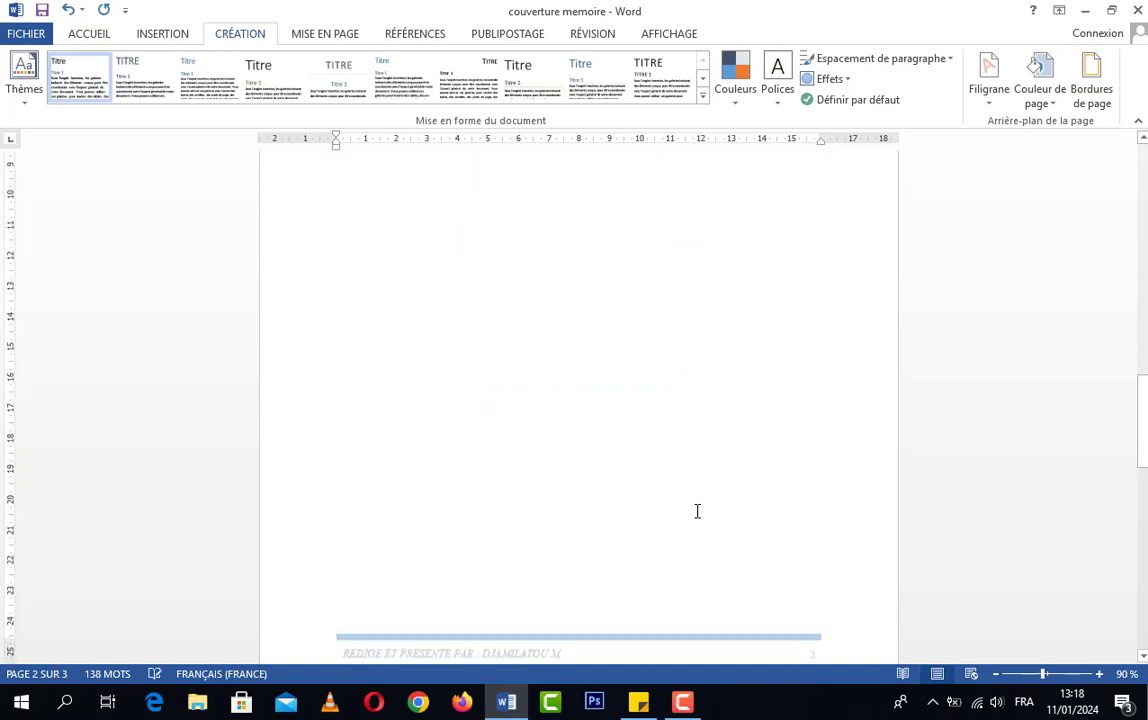
pyautogui.scroll(3, 697, 513)
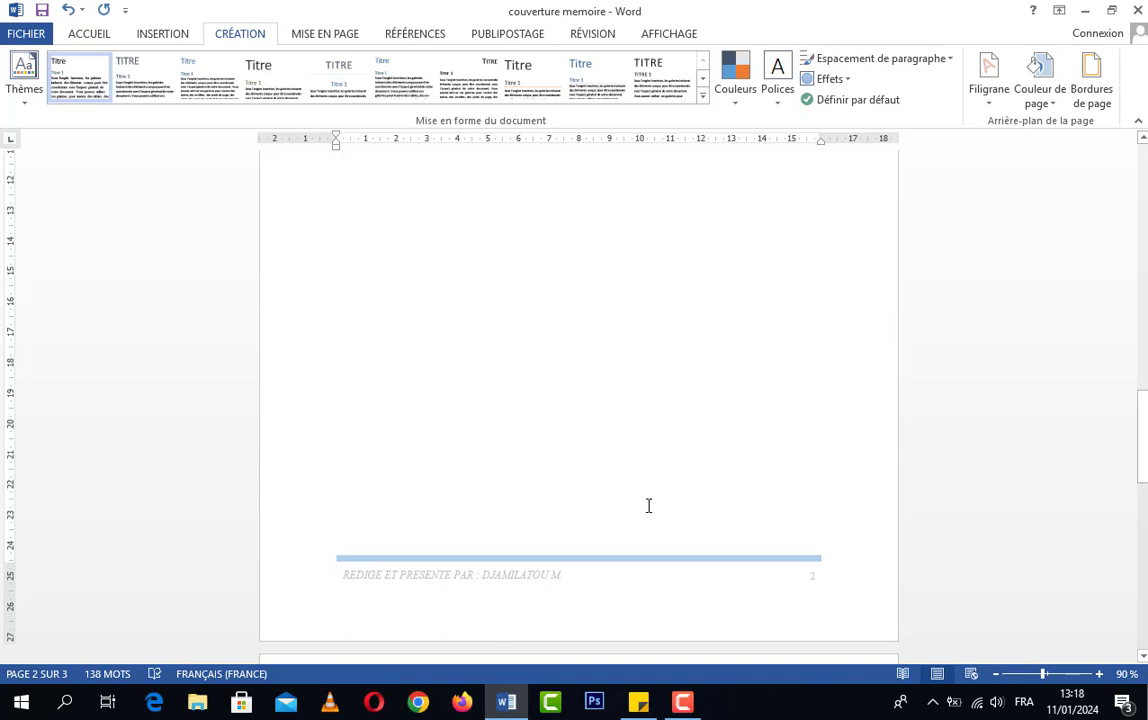
pyautogui.scroll(8, 660, 500)
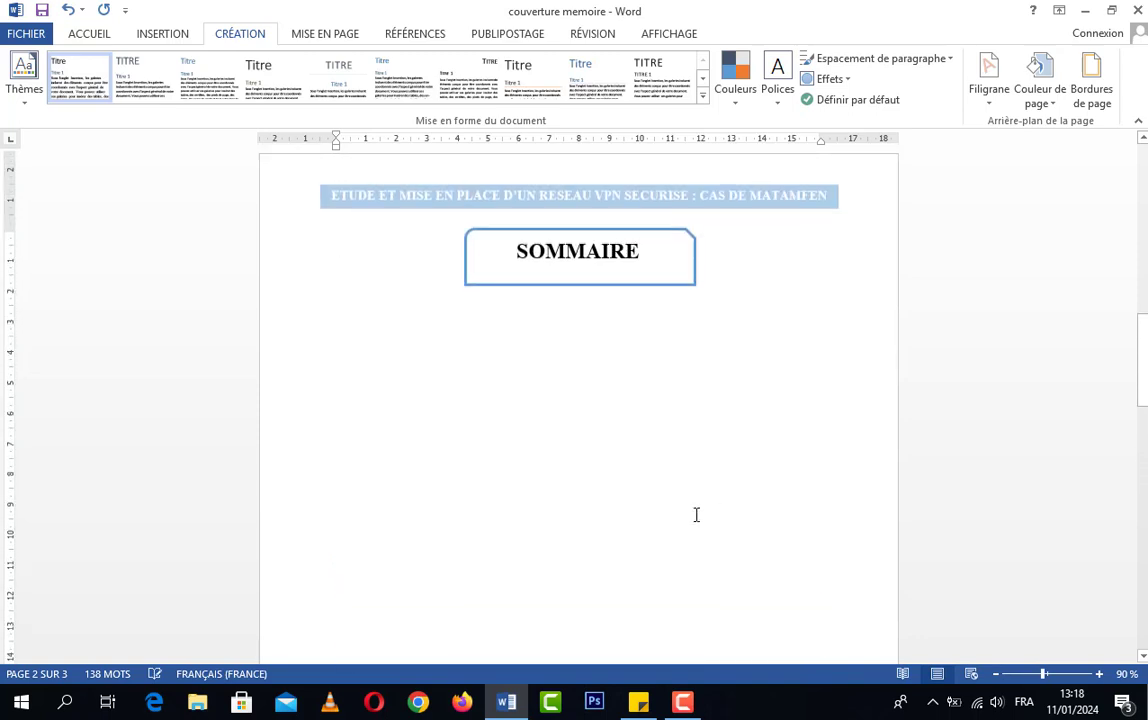
pyautogui.scroll(-9, 700, 516)
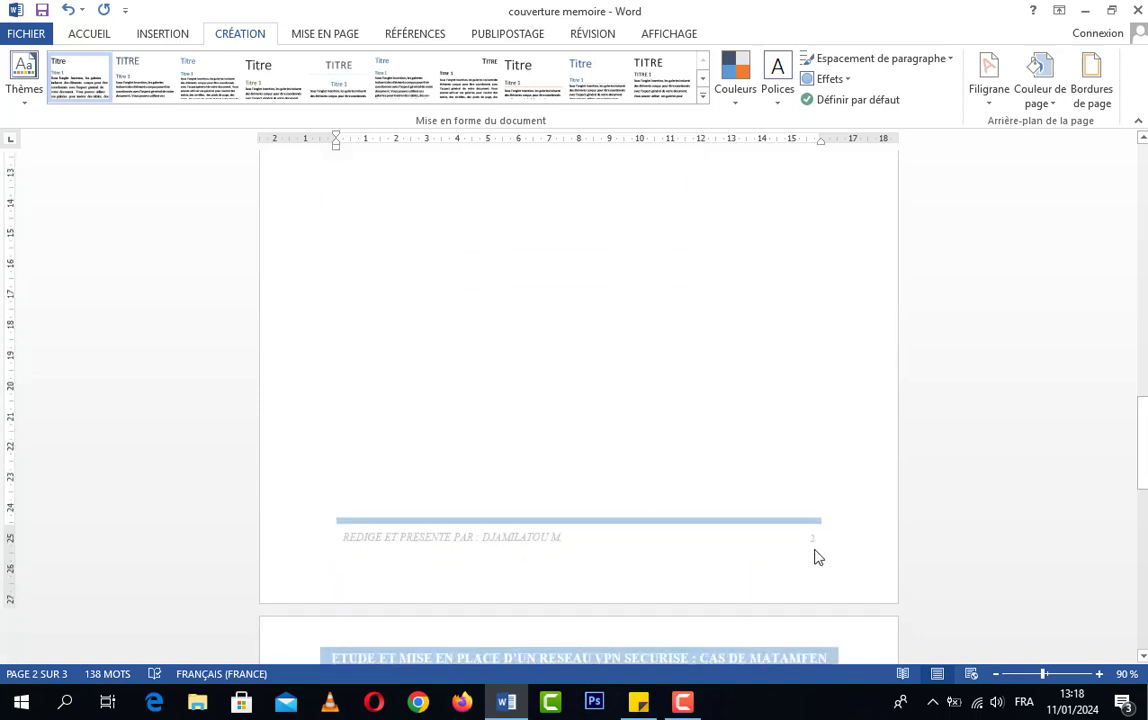
pyautogui.scroll(1, 790, 560)
pyautogui.scroll(-1, 780, 570)
pyautogui.scroll(2, 760, 565)
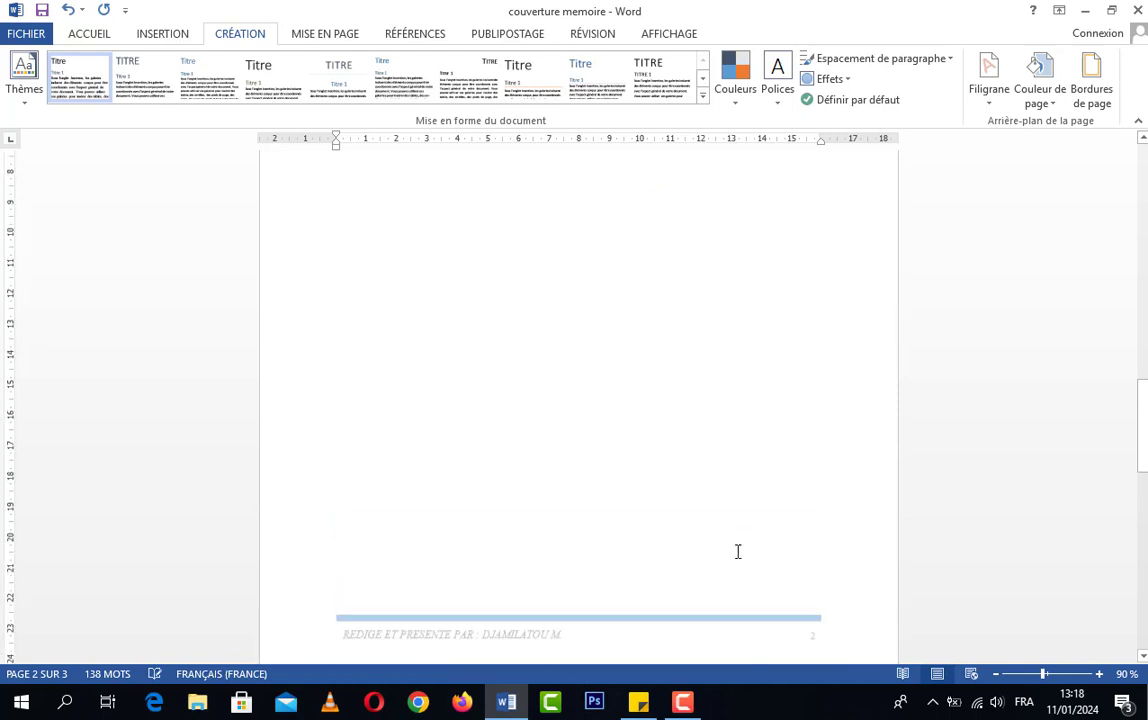
pyautogui.scroll(10, 738, 551)
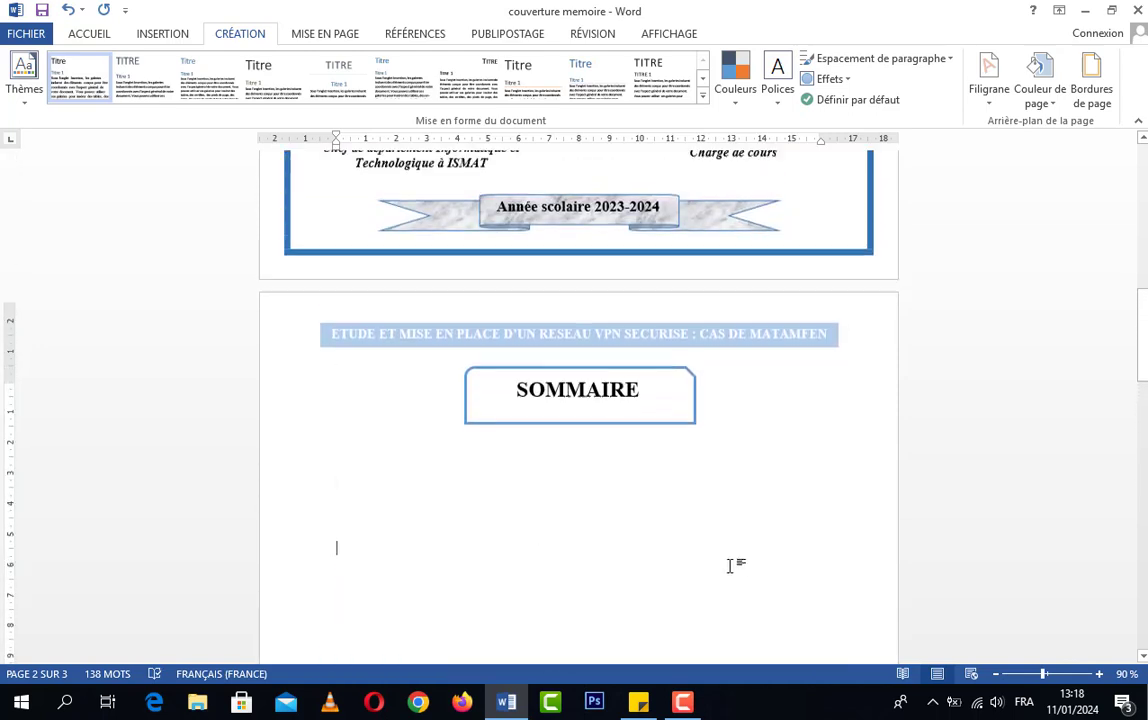
pyautogui.scroll(4, 730, 566)
pyautogui.scroll(-4, 725, 577)
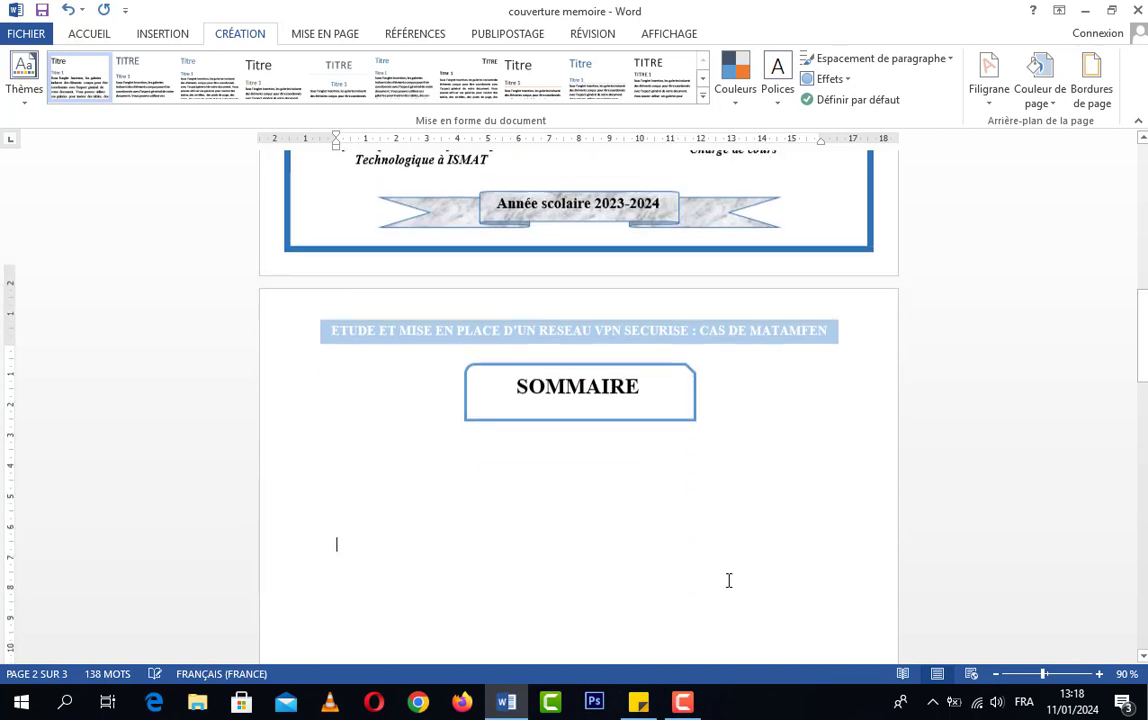
# Step: Inspect the page numbering in the SOMMAIRE page's footer and the header where the DEDICACE page begins
pyautogui.scroll(-5, 730, 580)
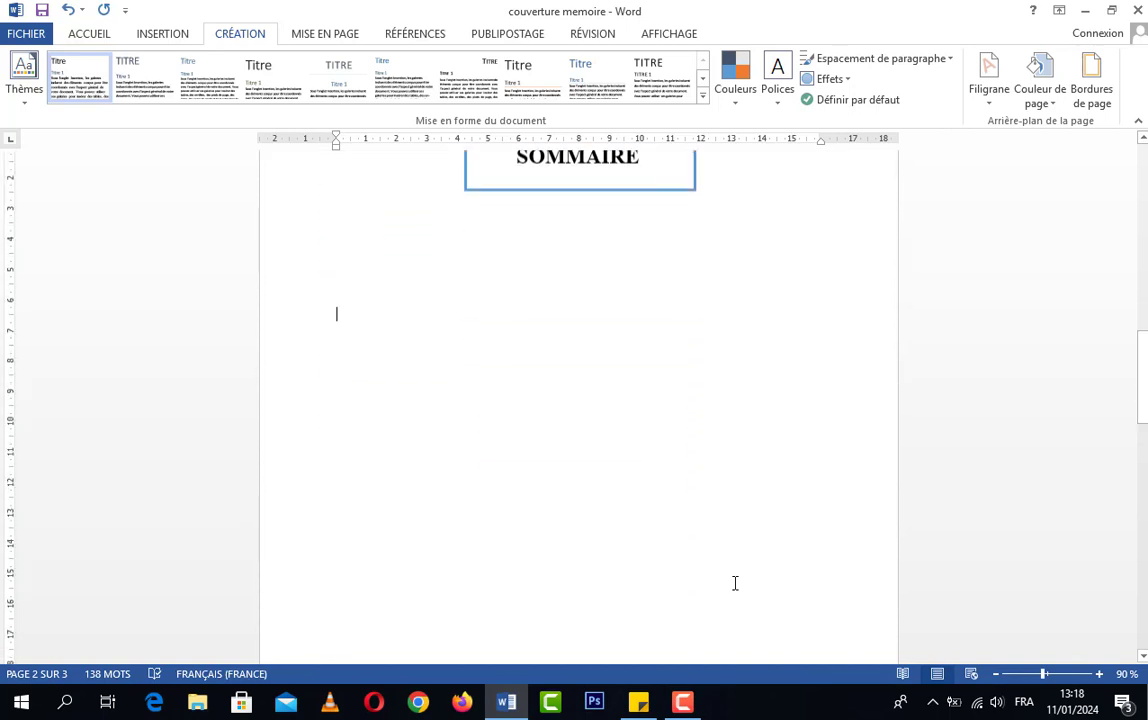
pyautogui.scroll(-8, 735, 583)
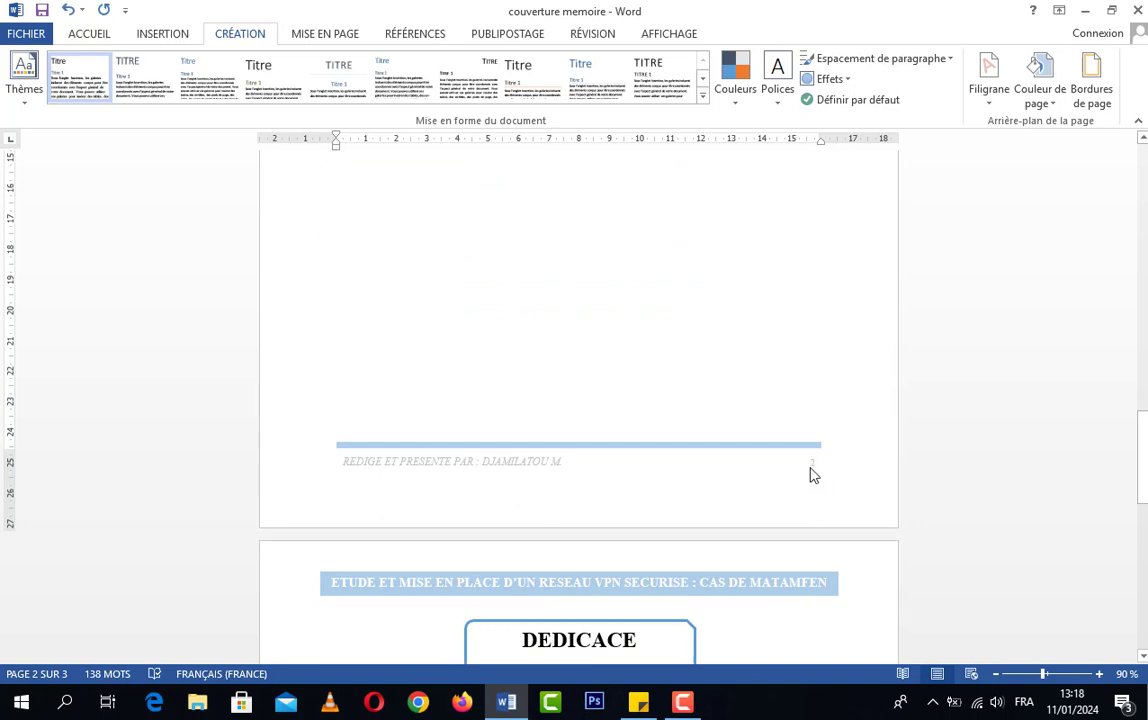
pyautogui.scroll(8, 748, 487)
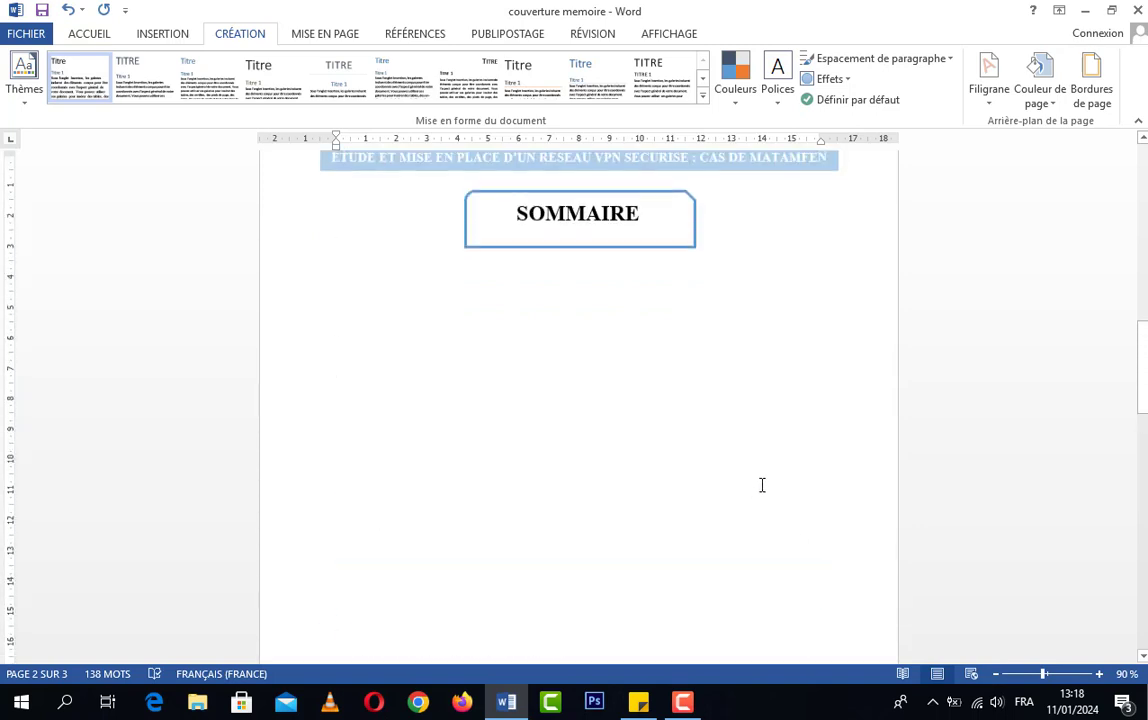
pyautogui.scroll(-8, 762, 485)
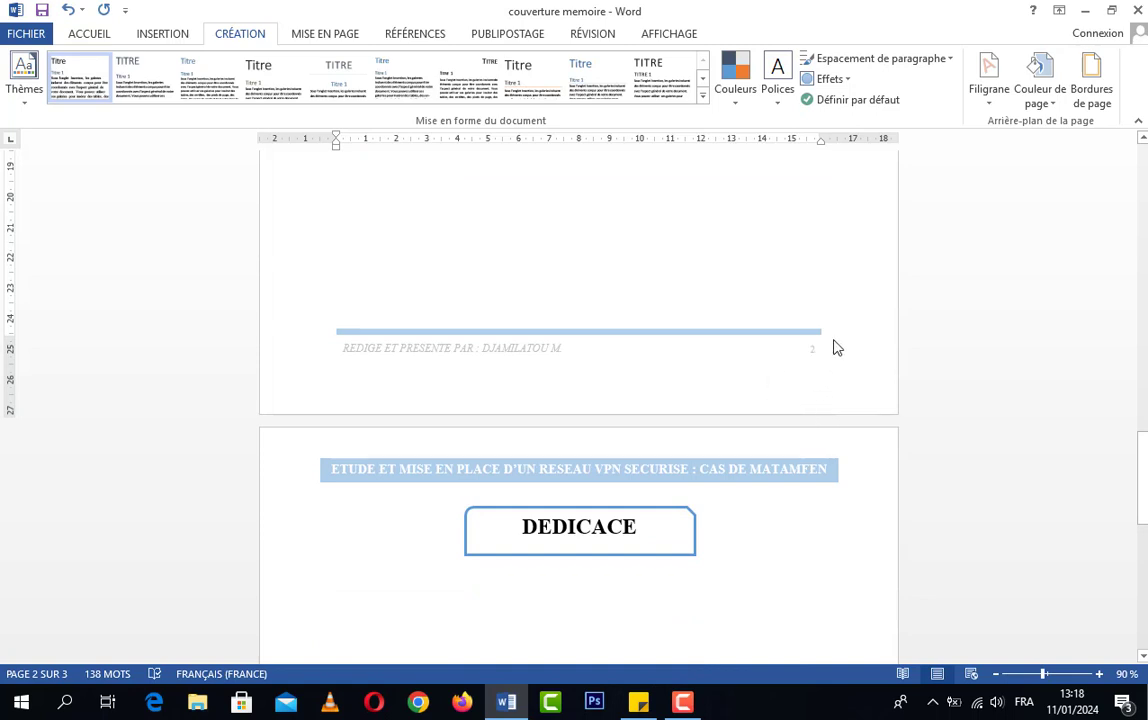
pyautogui.scroll(1, 722, 310)
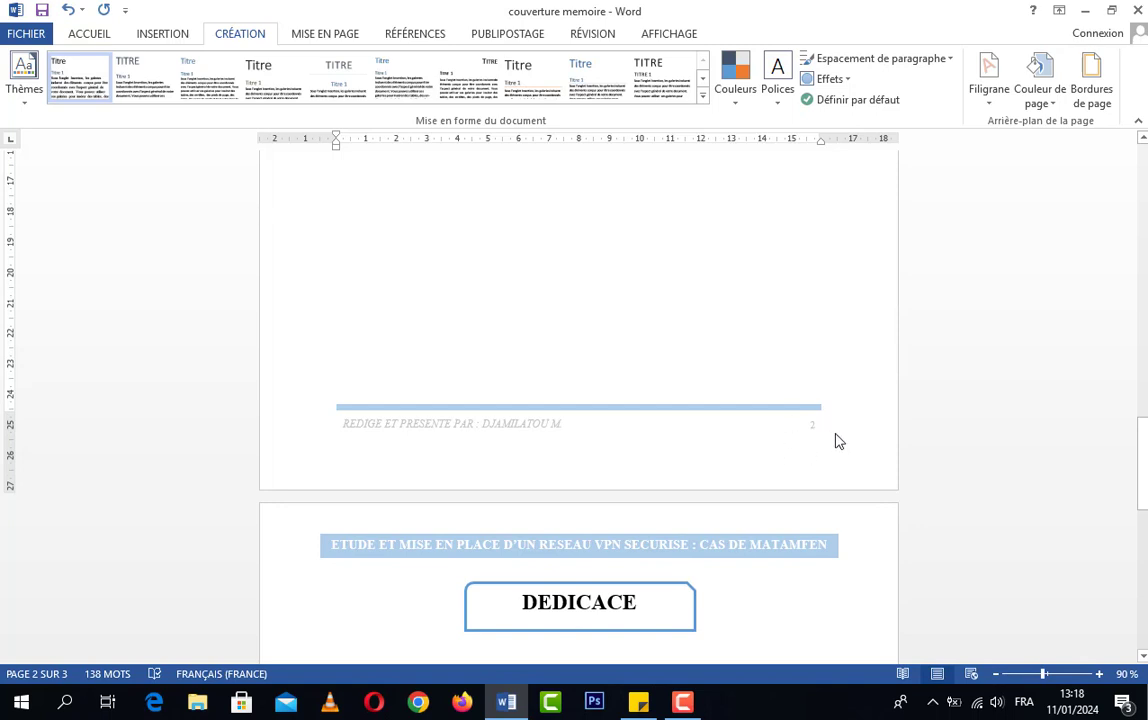
pyautogui.scroll(-6, 840, 416)
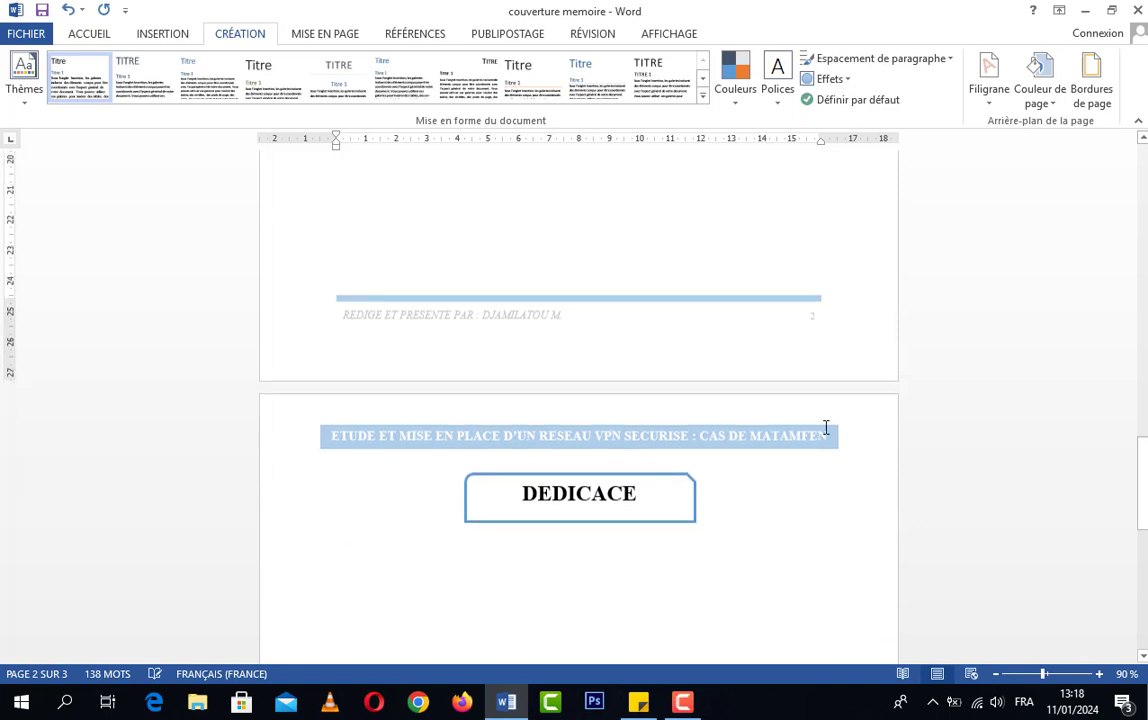
pyautogui.scroll(8, 701, 446)
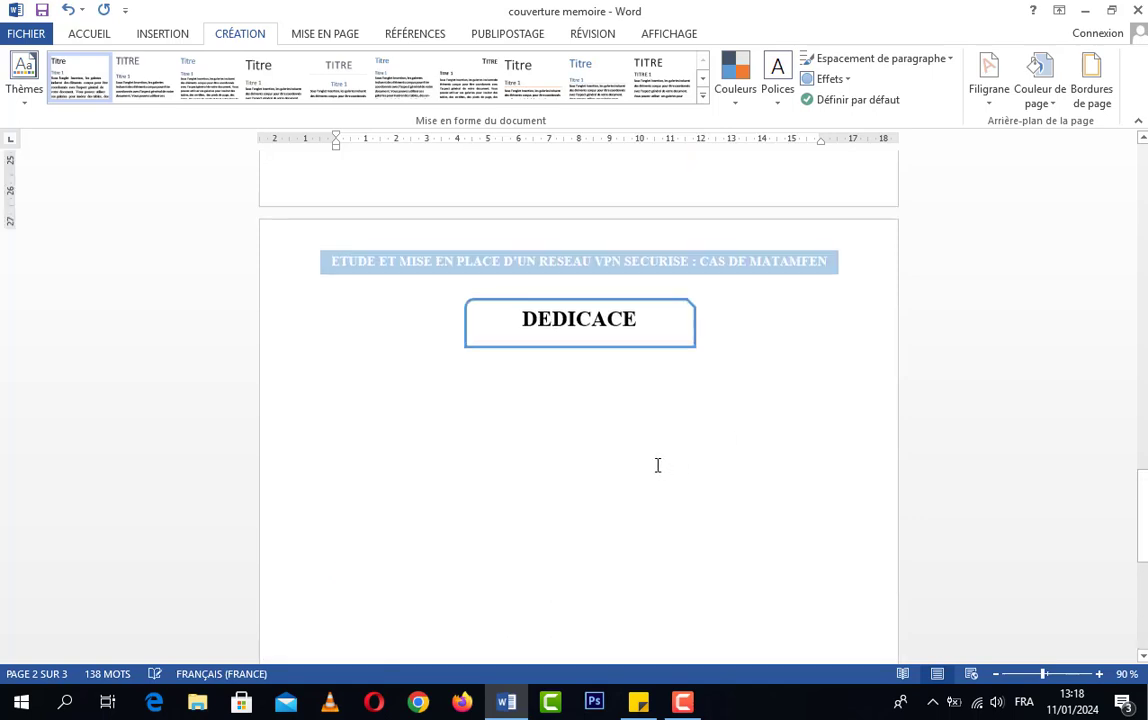
pyautogui.scroll(6, 713, 452)
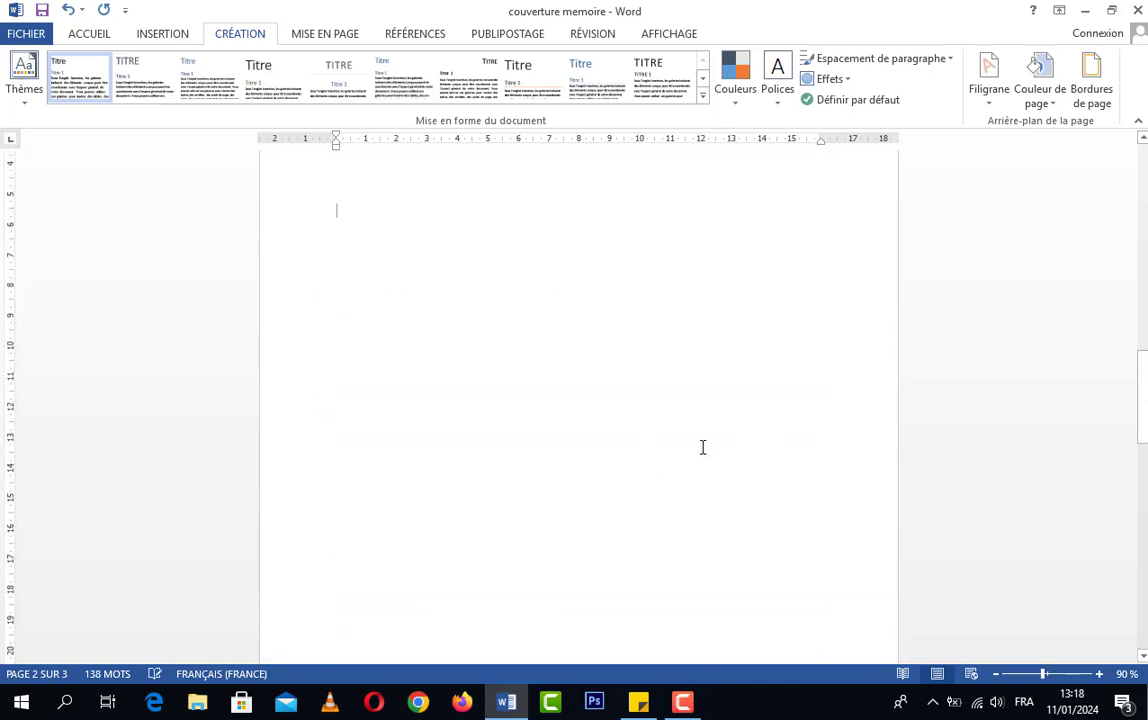
pyautogui.scroll(1, 640, 445)
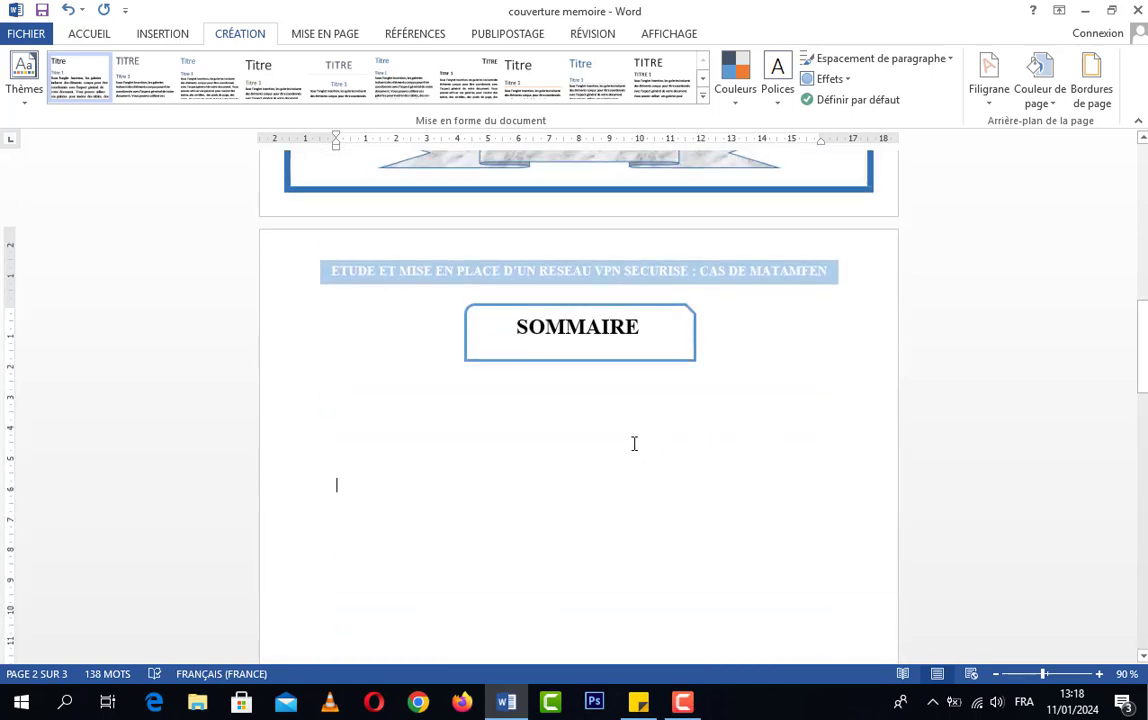